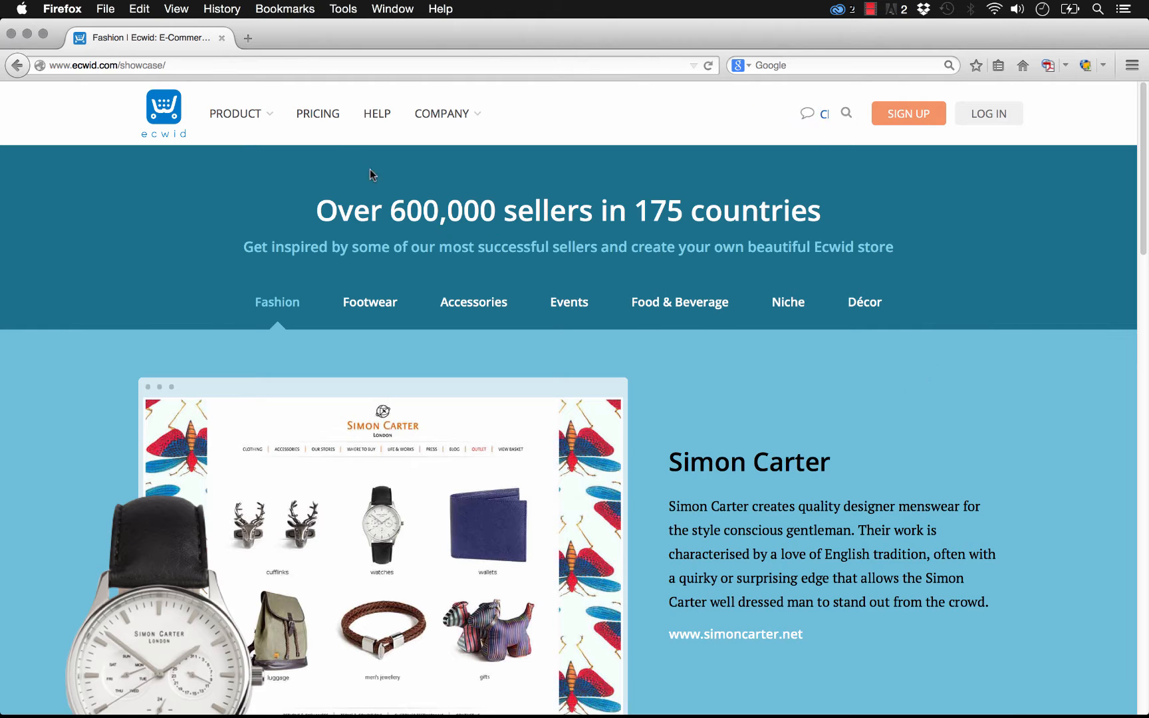
- Open the Ecwid pricing page and review the plans
{"action": "left_click", "coordinate": [326, 113]}
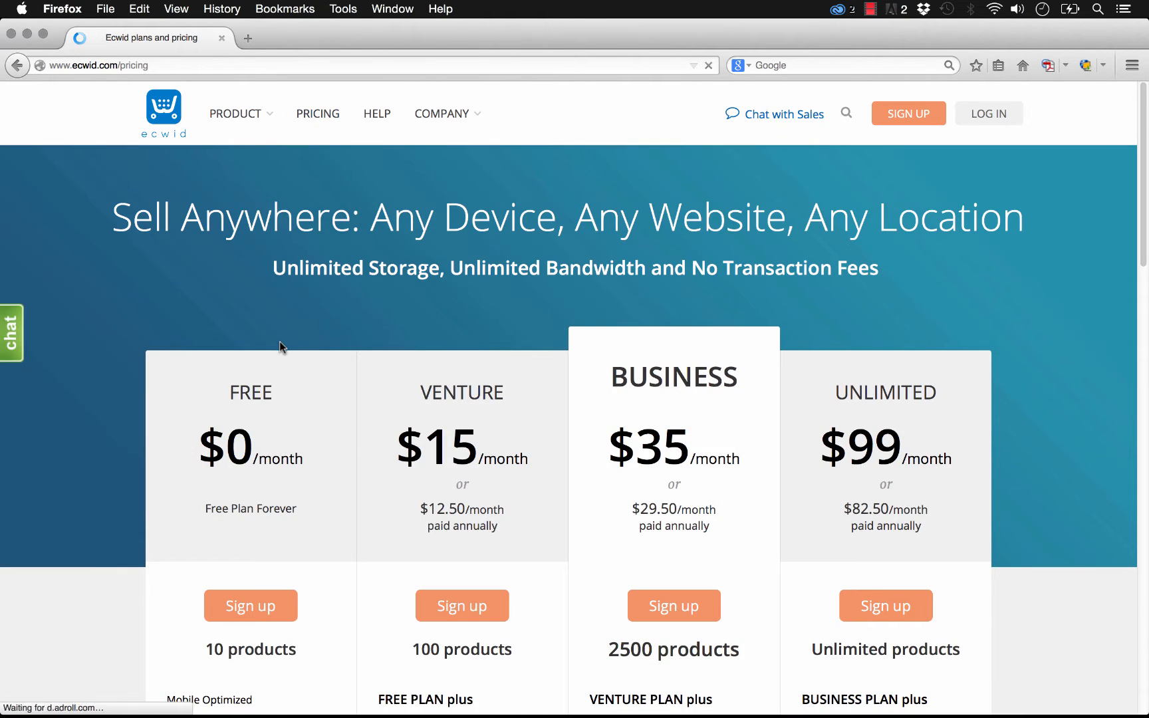
{"action": "scroll", "coordinate": [279, 345], "scroll_direction": "down", "scroll_amount": 5}
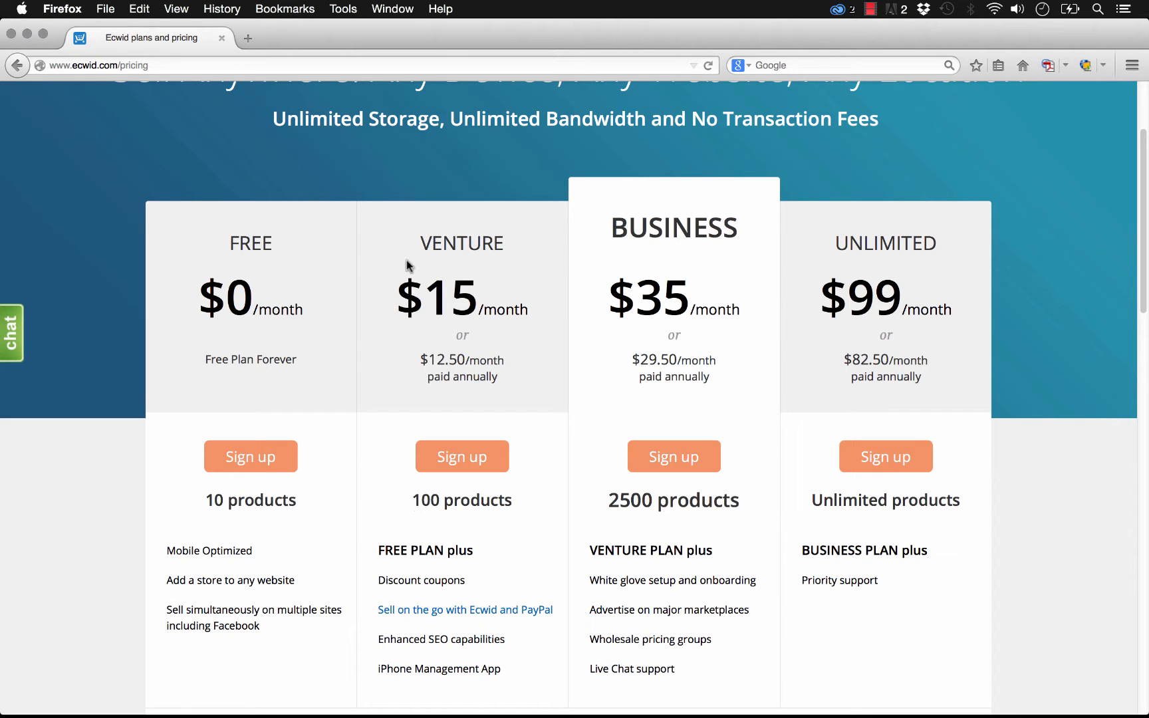
{"action": "scroll", "coordinate": [385, 295], "scroll_direction": "up", "scroll_amount": 5}
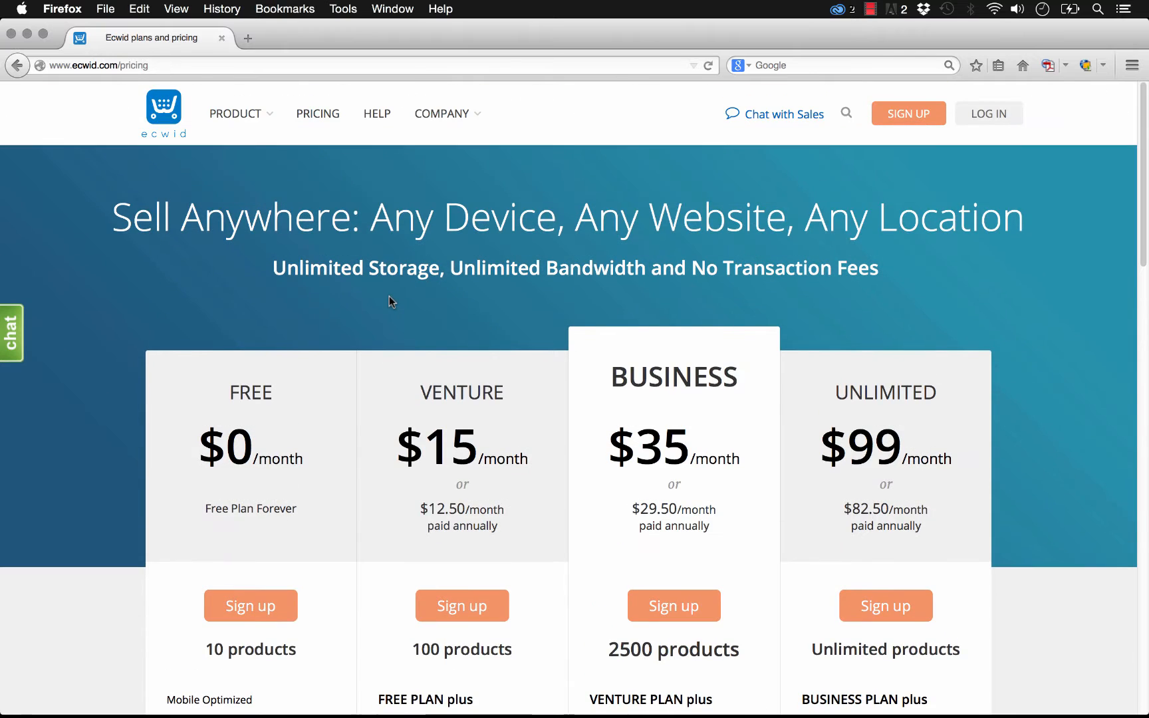
- Switch to Adobe Muse and drag the 043 – Ecwid Ecommerce Store widget from the MuseThemes Toolbox library onto the page's top-left corner
{"action": "mouse_move", "coordinate": [389, 714]}
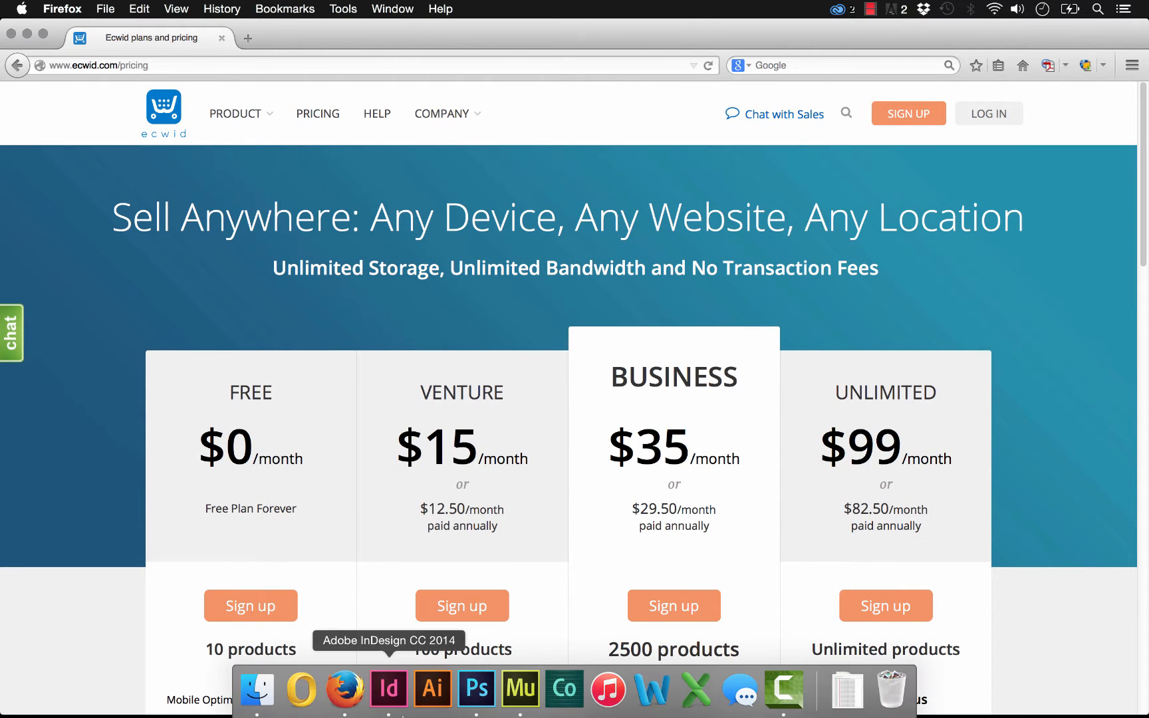
{"action": "left_click", "coordinate": [530, 705]}
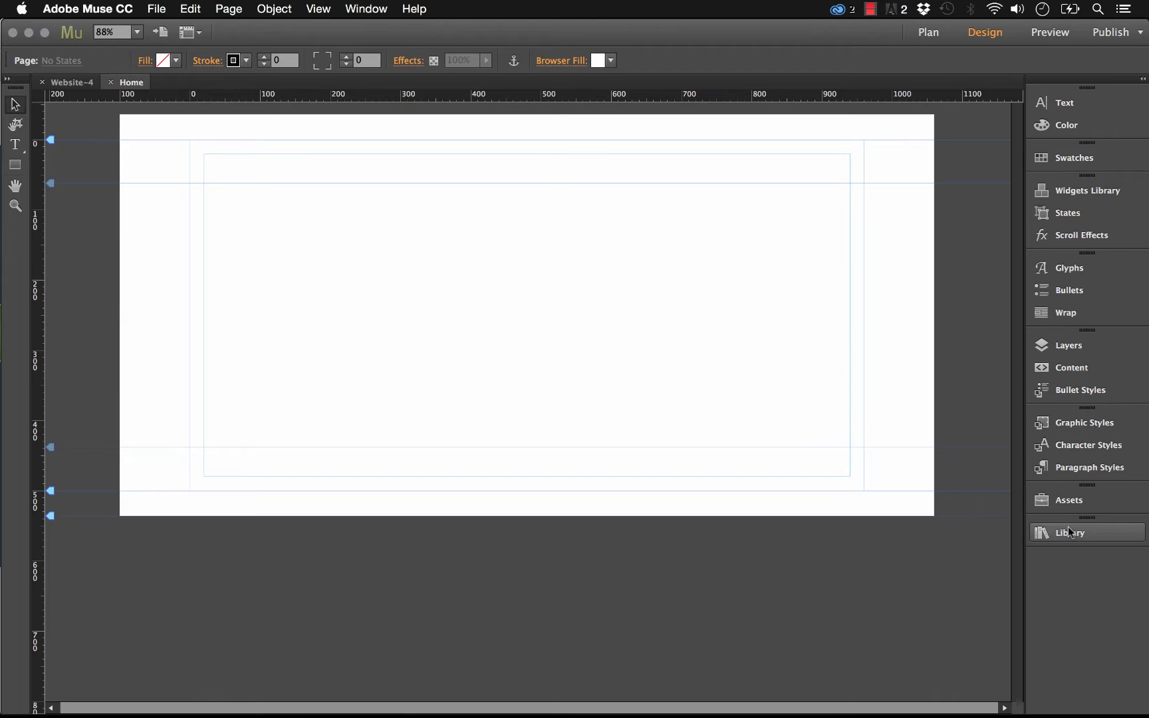
{"action": "left_click", "coordinate": [1069, 533]}
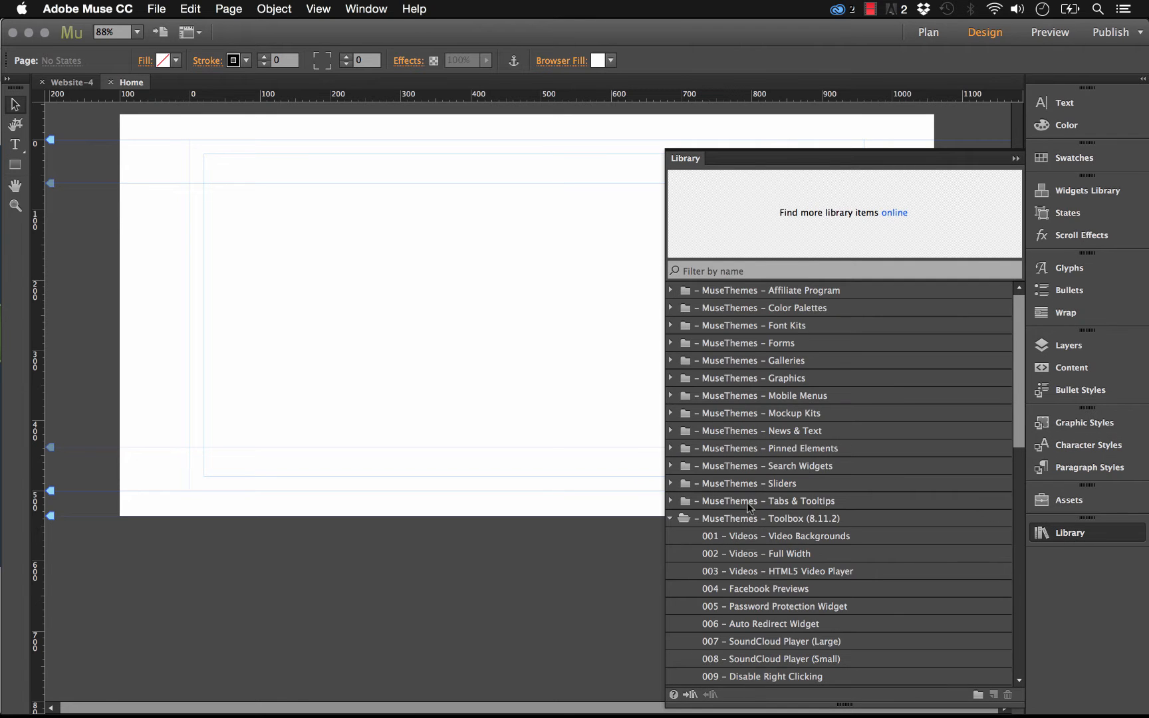
{"action": "left_click", "coordinate": [750, 518]}
{"action": "scroll", "coordinate": [778, 521], "scroll_direction": "down", "scroll_amount": 10}
{"action": "left_click", "coordinate": [746, 677]}
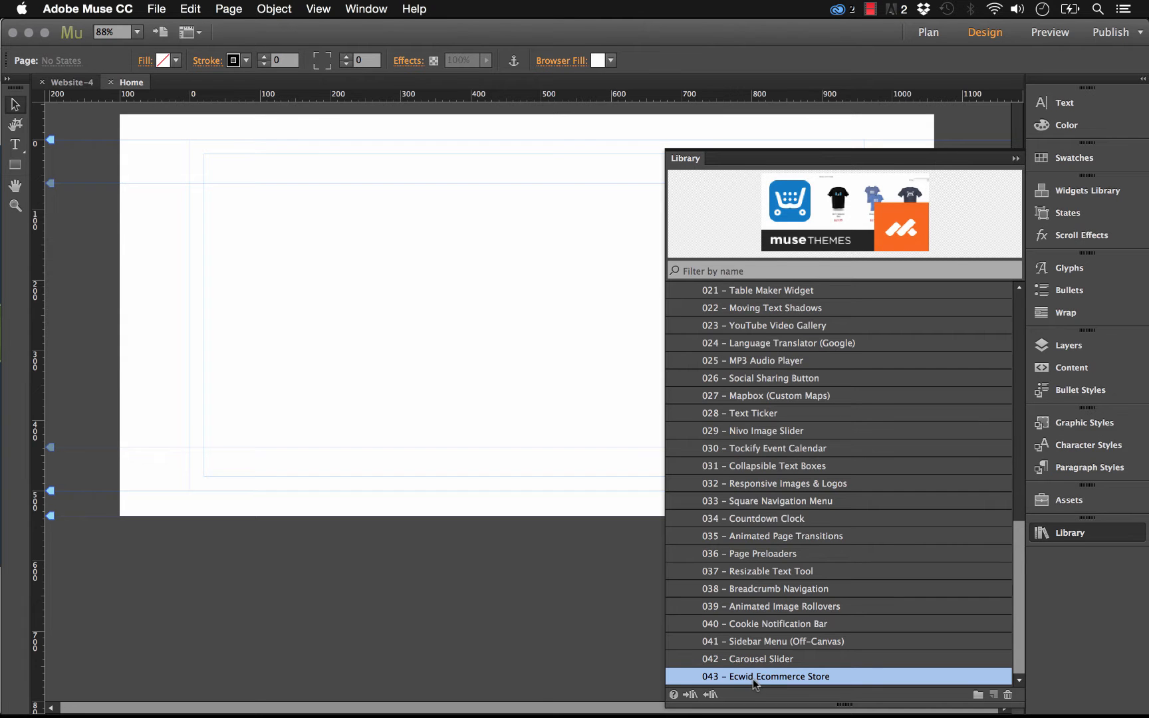
{"action": "left_click_drag", "start_coordinate": [753, 679], "coordinate": [188, 142]}
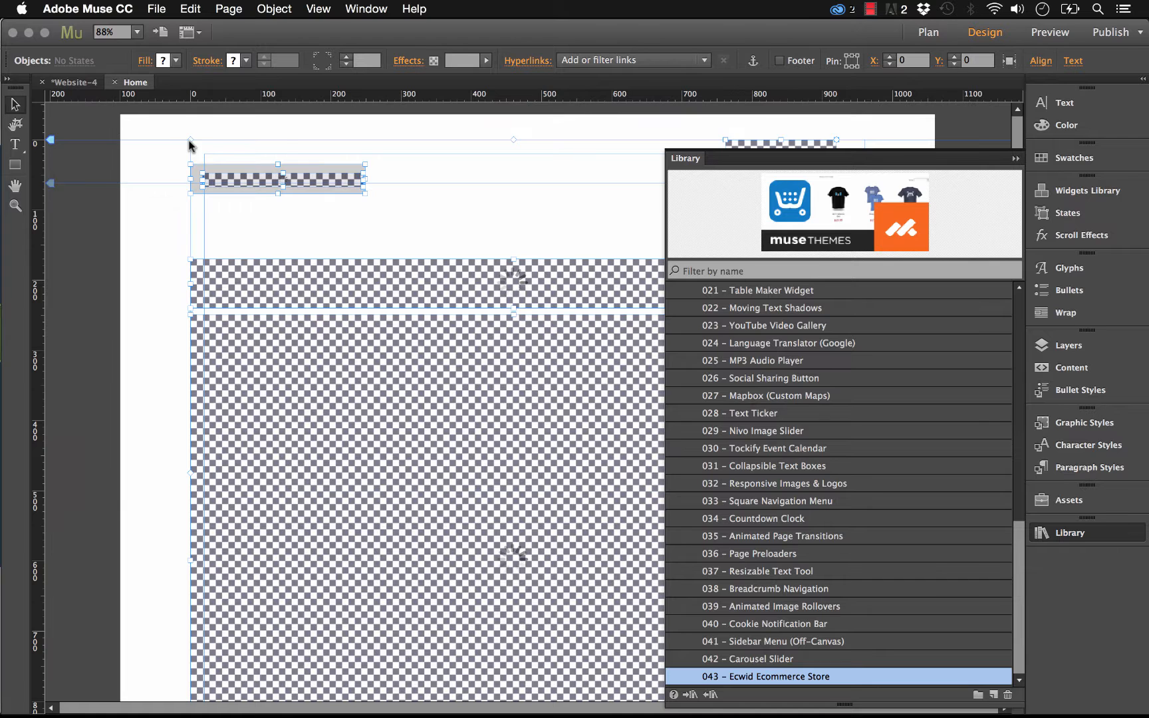
{"action": "left_click", "coordinate": [1015, 159]}
{"action": "left_click", "coordinate": [468, 153]}
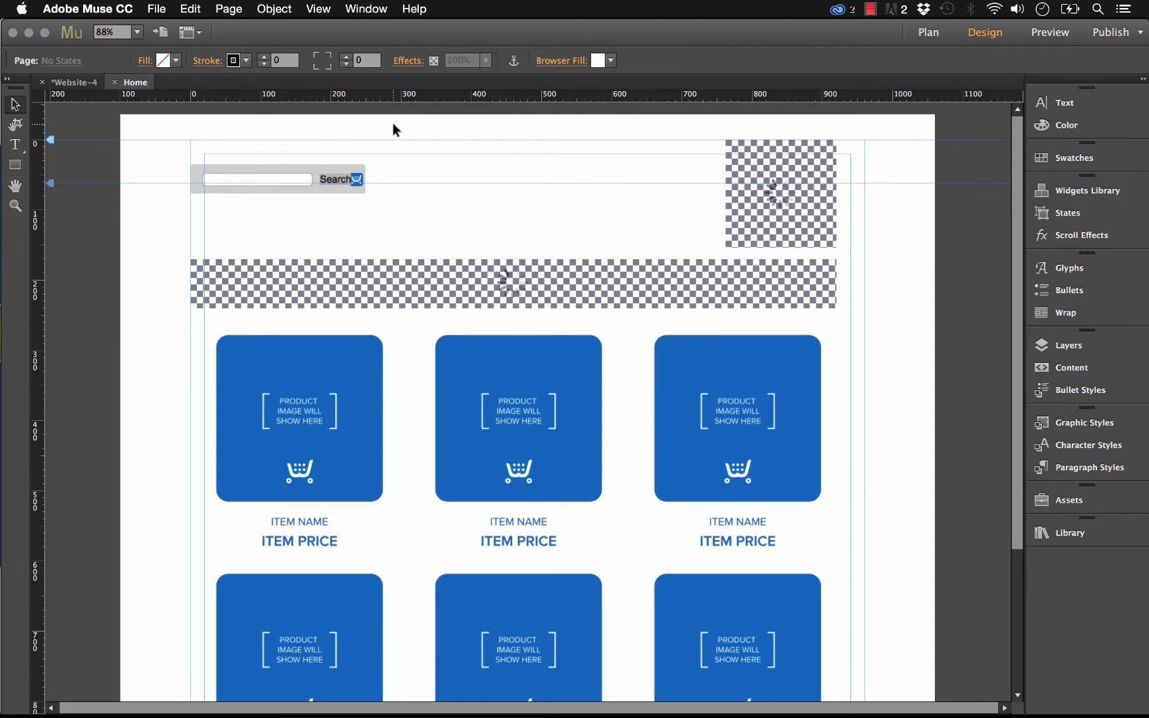
- Select each part of the placed store in turn: search bar, shopping bag, category tabs and product browser
{"action": "left_click_drag", "start_coordinate": [402, 136], "coordinate": [186, 198]}
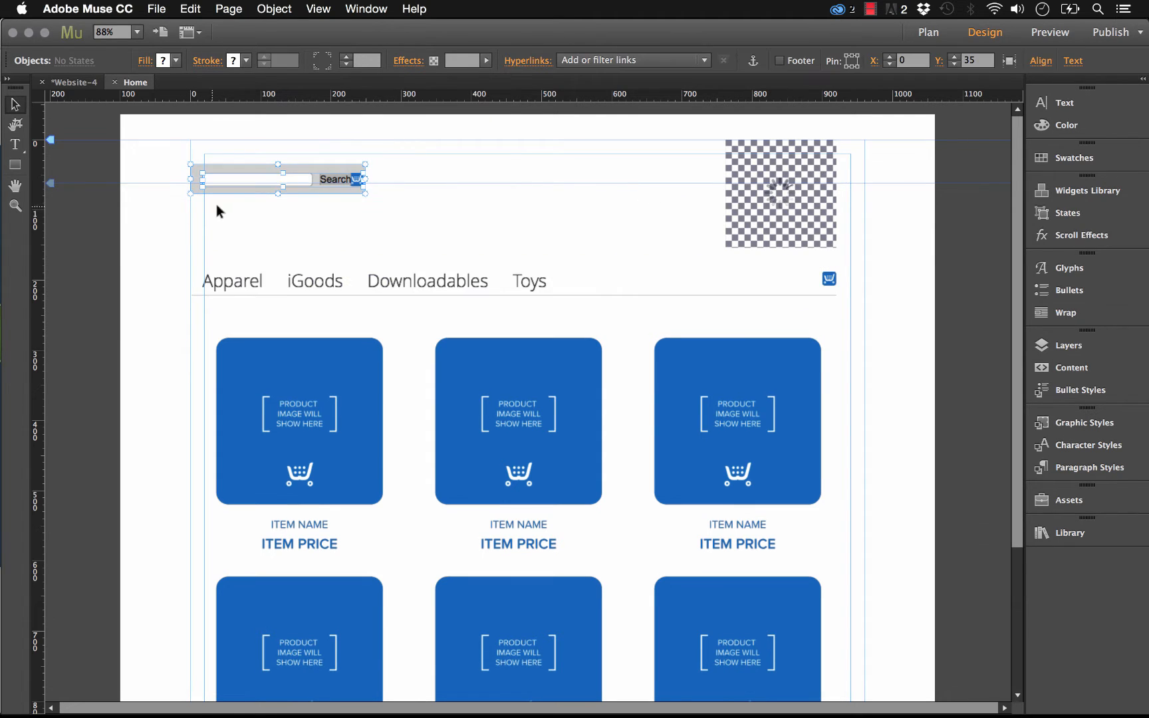
{"action": "left_click", "coordinate": [448, 198]}
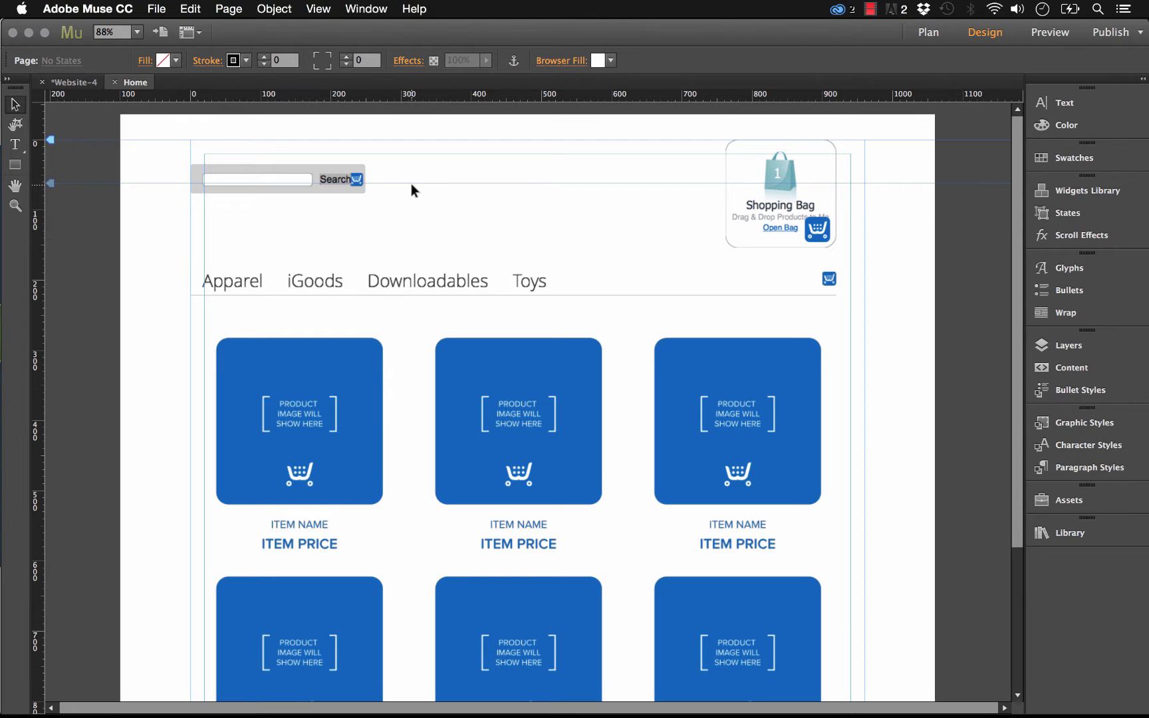
{"action": "left_click", "coordinate": [816, 188]}
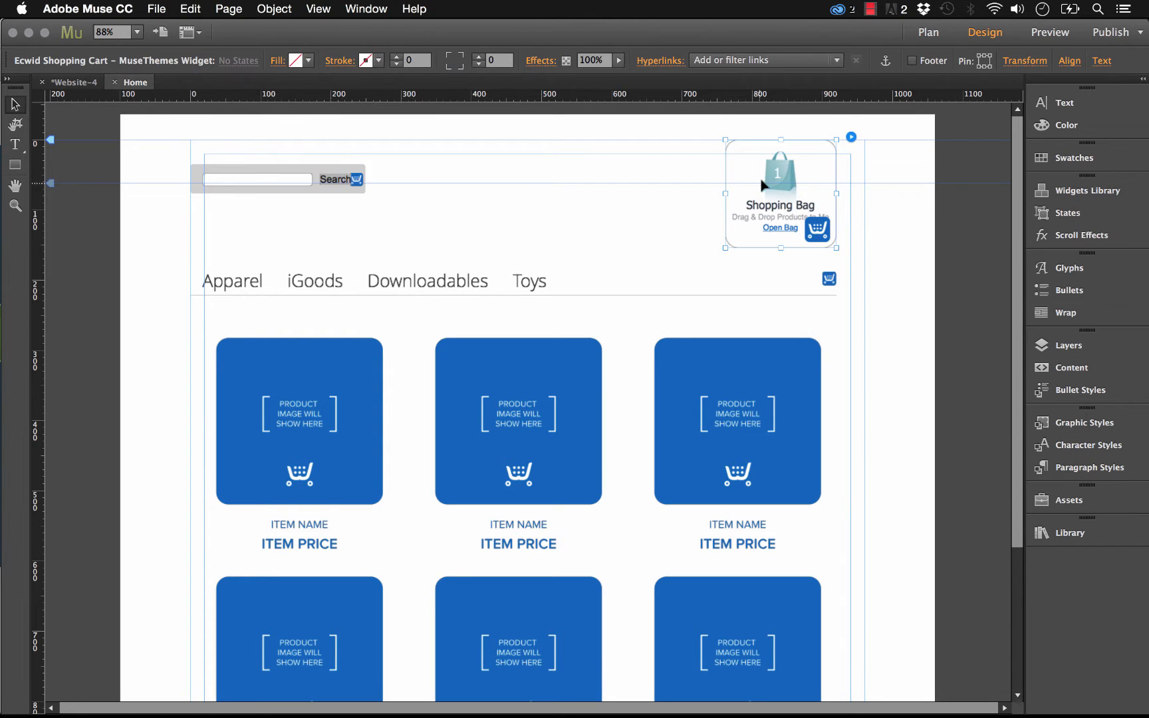
{"action": "left_click", "coordinate": [537, 182]}
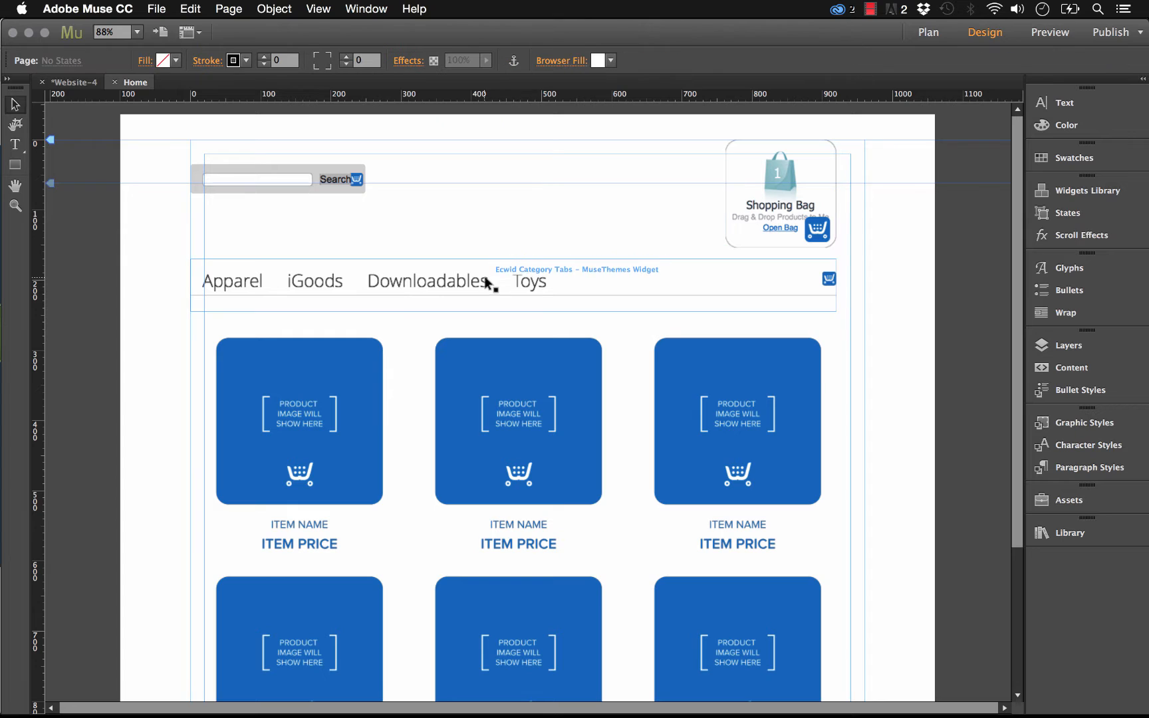
{"action": "left_click", "coordinate": [490, 285]}
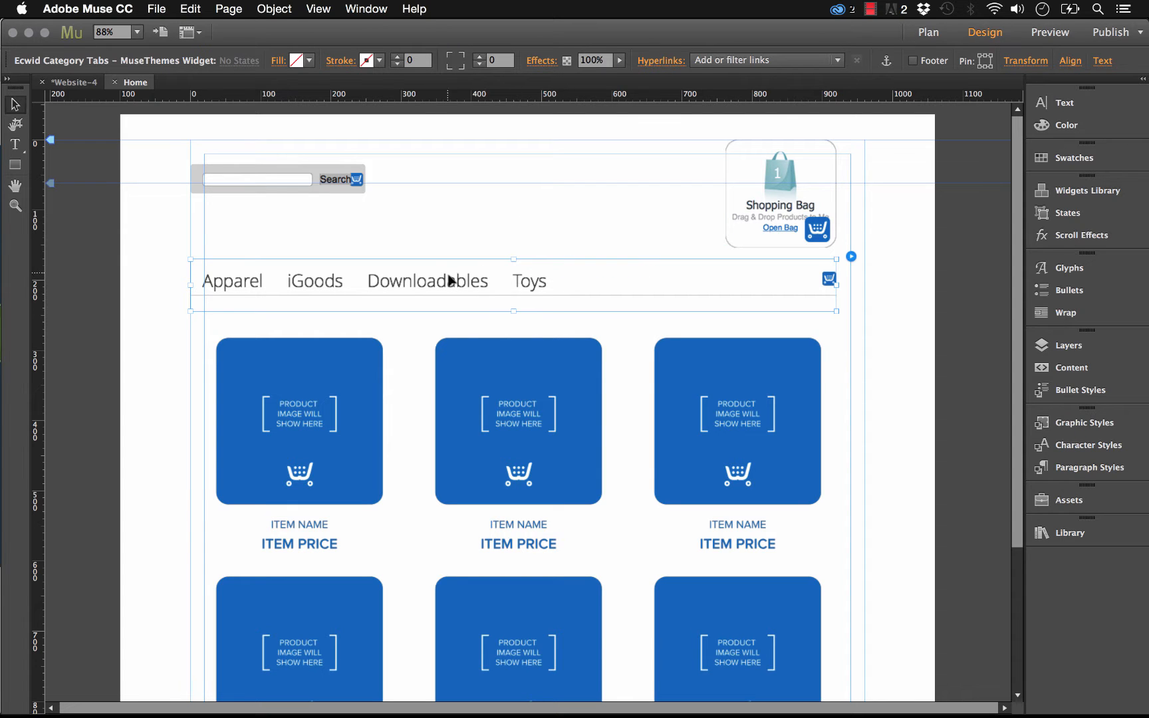
{"action": "left_click", "coordinate": [469, 386]}
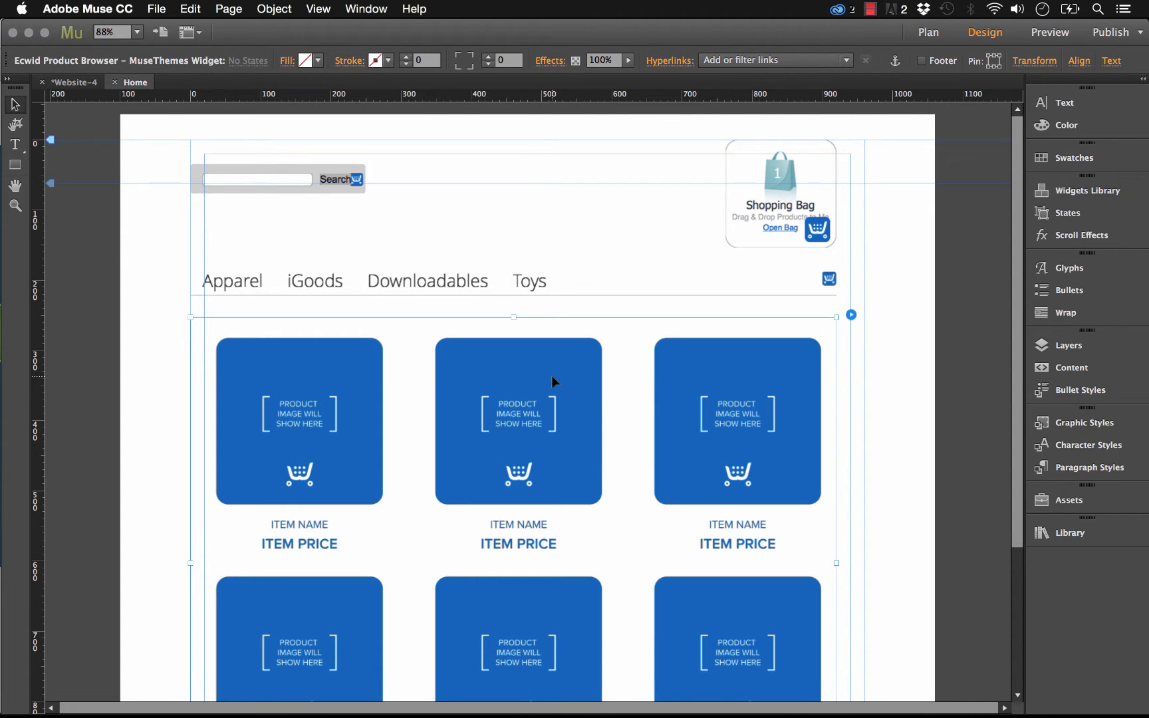
{"action": "left_click", "coordinate": [567, 227]}
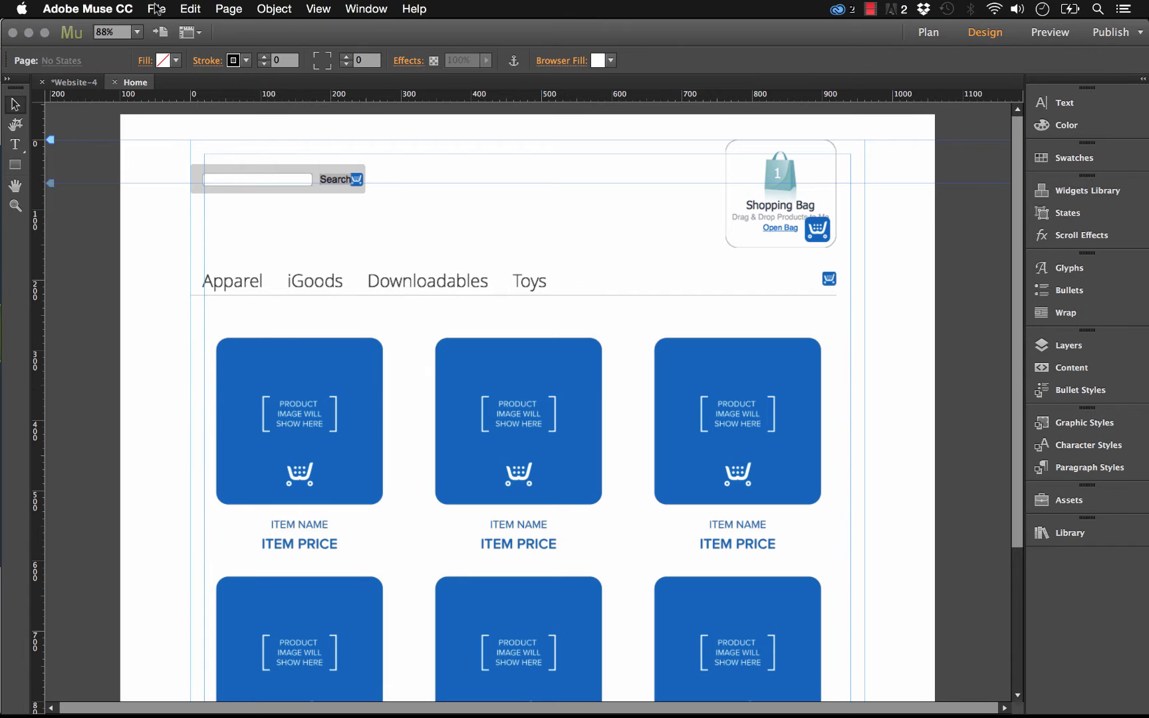
- Preview the page in the browser and open the Downloadables category of the store
{"action": "left_click", "coordinate": [156, 9]}
{"action": "left_click", "coordinate": [197, 258]}
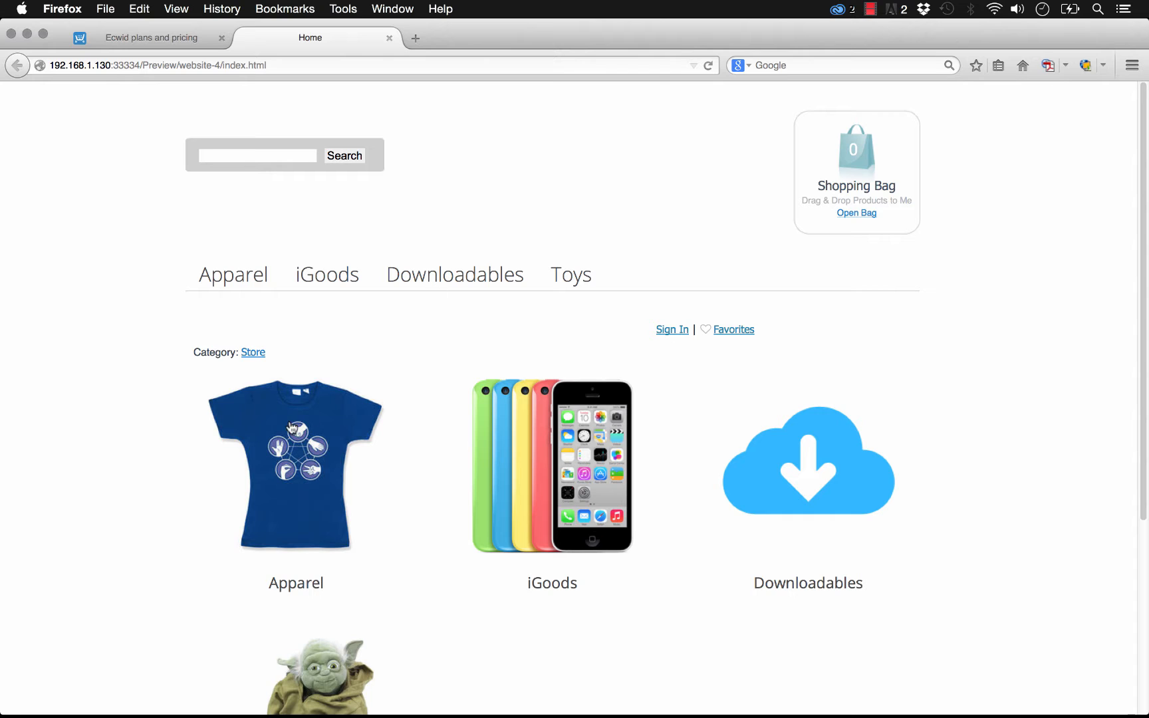
{"action": "left_click", "coordinate": [333, 283]}
{"action": "left_click", "coordinate": [472, 286]}
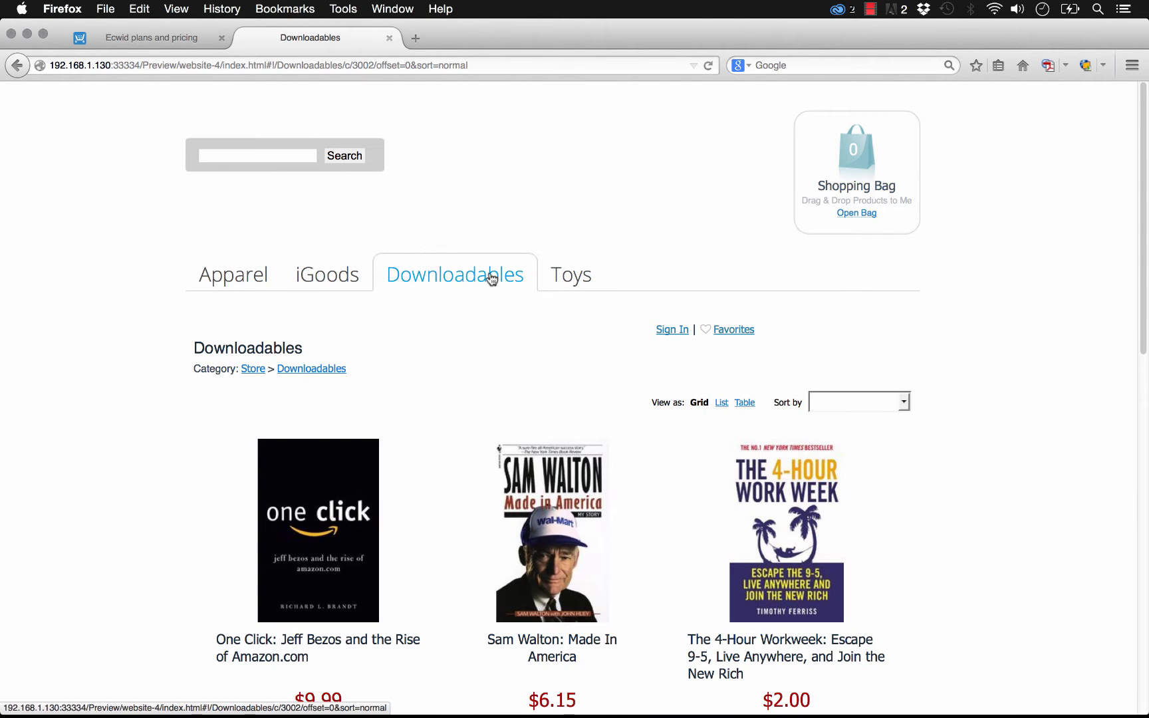
- Open the One Click: Jeff Bezos book and add it to the bag
{"action": "left_click", "coordinate": [349, 511]}
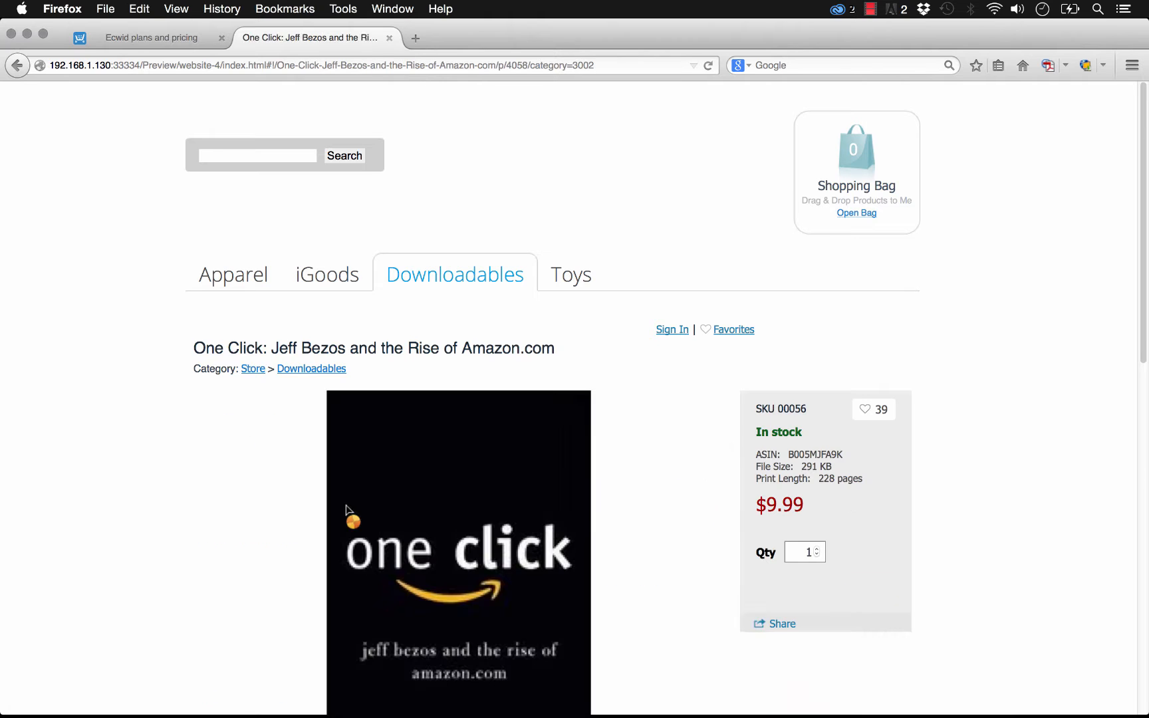
{"action": "scroll", "coordinate": [403, 503], "scroll_direction": "down", "scroll_amount": 5}
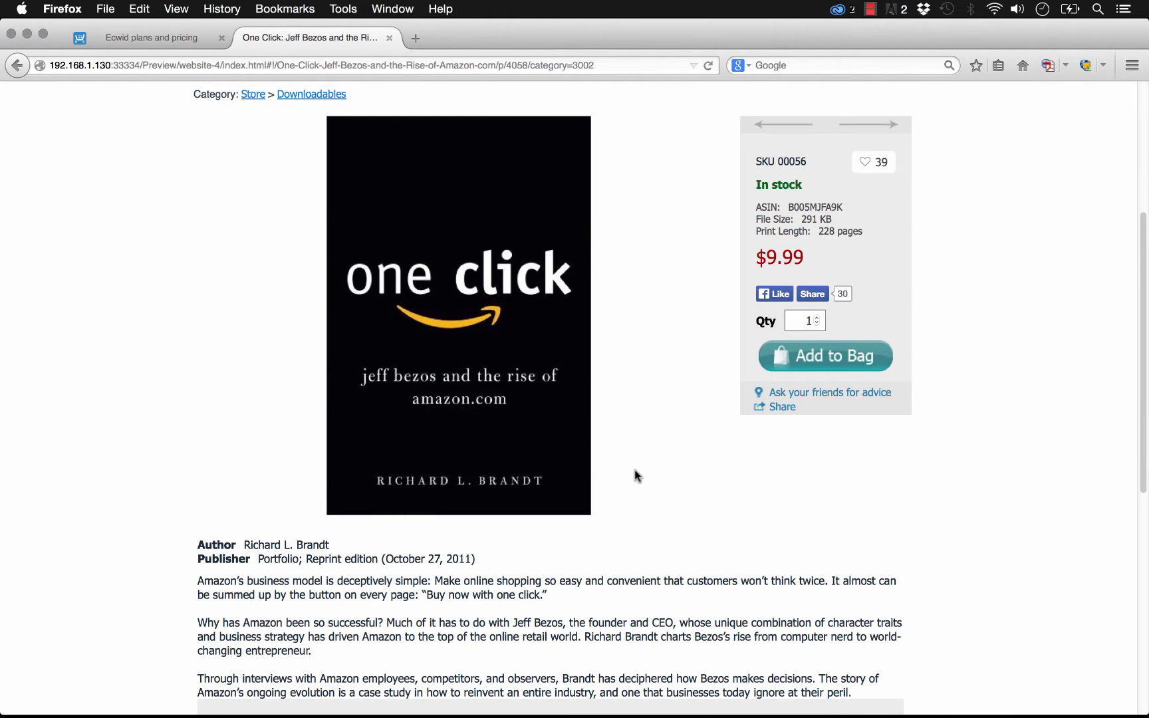
{"action": "scroll", "coordinate": [634, 470], "scroll_direction": "up", "scroll_amount": 2}
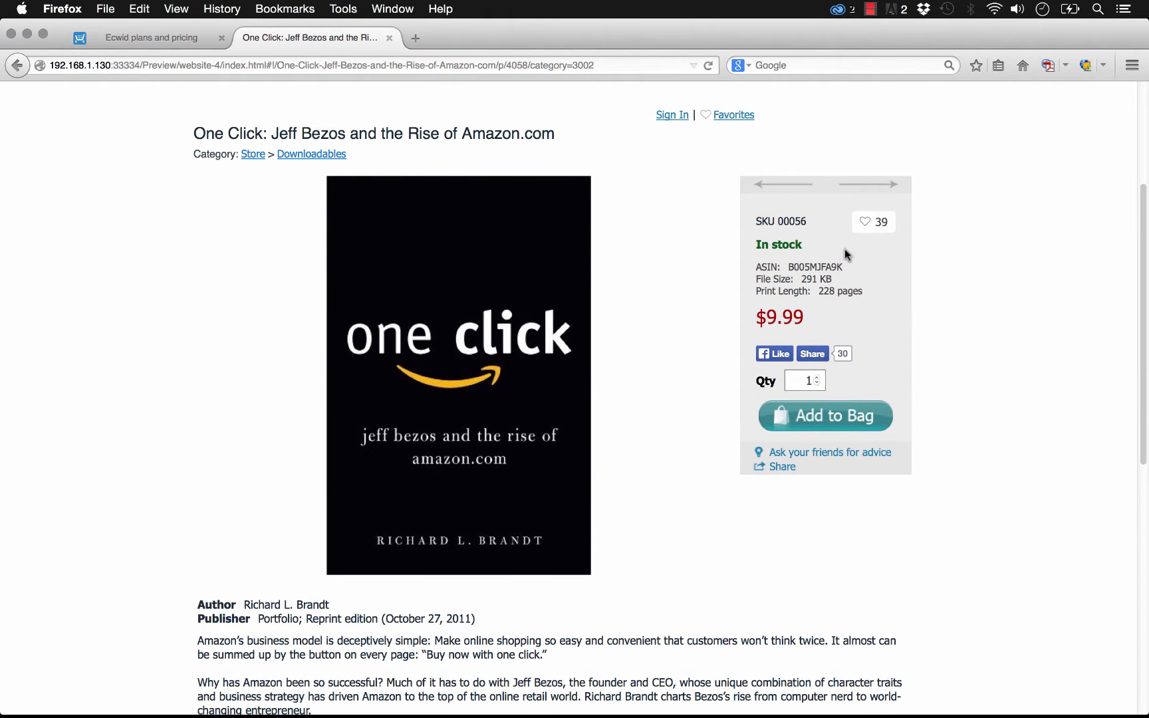
{"action": "scroll", "coordinate": [831, 452], "scroll_direction": "up", "scroll_amount": 2}
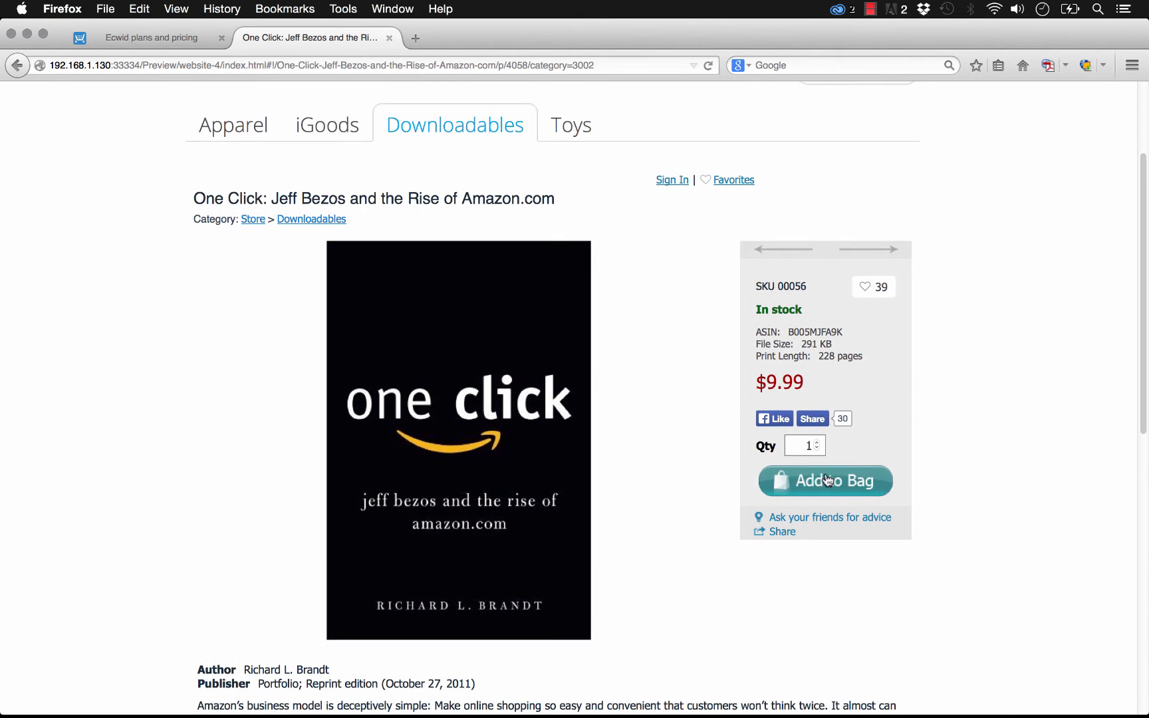
{"action": "left_click", "coordinate": [825, 480]}
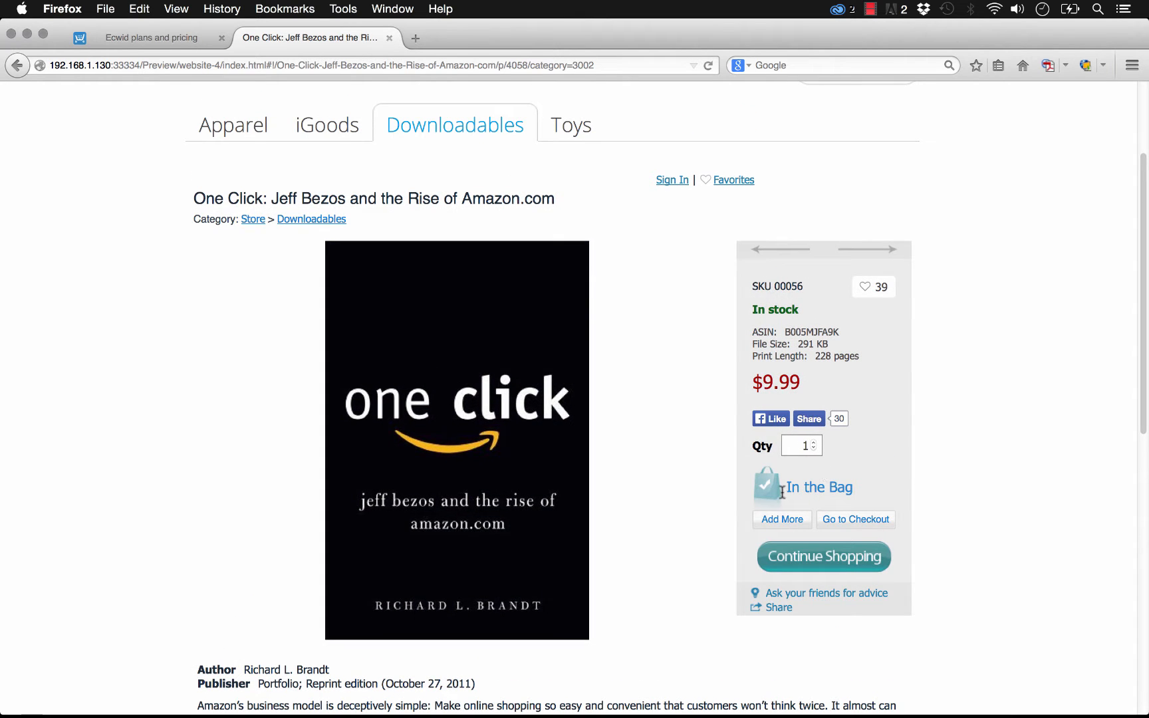
- Open the iGoods category and add the Apple iPod touch to the bag
{"action": "scroll", "coordinate": [948, 431], "scroll_direction": "up", "scroll_amount": 3}
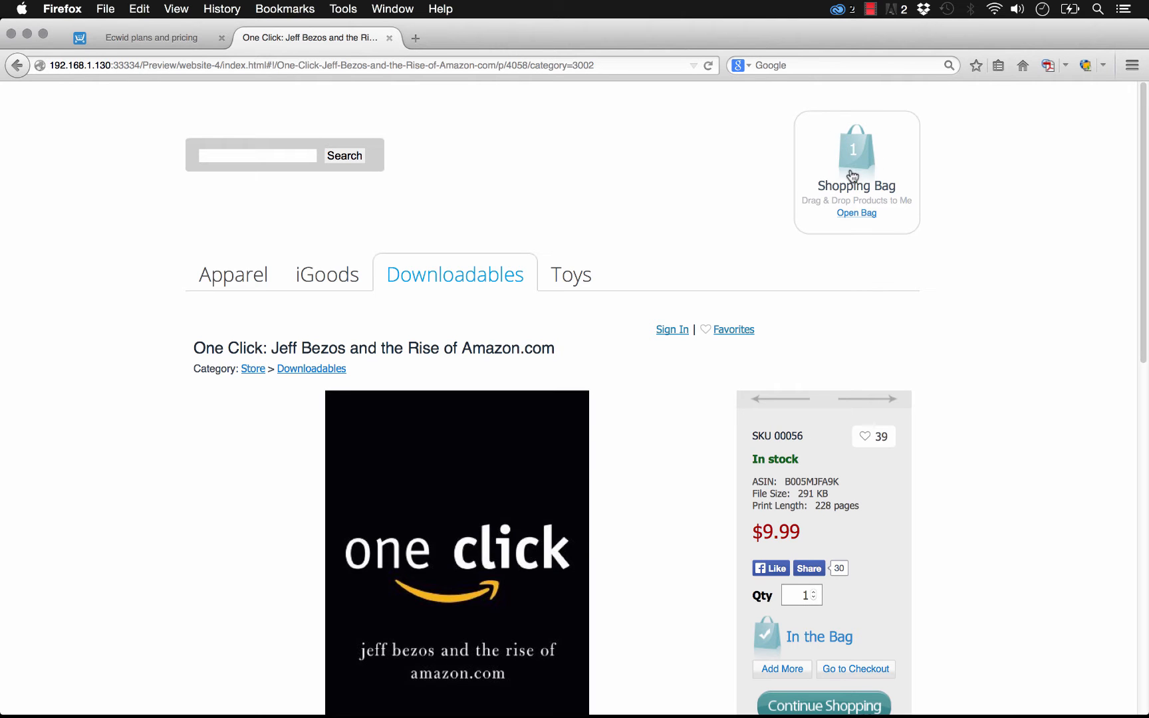
{"action": "left_click", "coordinate": [319, 282]}
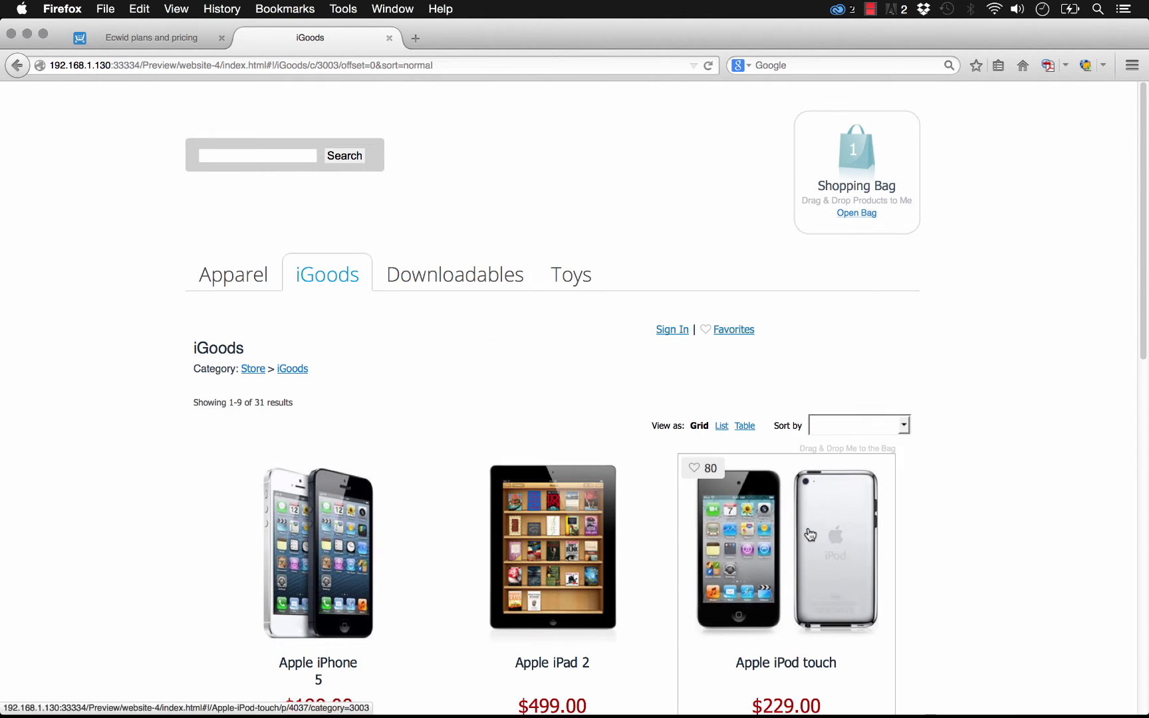
{"action": "left_click", "coordinate": [810, 535]}
{"action": "left_click", "coordinate": [818, 657]}
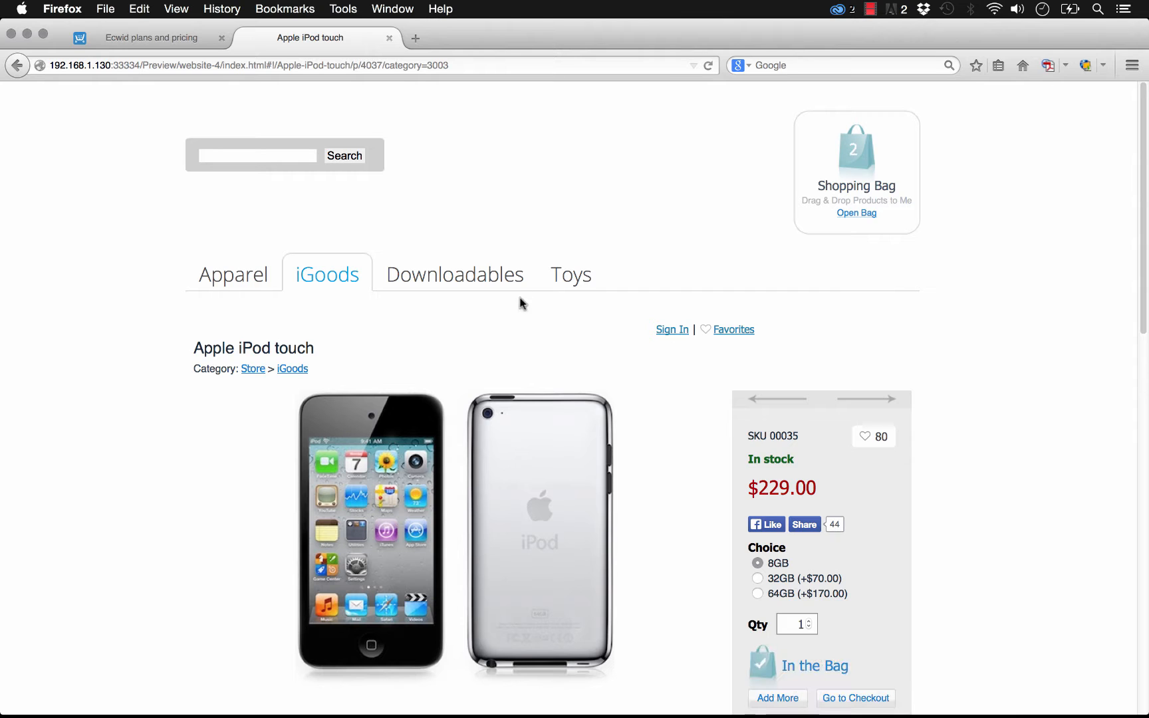
- Open the Science Toys under Toys and view the Classic Video Table Tennis Kit product page
{"action": "left_click", "coordinate": [571, 292]}
{"action": "left_click", "coordinate": [597, 490]}
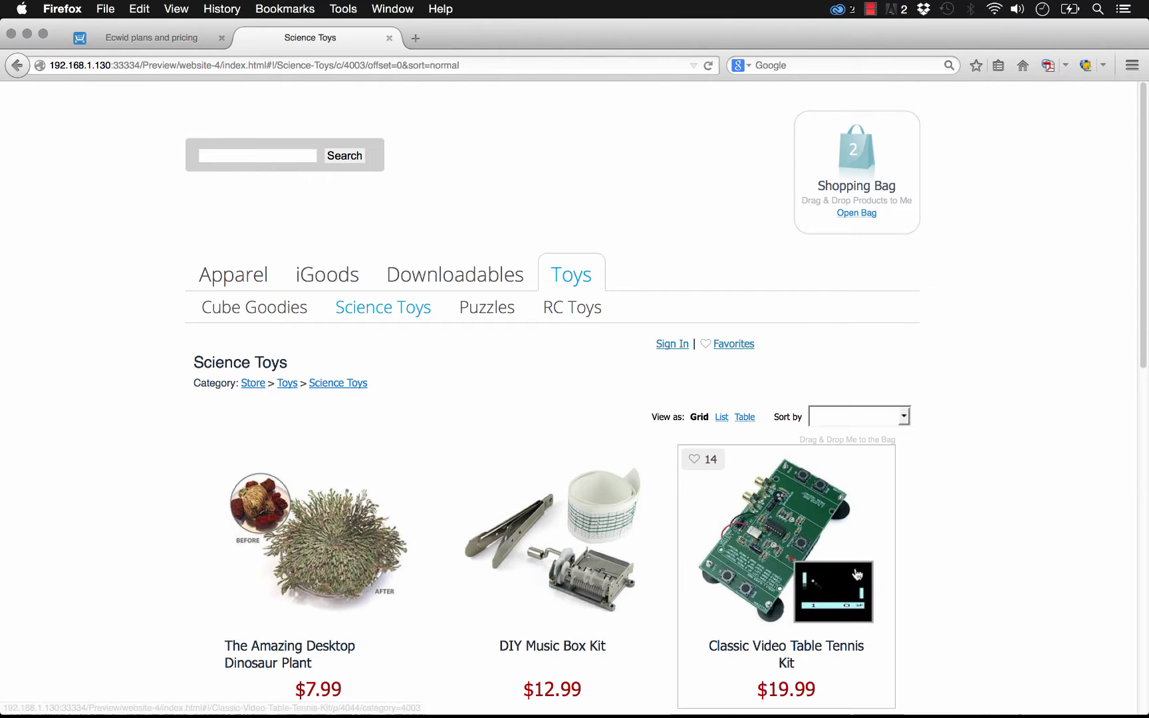
{"action": "left_click", "coordinate": [816, 629]}
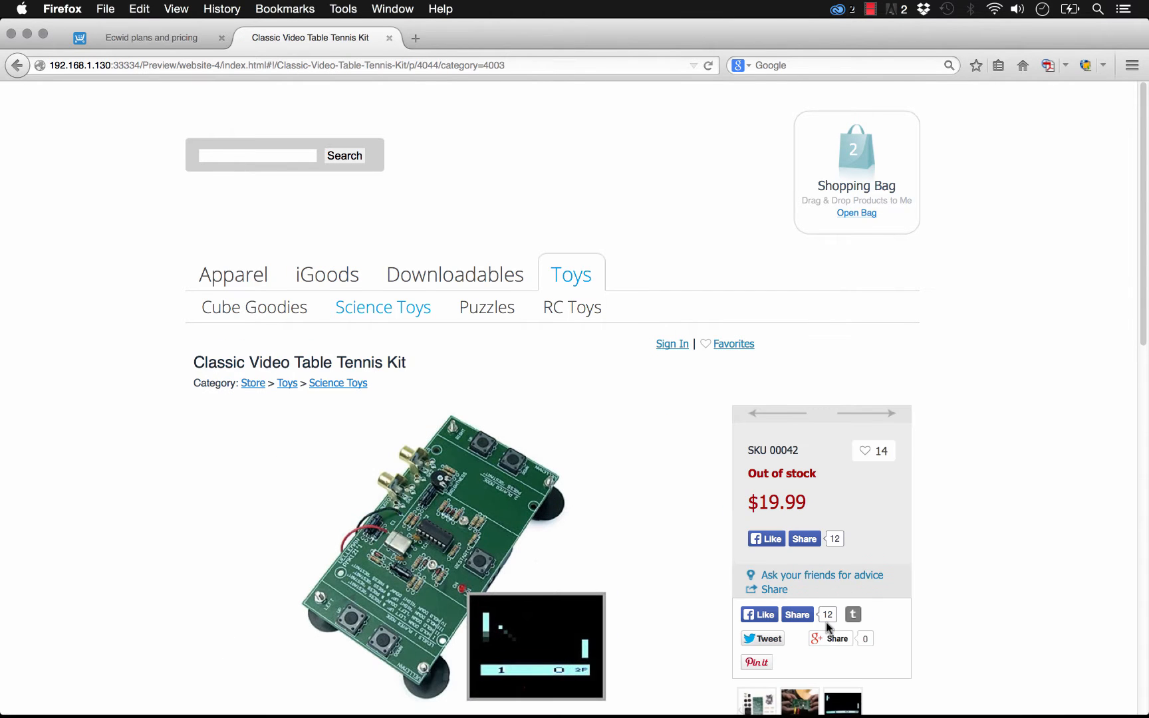
{"action": "scroll", "coordinate": [831, 585], "scroll_direction": "down", "scroll_amount": 5}
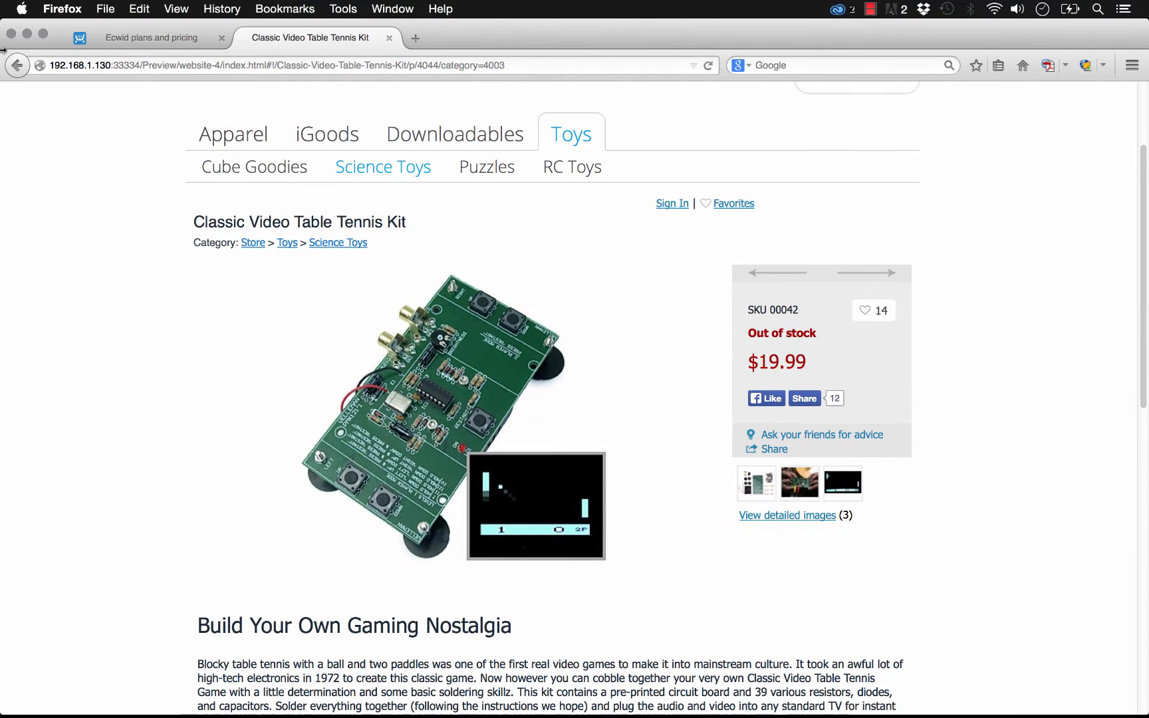
- Go back, open the RC Toys subcategory and add the Thumb-Size R/C Mini Cooper to the bag
{"action": "left_click", "coordinate": [16, 66]}
{"action": "left_click", "coordinate": [562, 310]}
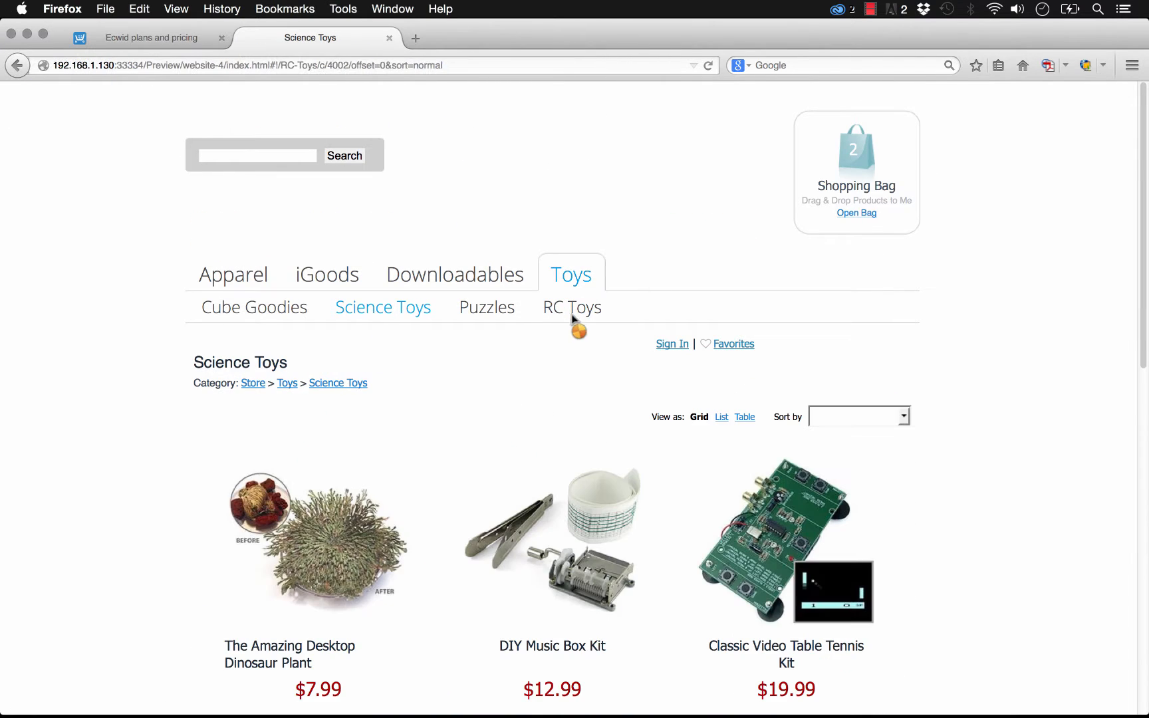
{"action": "left_click", "coordinate": [824, 513]}
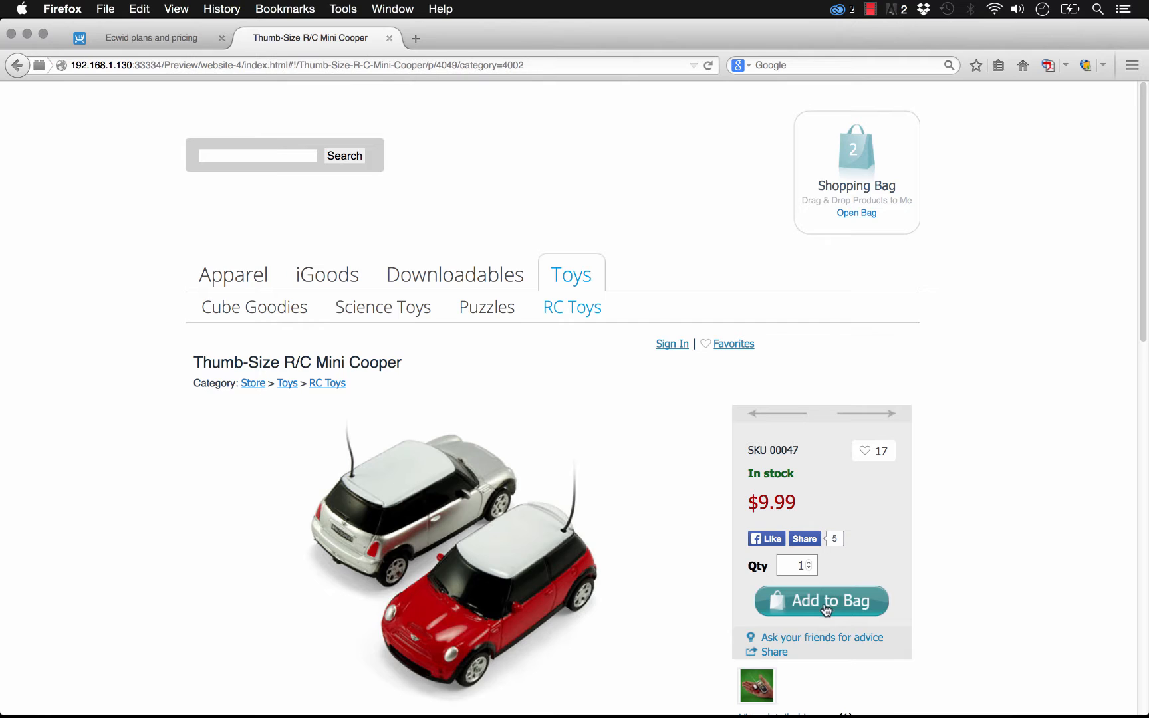
{"action": "left_click", "coordinate": [824, 602]}
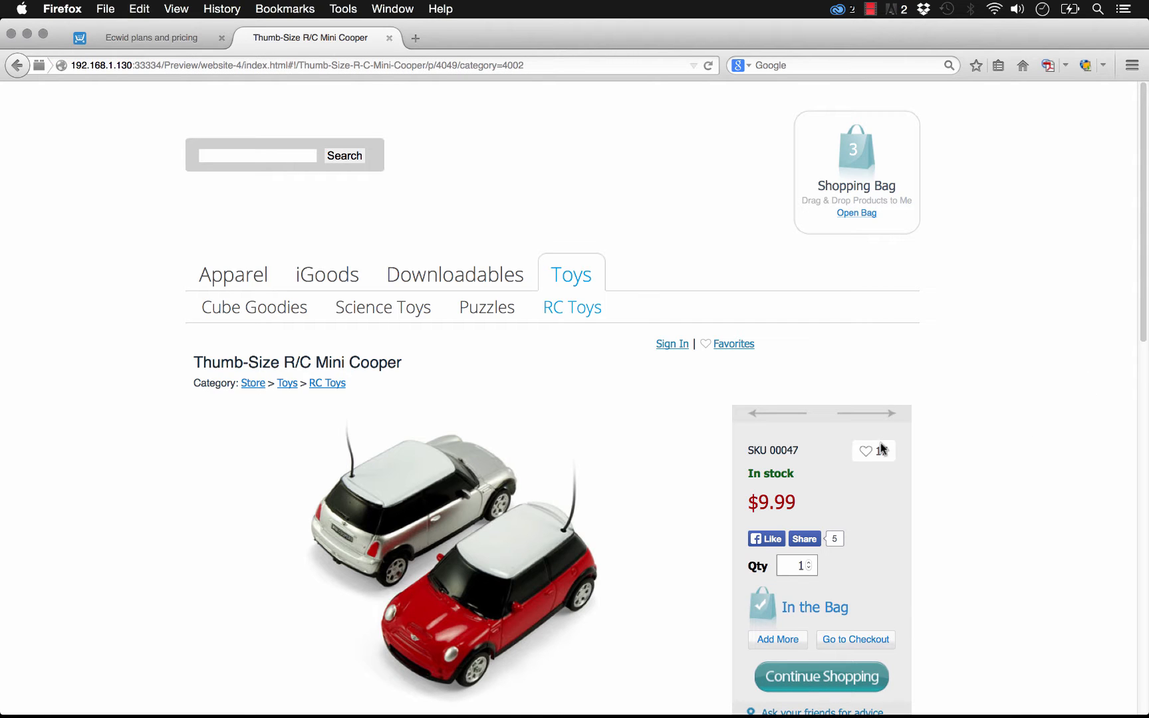
- Search the store for iphone
{"action": "scroll", "coordinate": [406, 250], "scroll_direction": "down", "scroll_amount": 1}
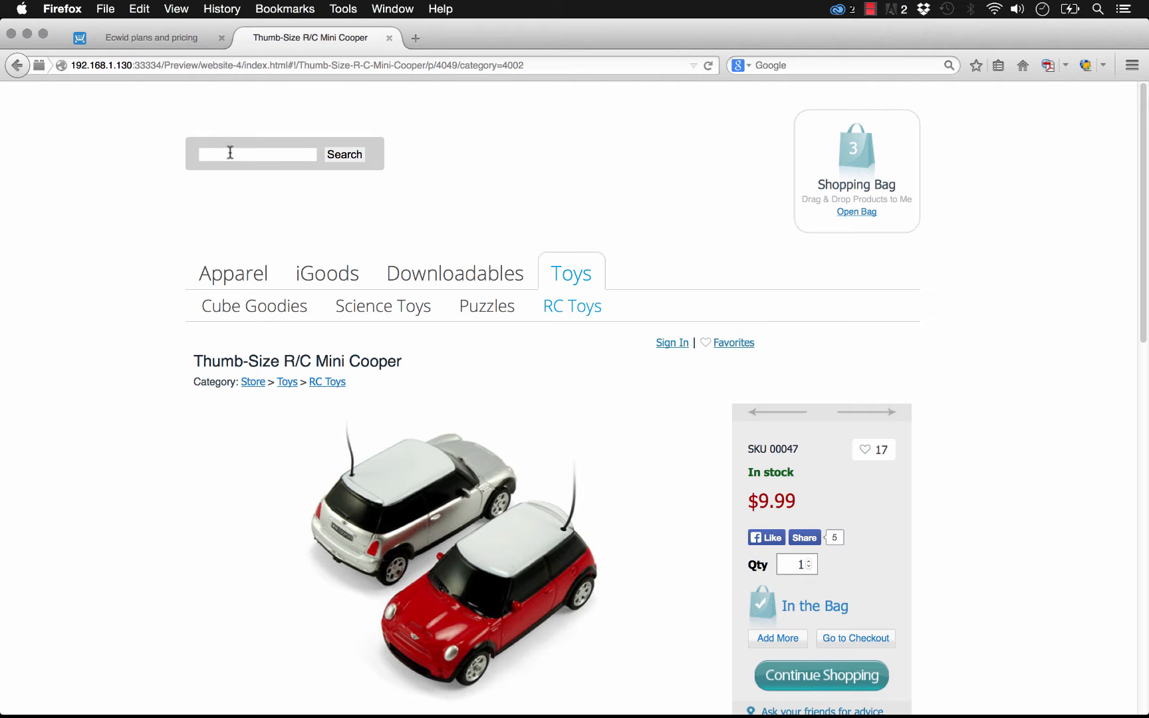
{"action": "type", "text": "iphone"}
{"action": "key", "text": "Return"}
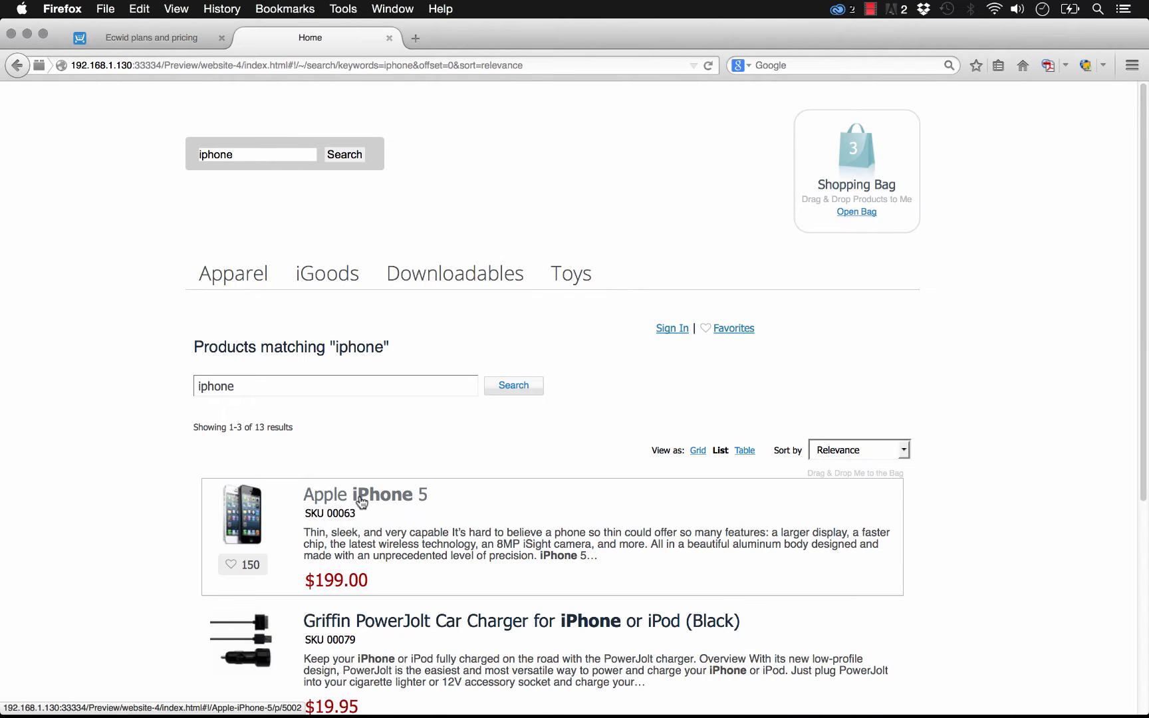
- Open the Apple iPhone 5 search result and view its product options
{"action": "left_click", "coordinate": [361, 502]}
{"action": "scroll", "coordinate": [559, 476], "scroll_direction": "down", "scroll_amount": 1}
{"action": "scroll", "coordinate": [558, 476], "scroll_direction": "down", "scroll_amount": 4}
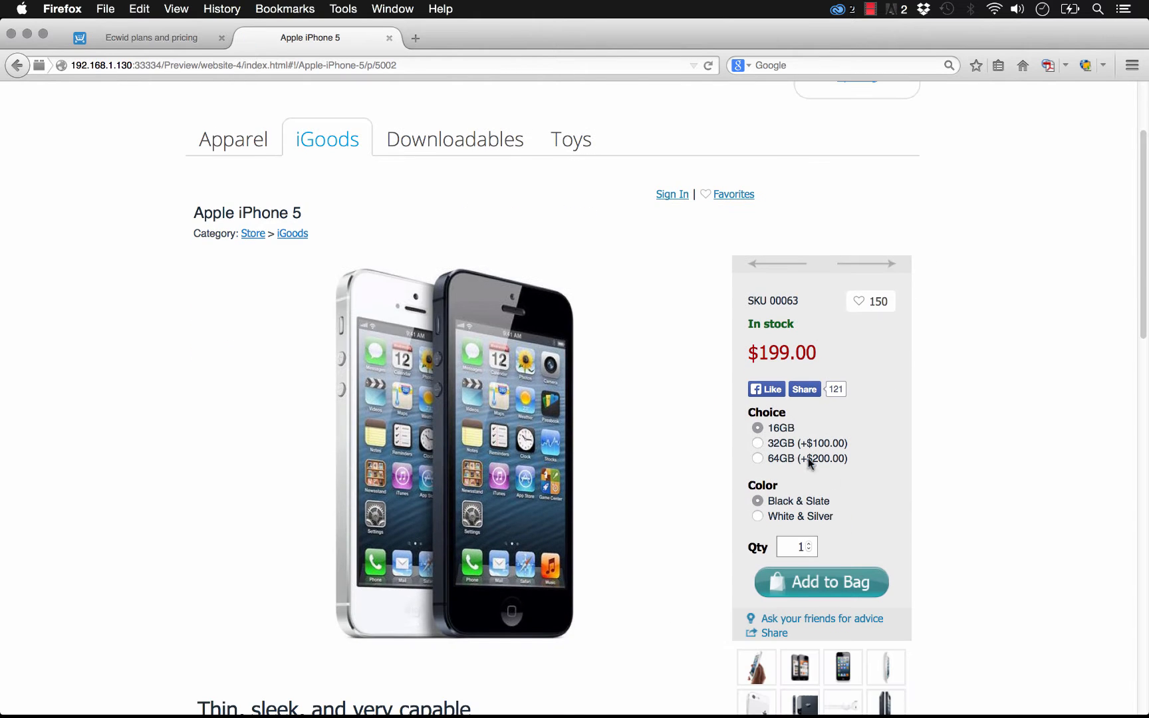
- Choose the 64GB option for the Apple iPhone 5 and add it to the bag
{"action": "left_click", "coordinate": [758, 460]}
{"action": "left_click", "coordinate": [830, 585]}
{"action": "scroll", "coordinate": [977, 449], "scroll_direction": "up", "scroll_amount": 4}
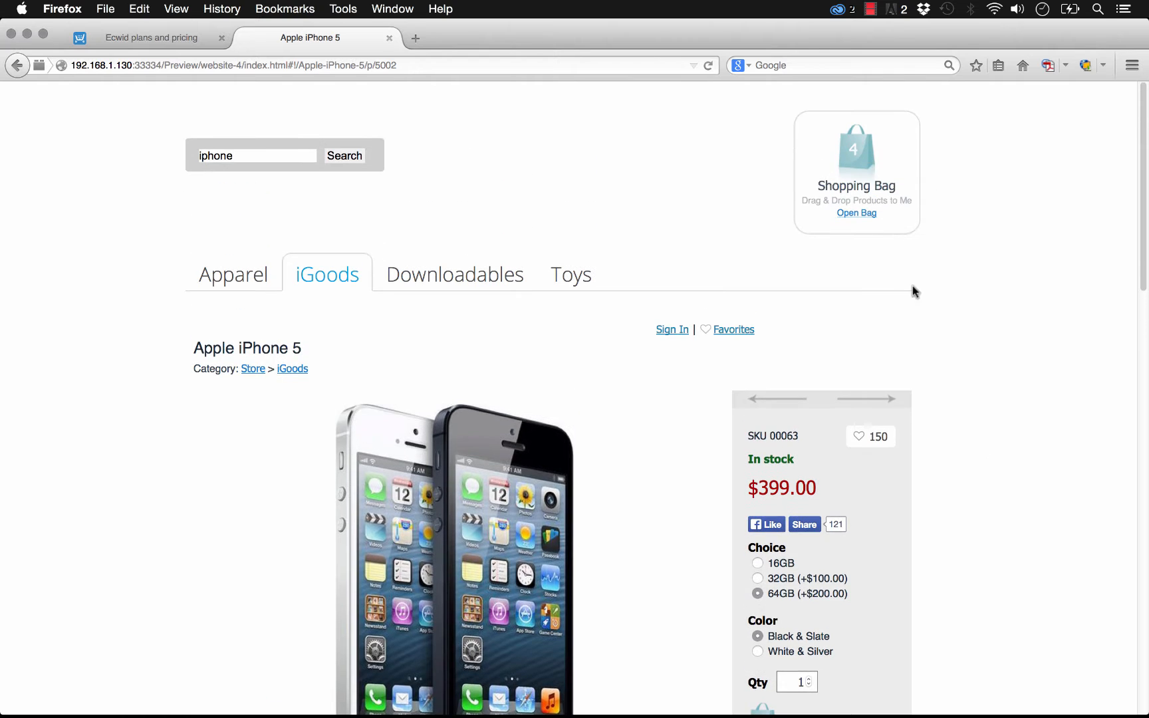
- Open the shopping bag and review the items in it
{"action": "left_click", "coordinate": [866, 163]}
{"action": "scroll", "coordinate": [365, 341], "scroll_direction": "down", "scroll_amount": 2}
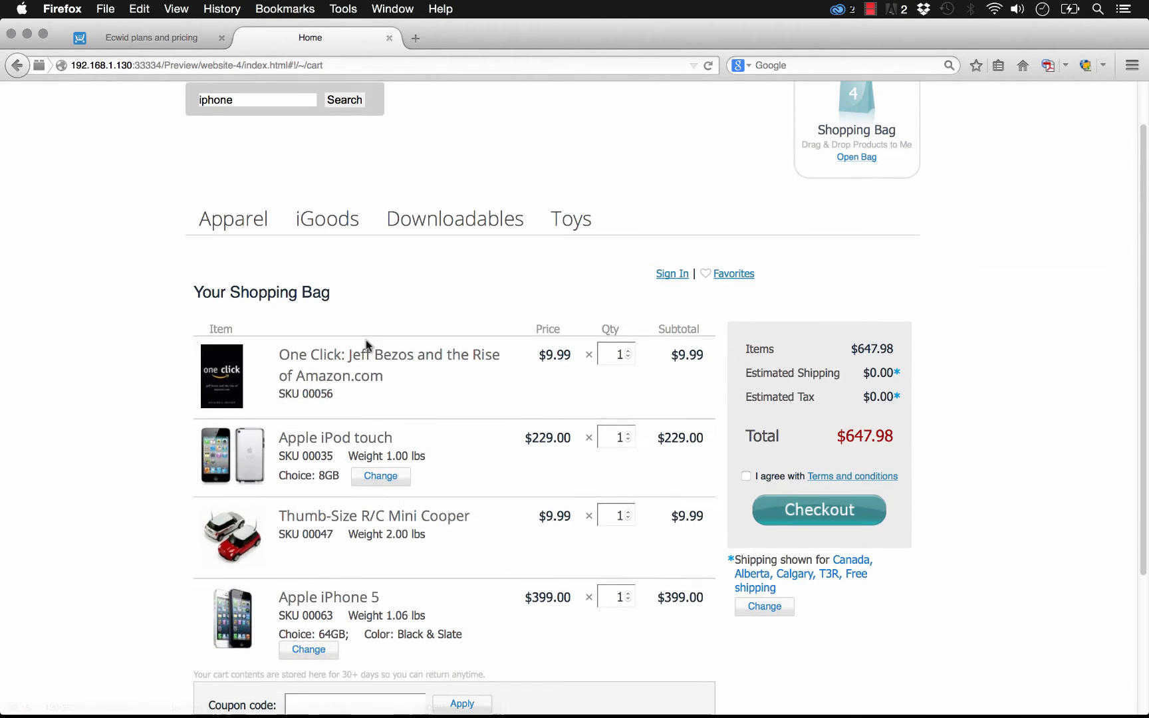
{"action": "scroll", "coordinate": [365, 340], "scroll_direction": "down", "scroll_amount": 1}
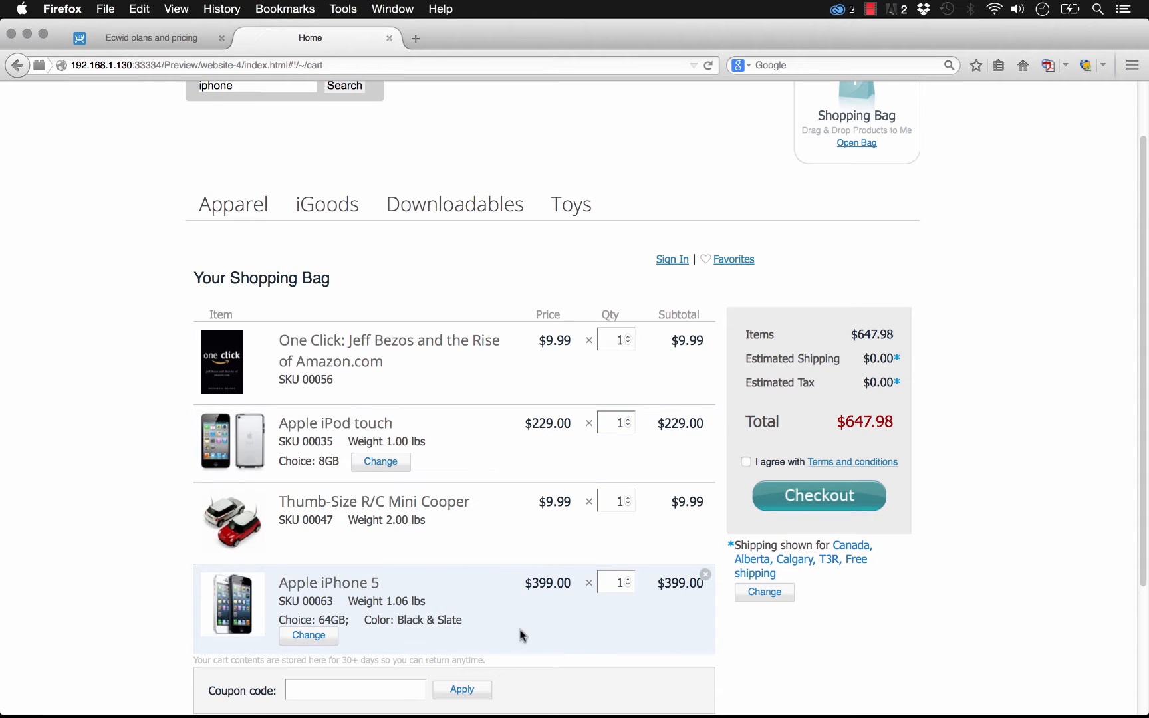
{"action": "scroll", "coordinate": [520, 635], "scroll_direction": "down", "scroll_amount": 5}
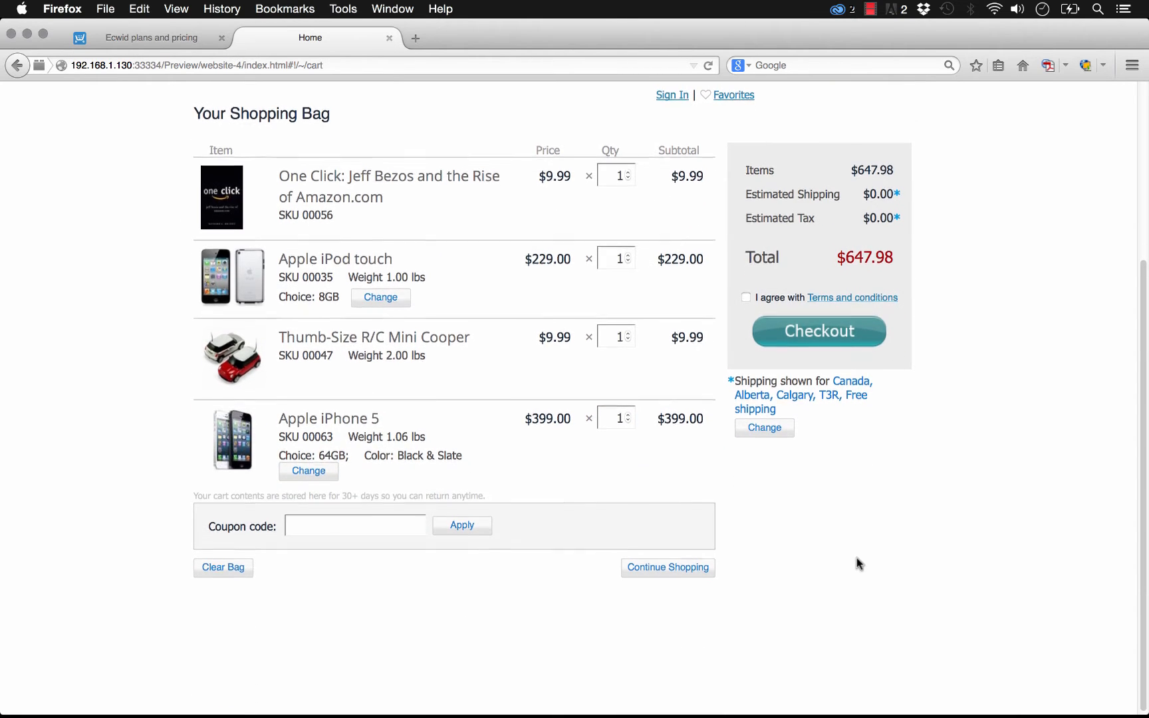
{"action": "scroll", "coordinate": [858, 564], "scroll_direction": "up", "scroll_amount": 5}
- Agree to the terms and conditions and proceed to checkout
{"action": "left_click", "coordinate": [825, 508]}
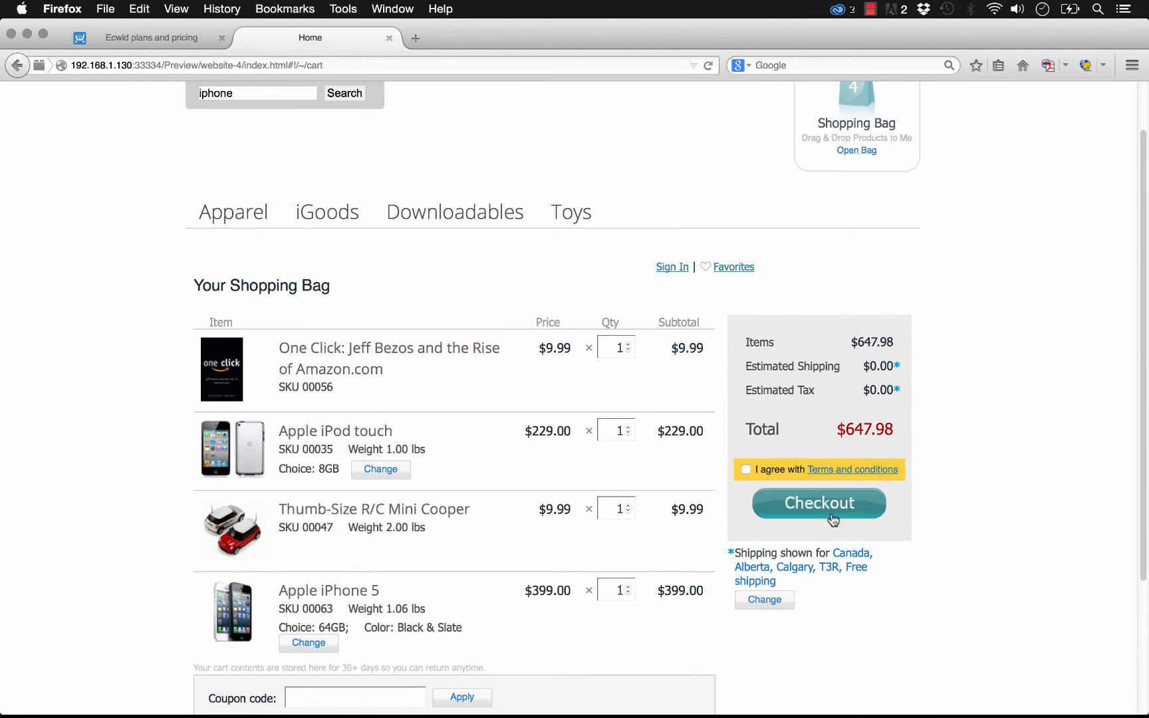
{"action": "left_click", "coordinate": [747, 470]}
{"action": "left_click", "coordinate": [825, 505]}
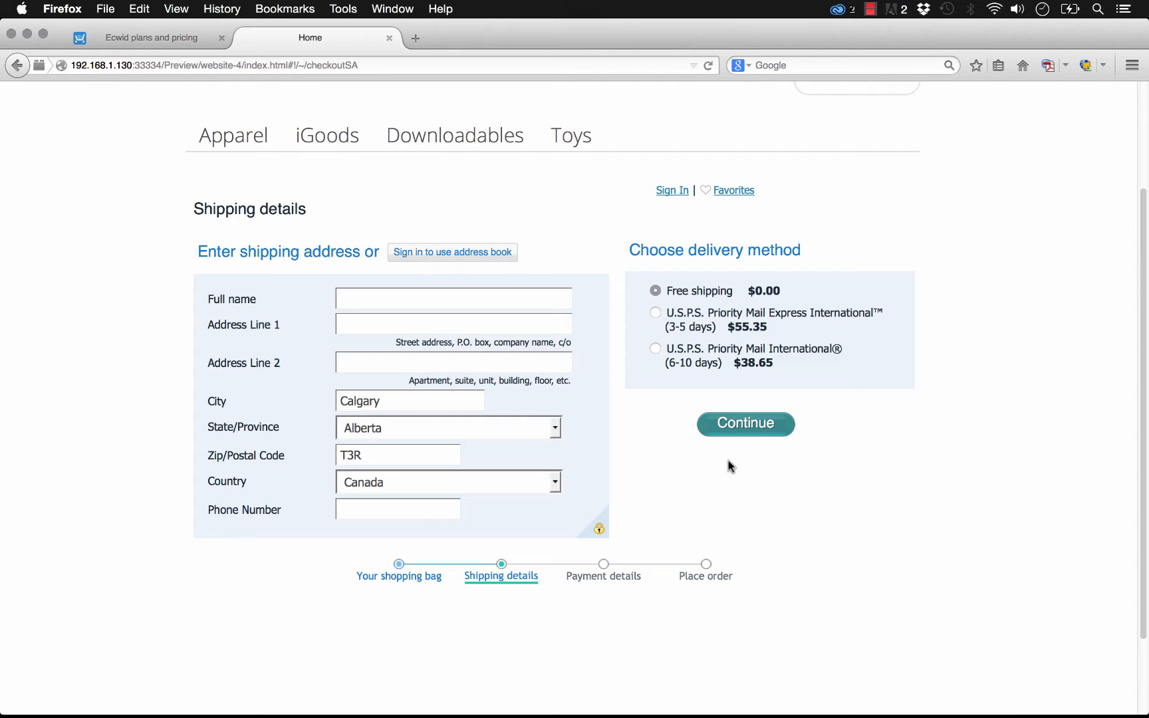
- Leave the shipping details page by opening the Apparel category
{"action": "scroll", "coordinate": [995, 440], "scroll_direction": "up", "scroll_amount": 3}
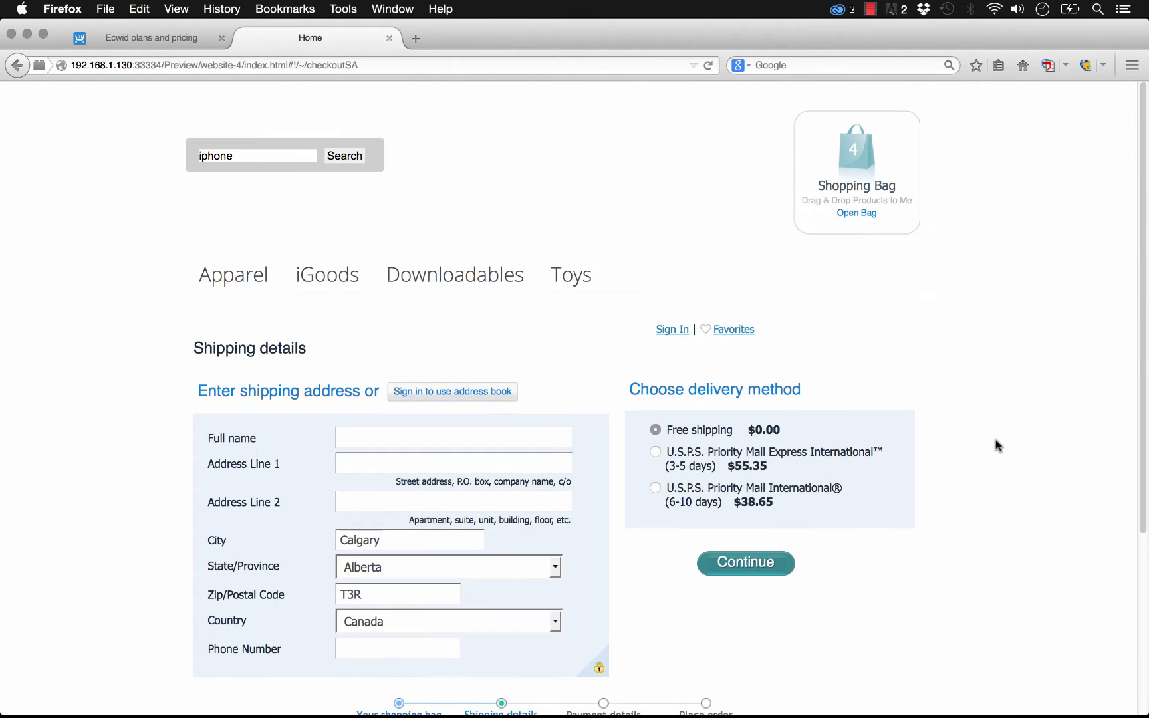
{"action": "left_click", "coordinate": [247, 275]}
{"action": "scroll", "coordinate": [425, 374], "scroll_direction": "down", "scroll_amount": 6}
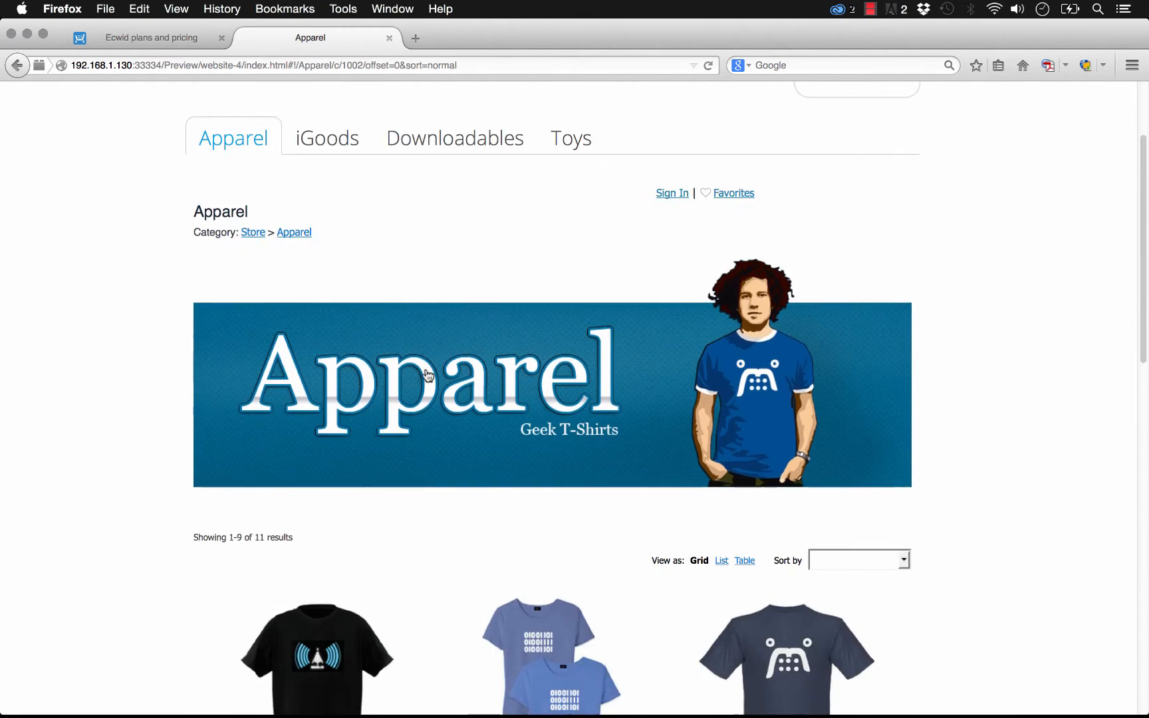
{"action": "scroll", "coordinate": [266, 386], "scroll_direction": "up", "scroll_amount": 2}
{"action": "scroll", "coordinate": [191, 391], "scroll_direction": "up", "scroll_amount": 3}
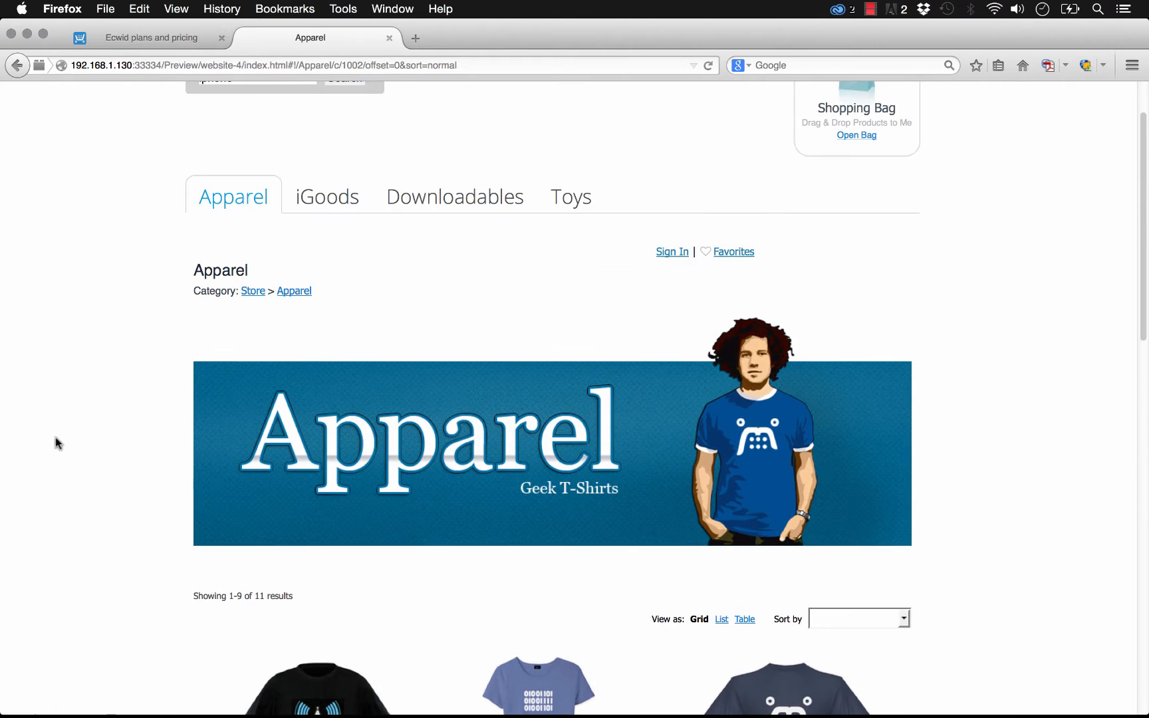
{"action": "scroll", "coordinate": [1051, 373], "scroll_direction": "up", "scroll_amount": 2}
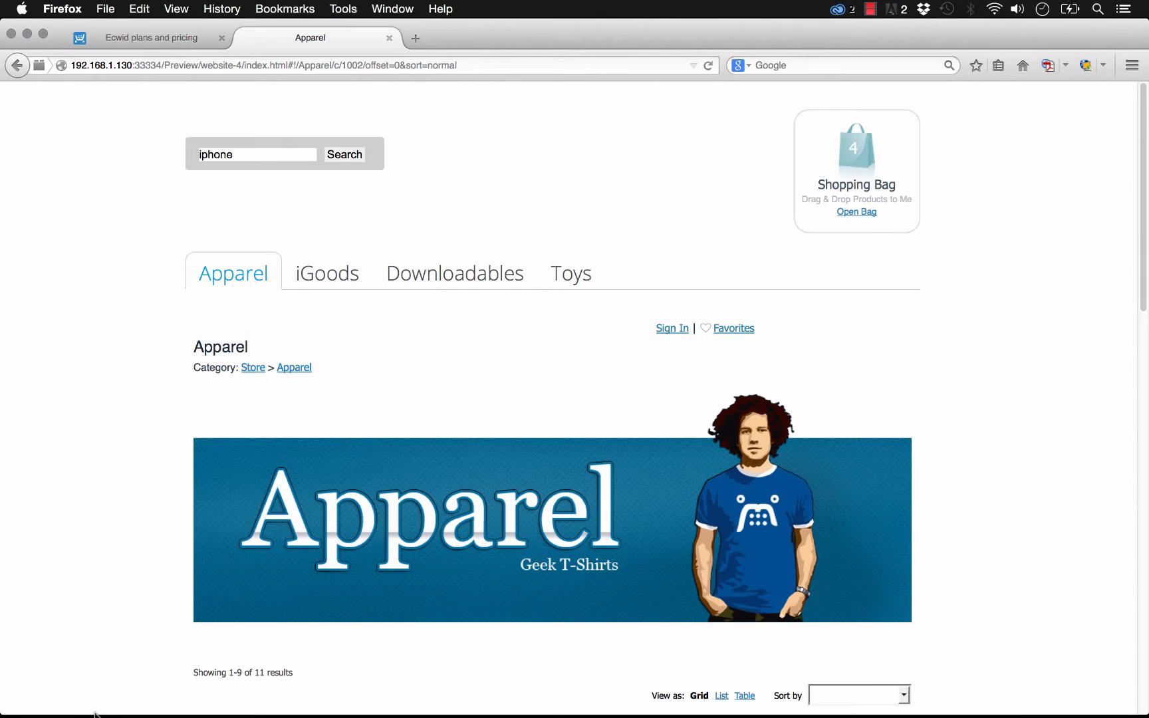
- Switch to Adobe Muse and open the Ecwid dashboard from the Ecwid Category Tabs widget options
{"action": "mouse_move", "coordinate": [336, 715]}
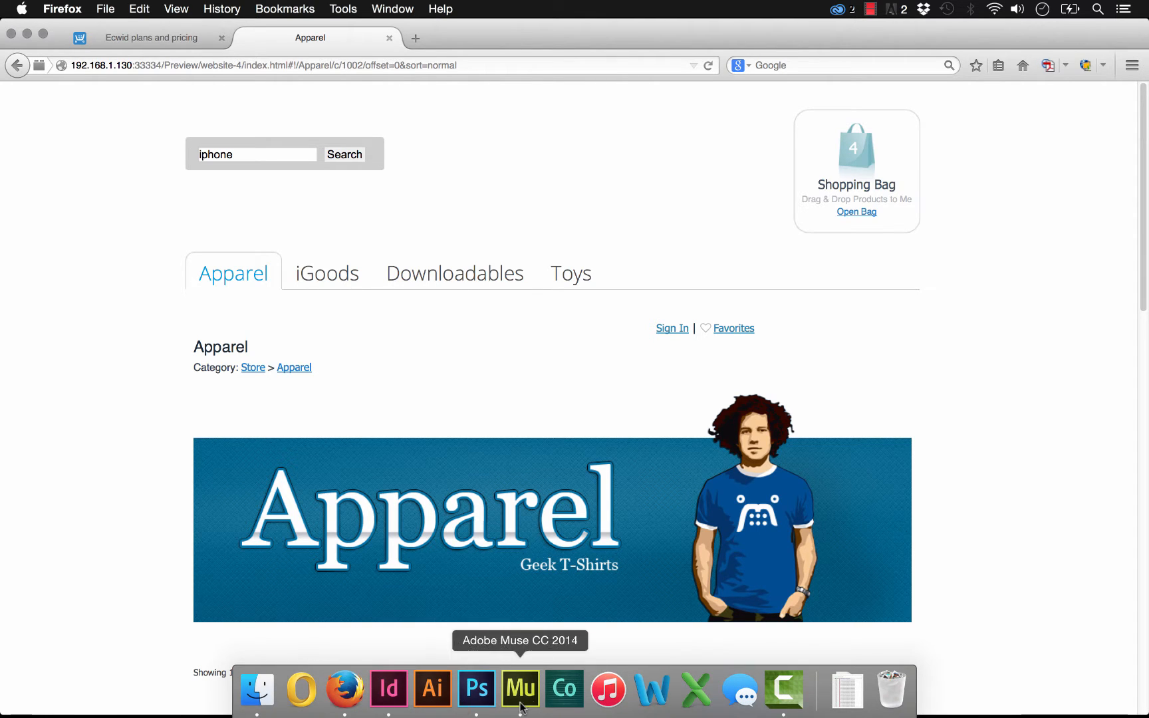
{"action": "left_click", "coordinate": [522, 704]}
{"action": "left_click", "coordinate": [796, 296]}
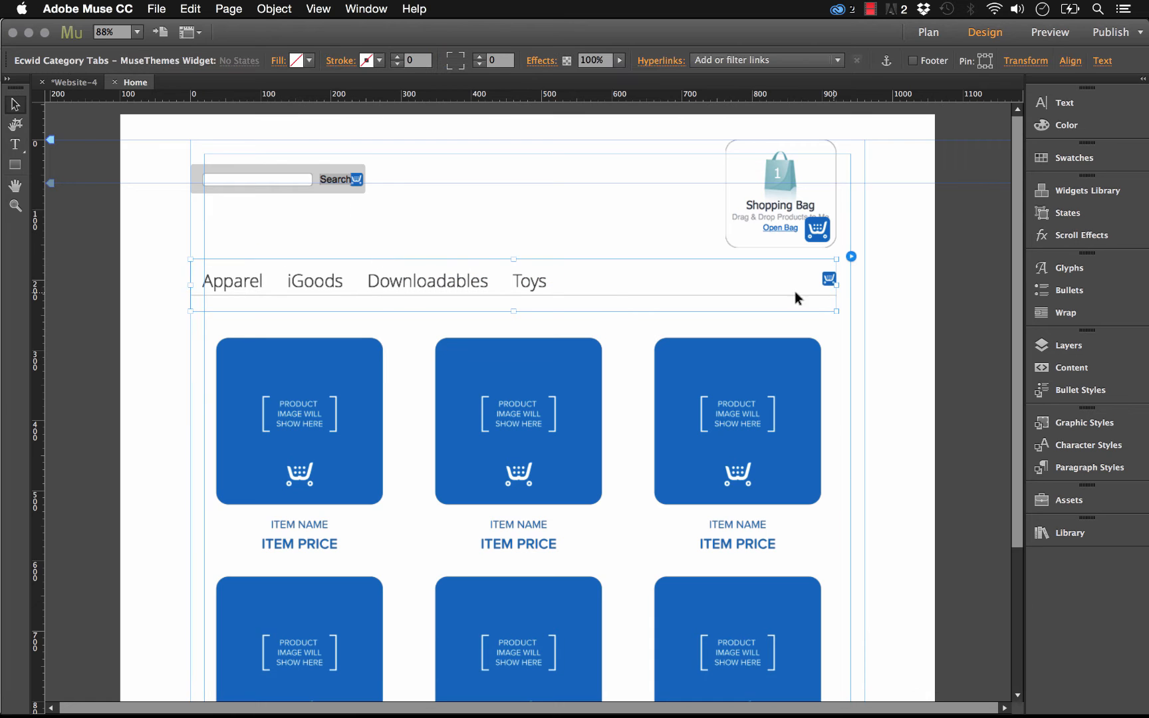
{"action": "left_click", "coordinate": [851, 257]}
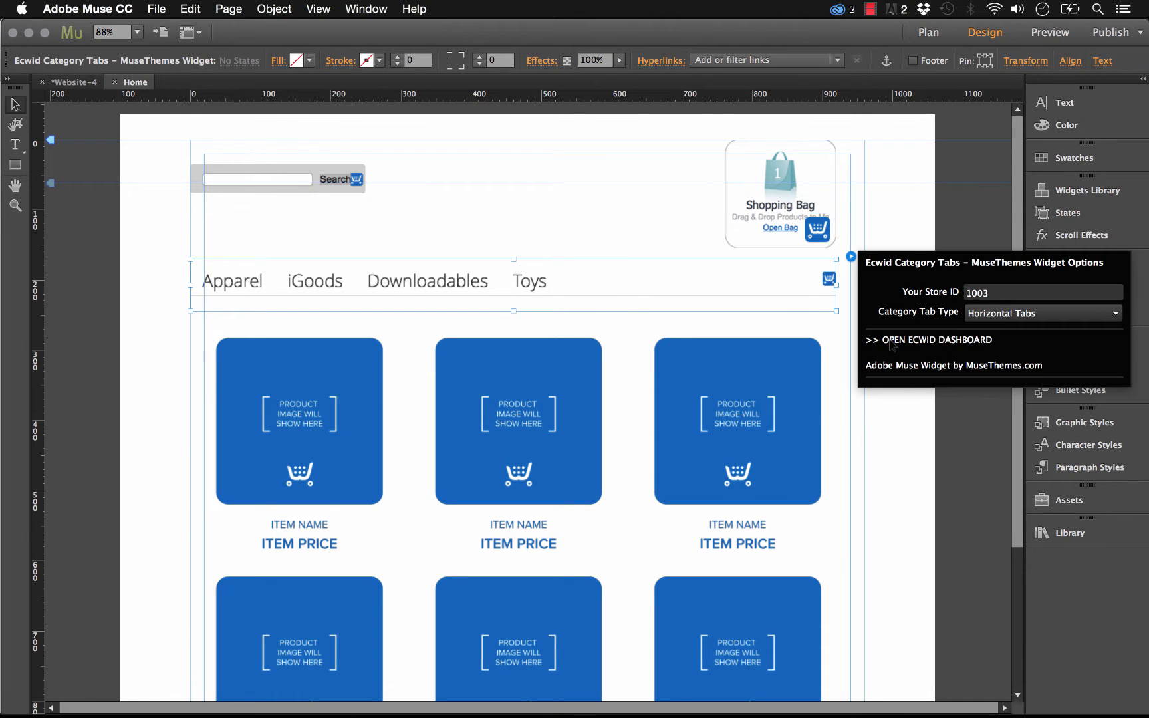
{"action": "left_click", "coordinate": [957, 341]}
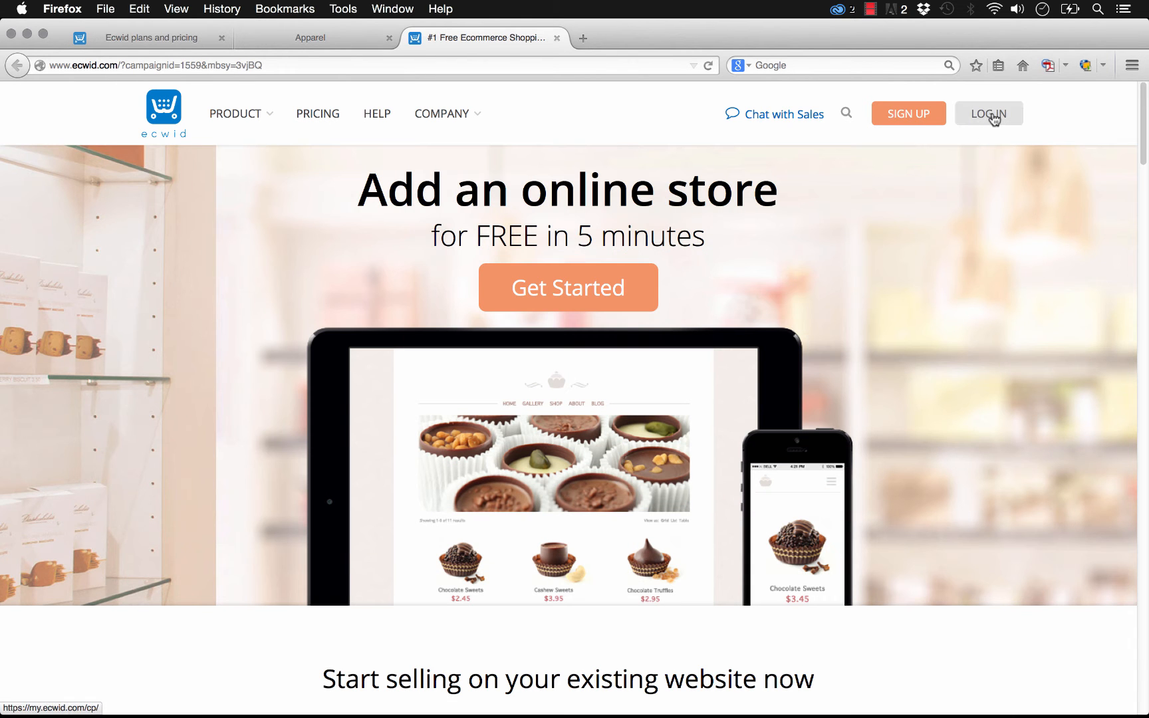
- Sign in to the Ecwid control panel with the saved account credentials
{"action": "left_click", "coordinate": [991, 115]}
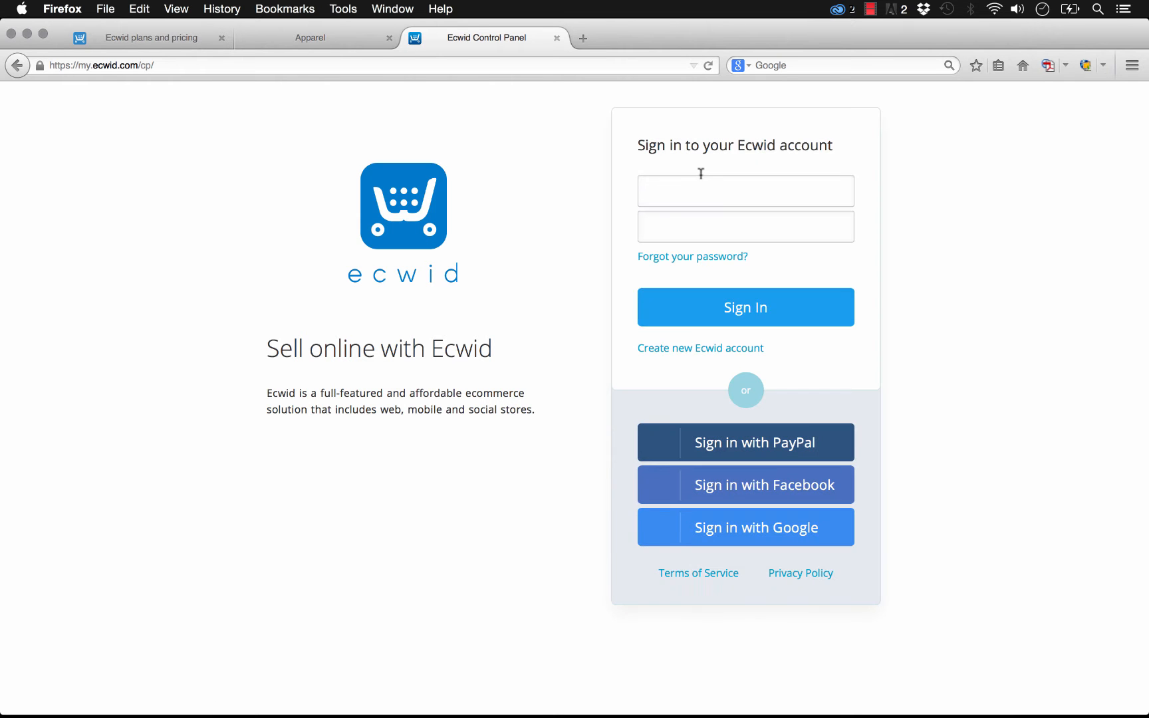
{"action": "left_click", "coordinate": [701, 175]}
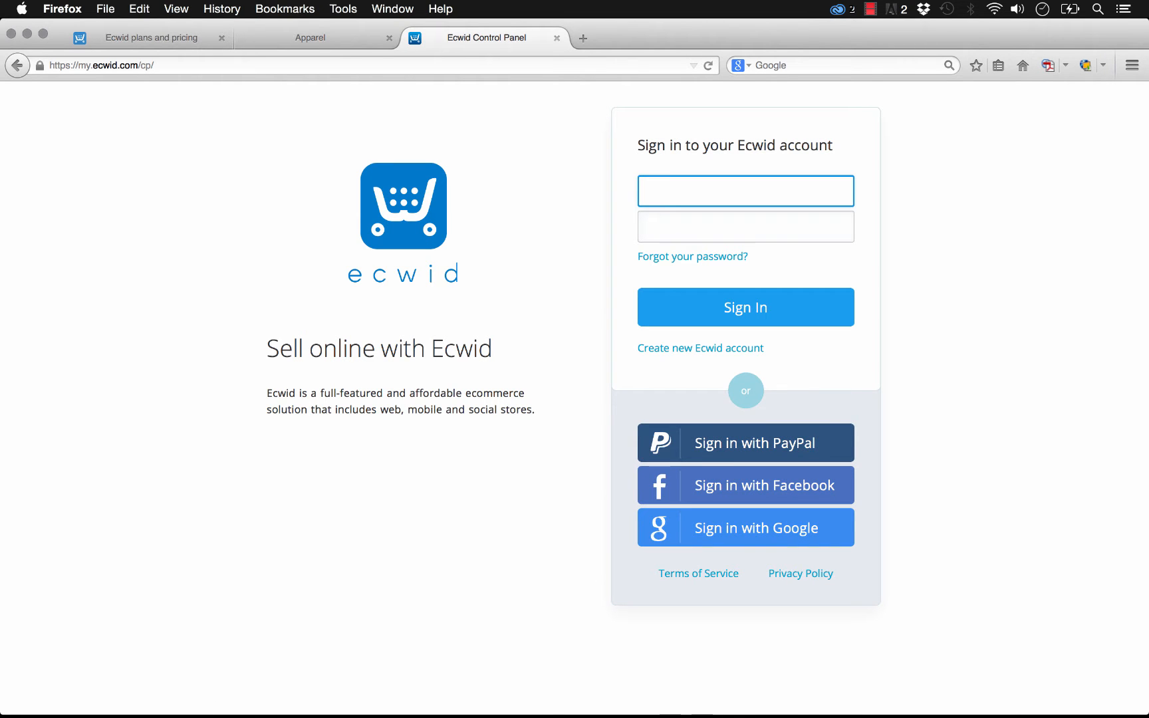
{"action": "key", "text": "Tab"}
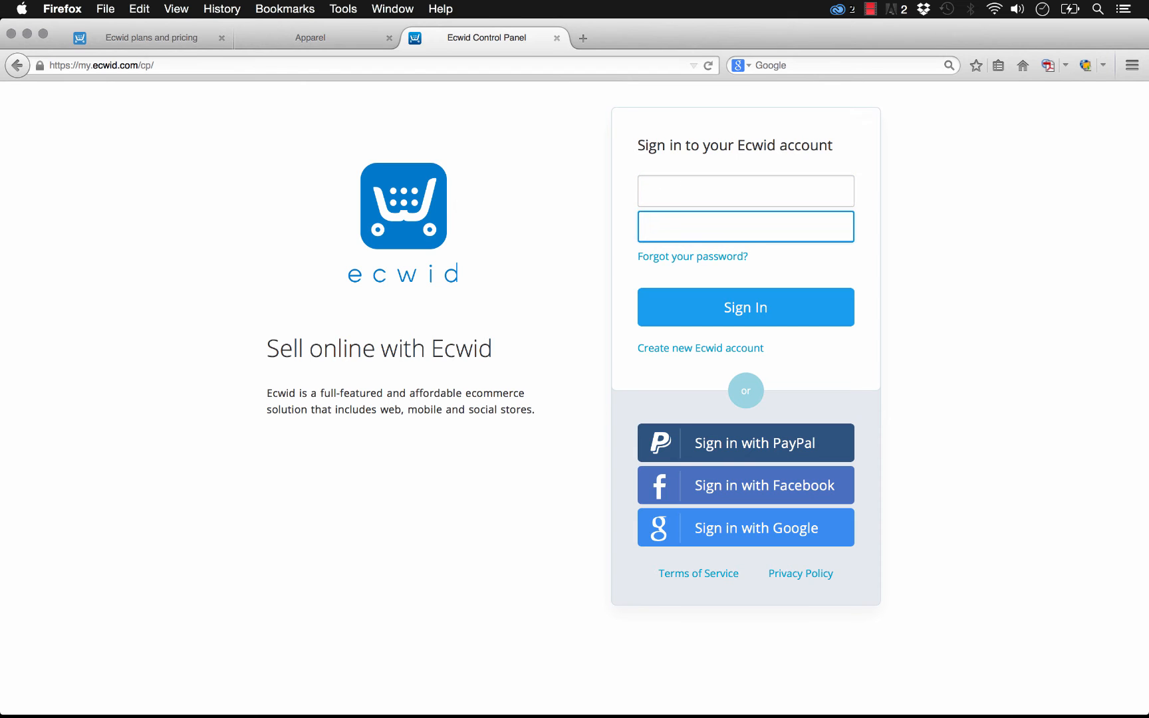
{"action": "key", "text": "Return"}
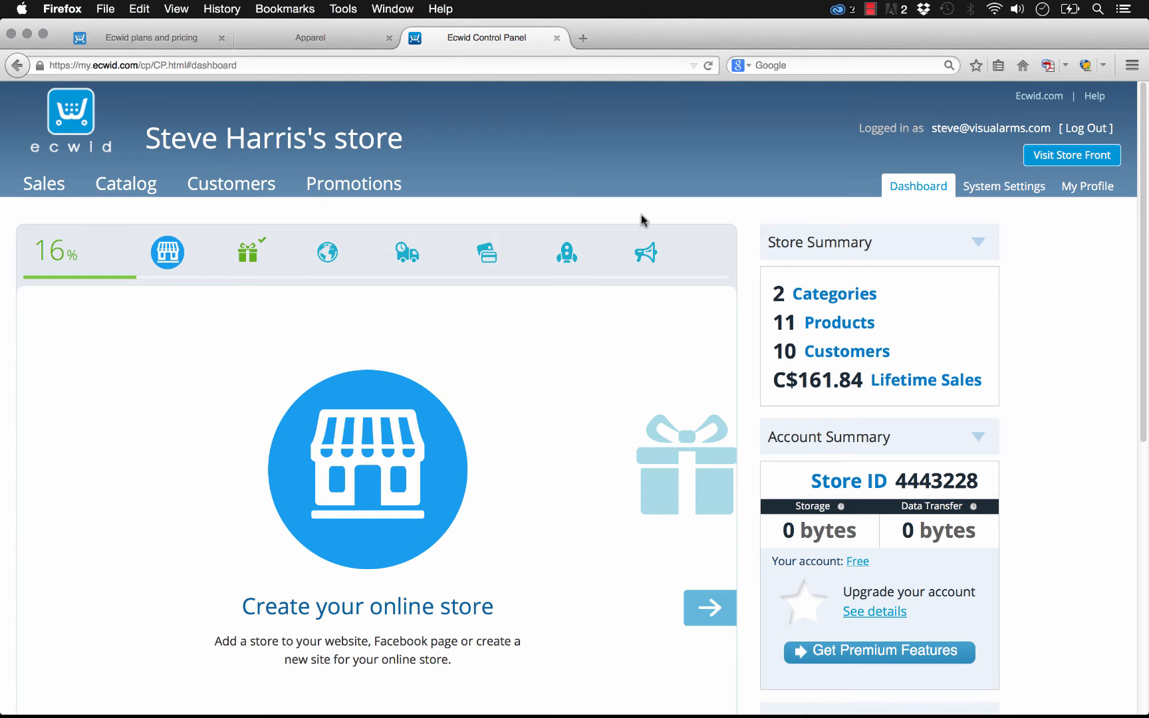
- Copy the Store ID number from the dashboard's Account Summary
{"action": "scroll", "coordinate": [1039, 320], "scroll_direction": "down", "scroll_amount": 5}
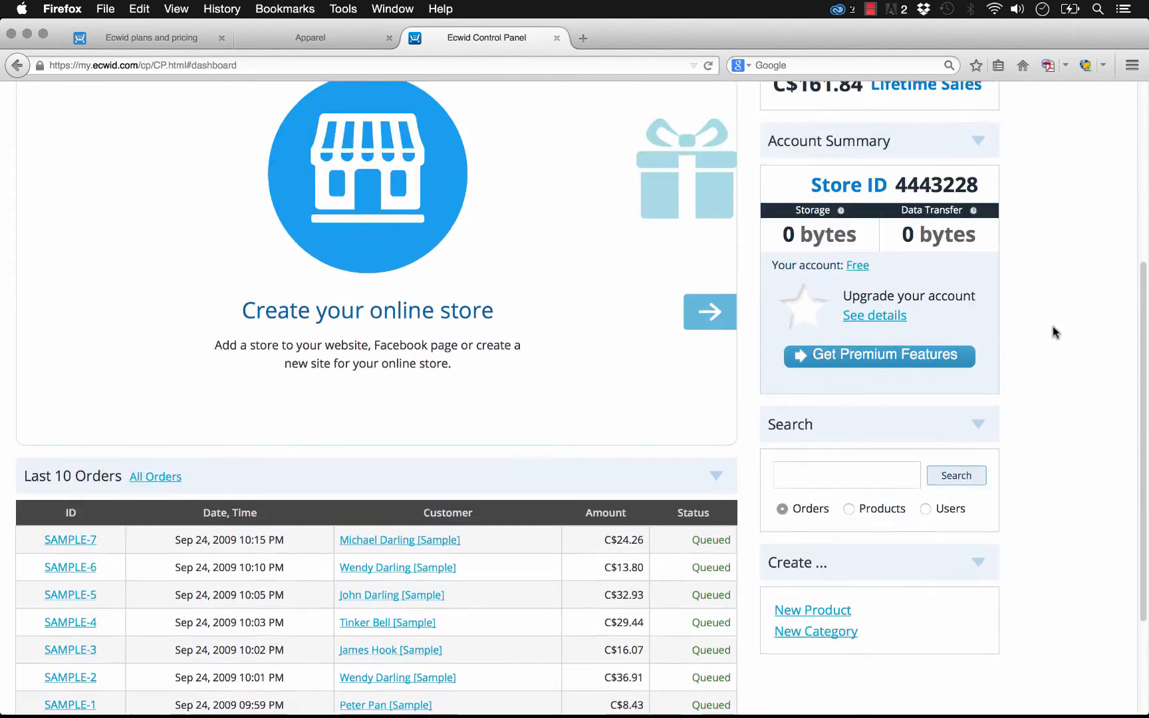
{"action": "scroll", "coordinate": [1053, 330], "scroll_direction": "up", "scroll_amount": 5}
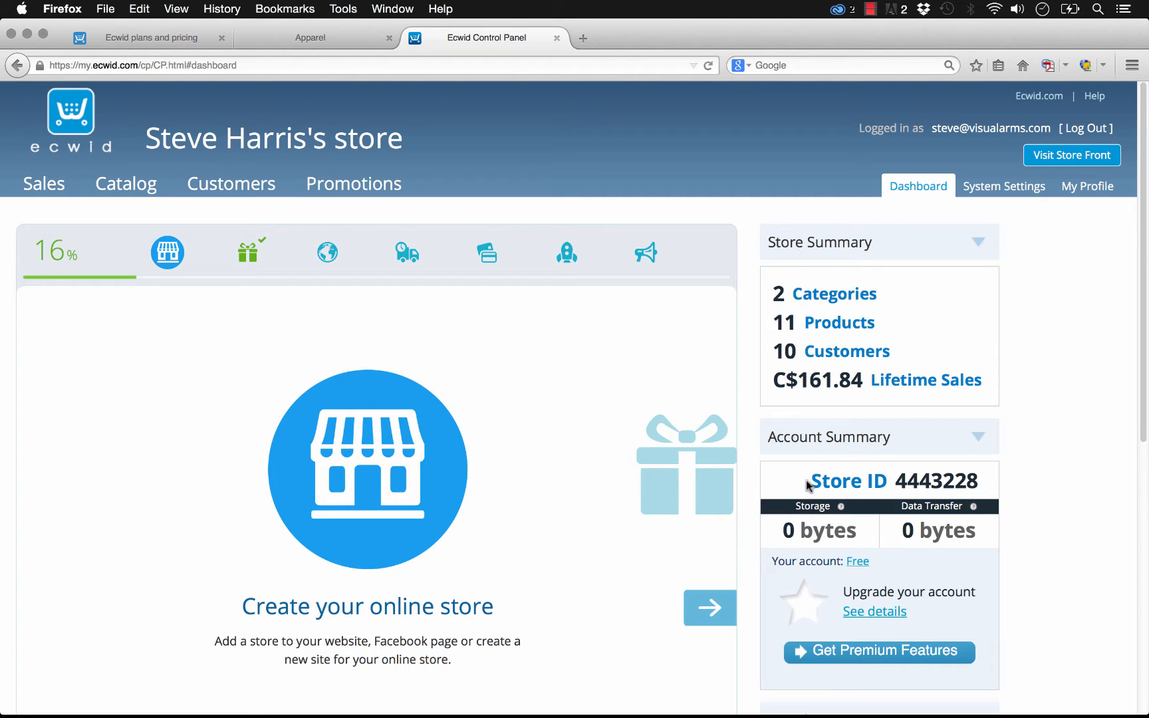
{"action": "left_click_drag", "start_coordinate": [810, 481], "coordinate": [977, 491]}
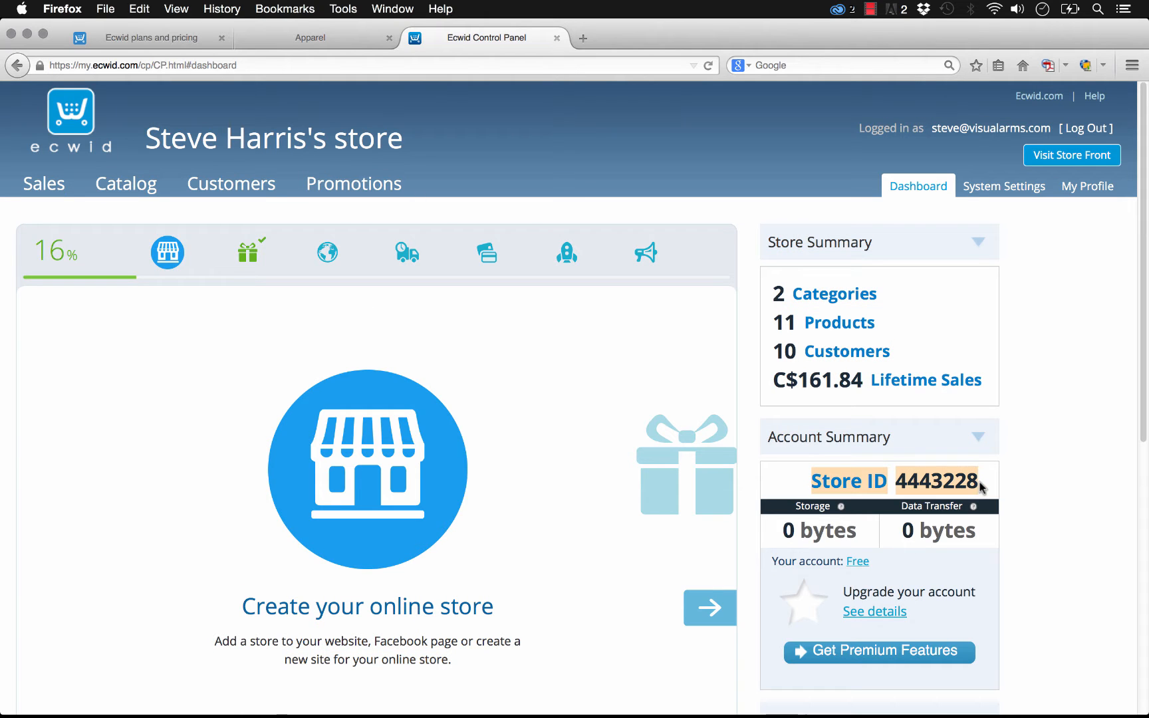
{"action": "left_click", "coordinate": [899, 489]}
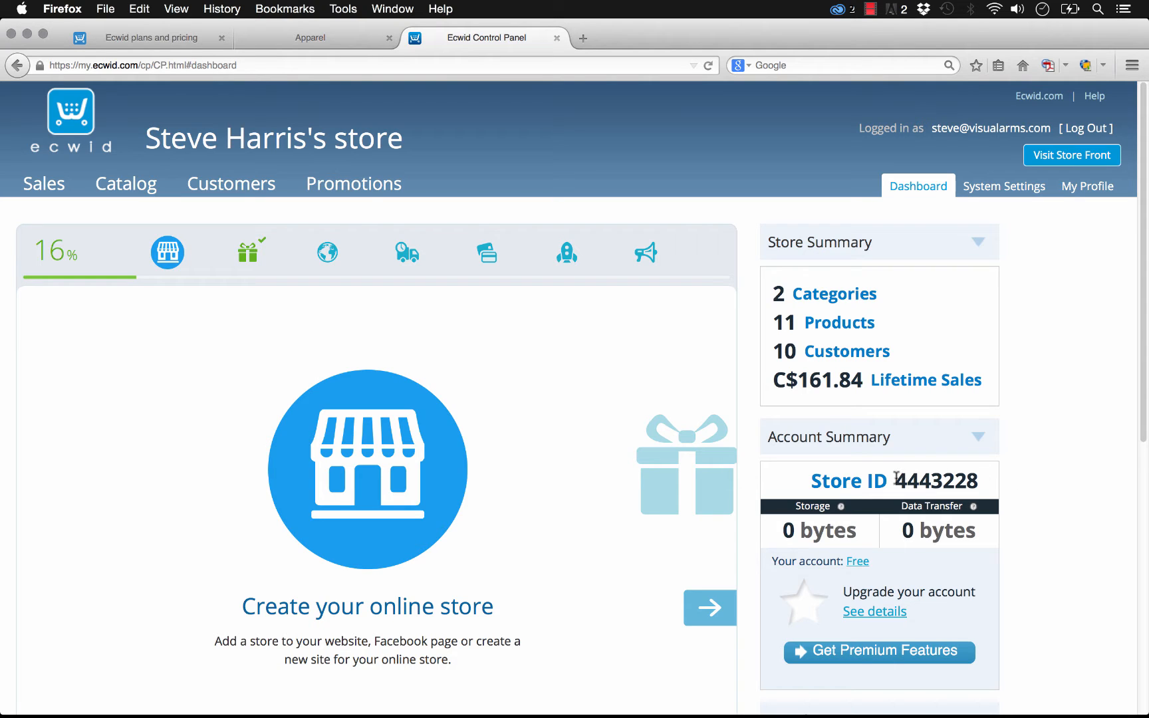
{"action": "left_click_drag", "start_coordinate": [895, 477], "coordinate": [978, 484]}
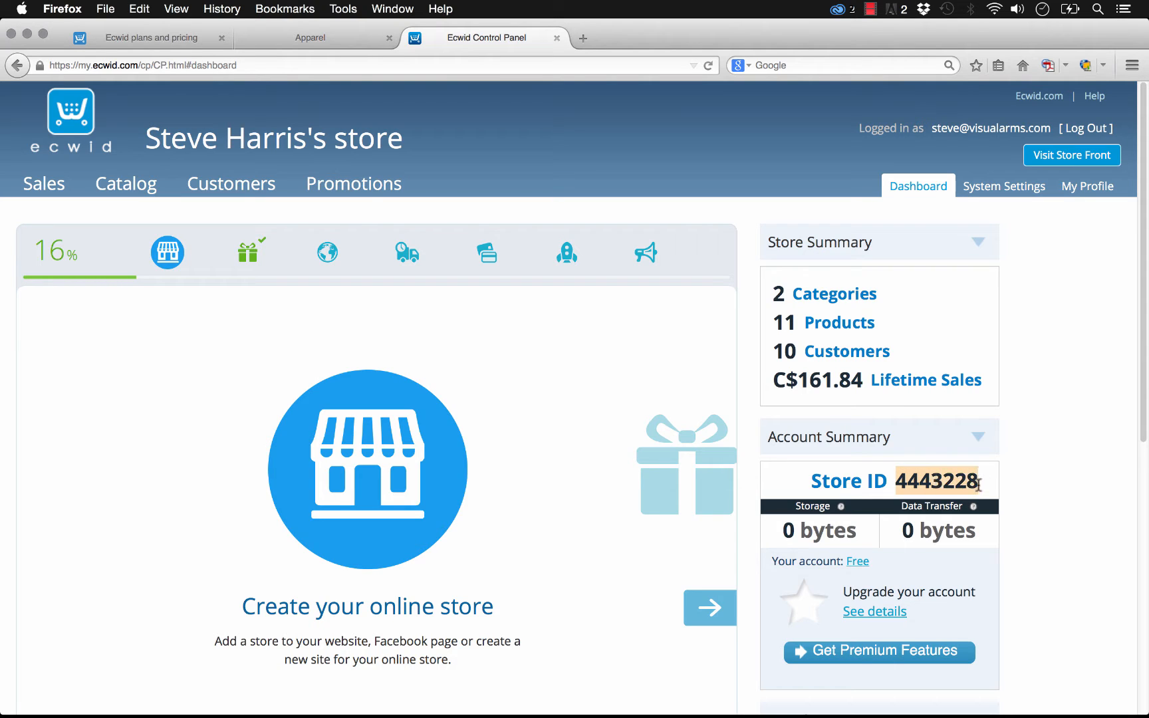
{"action": "key", "text": "super+c"}
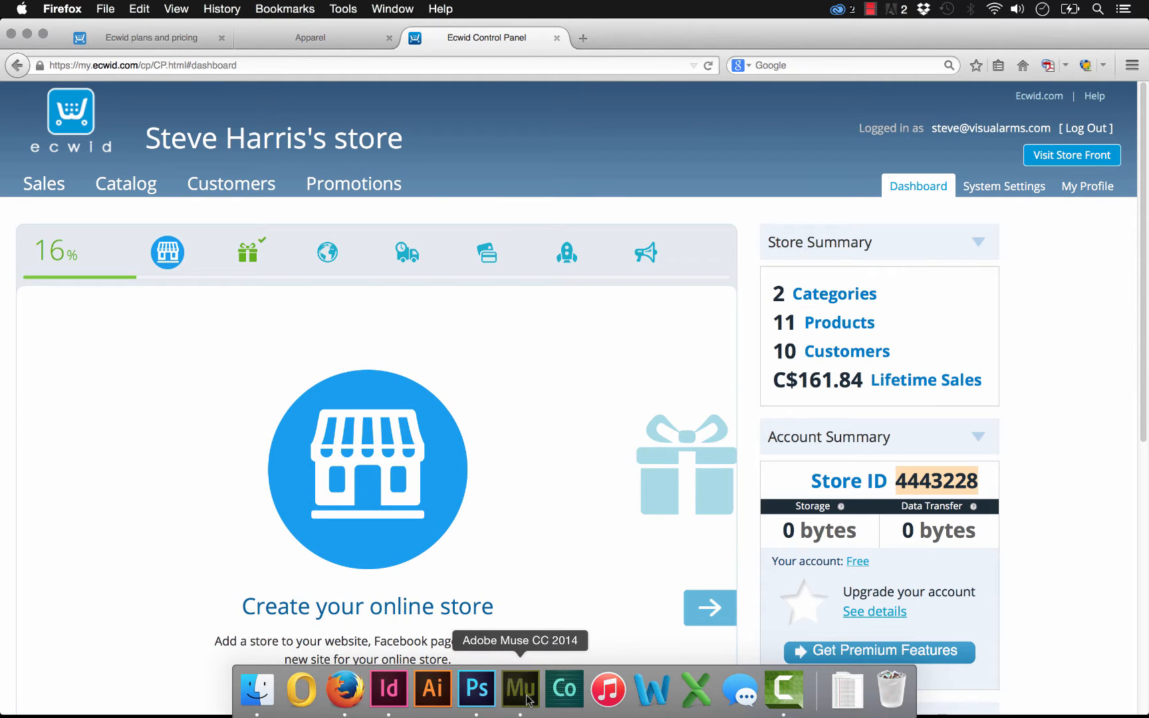
- Switch to Adobe Muse and paste the store ID into the Ecwid Shopping Cart widget's Your Store ID field
{"action": "left_click", "coordinate": [529, 698]}
{"action": "left_click", "coordinate": [829, 168]}
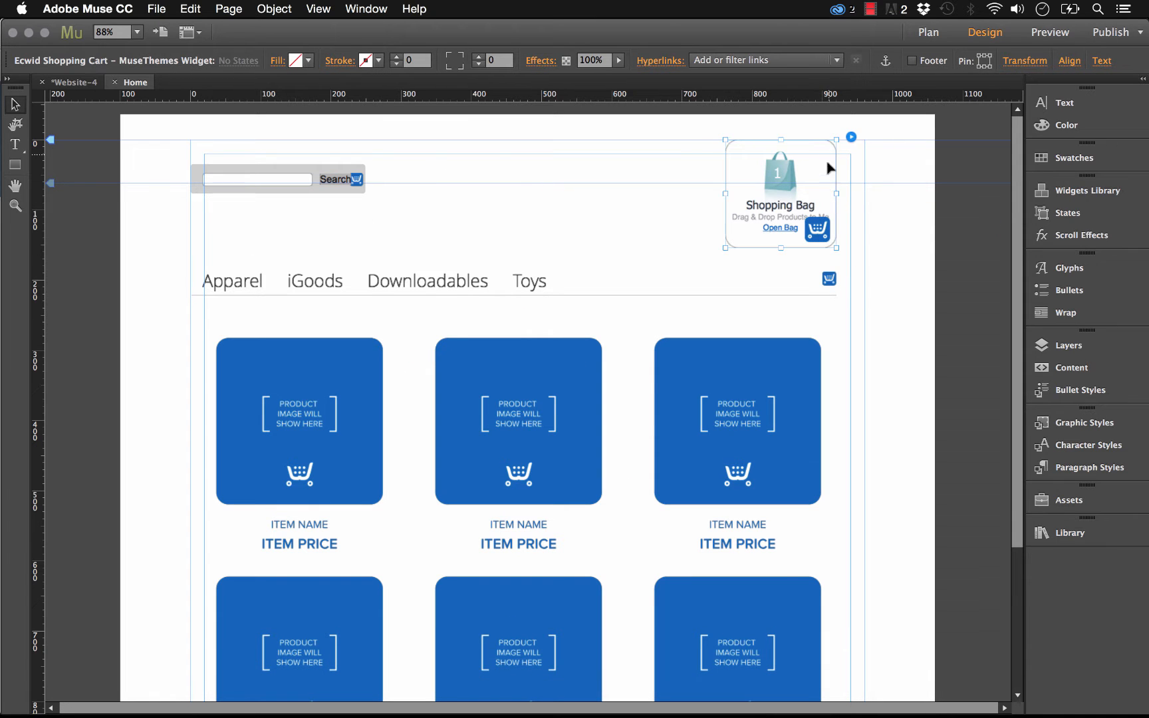
{"action": "left_click", "coordinate": [852, 137]}
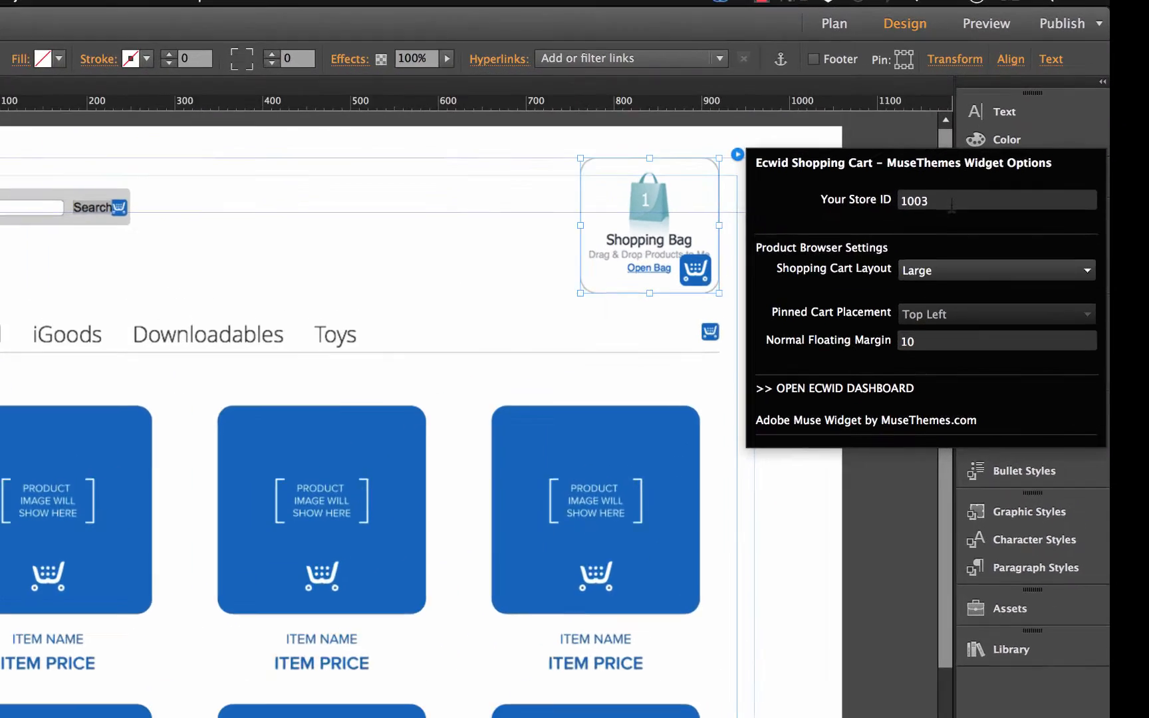
{"action": "left_click", "coordinate": [968, 173]}
{"action": "key", "text": "super+v"}
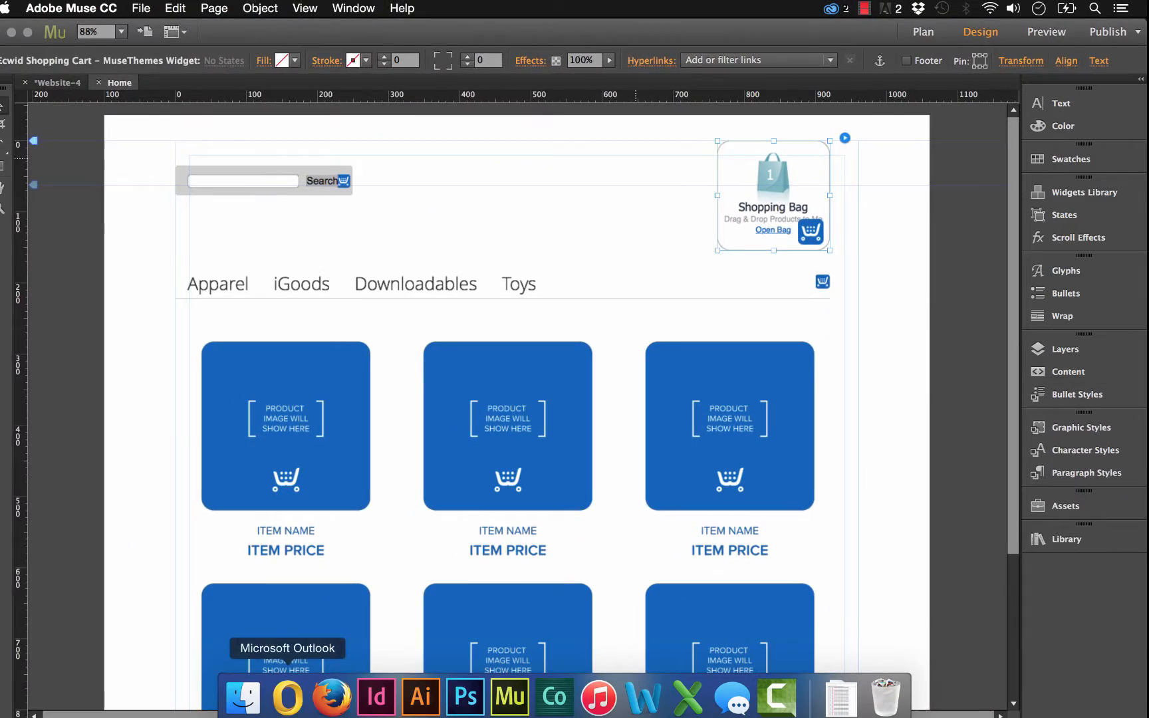
- Return to the Ecwid dashboard and open the Add products to your store wizard step
{"action": "left_click", "coordinate": [345, 691]}
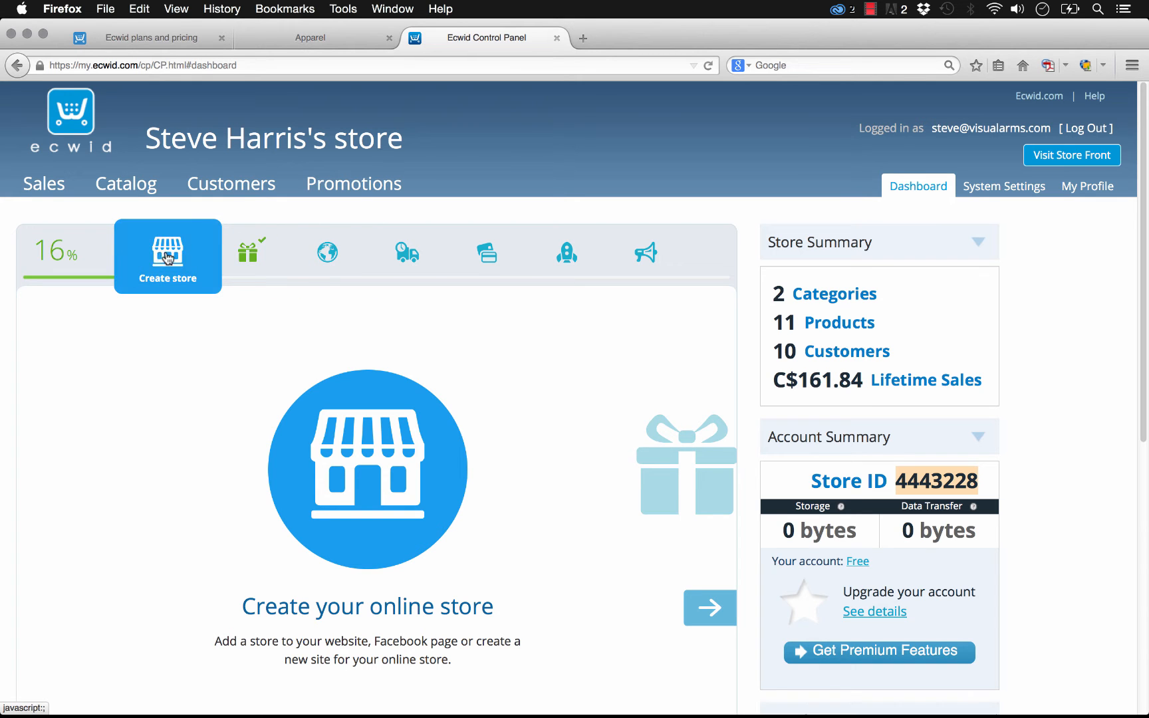
{"action": "left_click", "coordinate": [247, 256]}
{"action": "scroll", "coordinate": [652, 389], "scroll_direction": "down", "scroll_amount": 2}
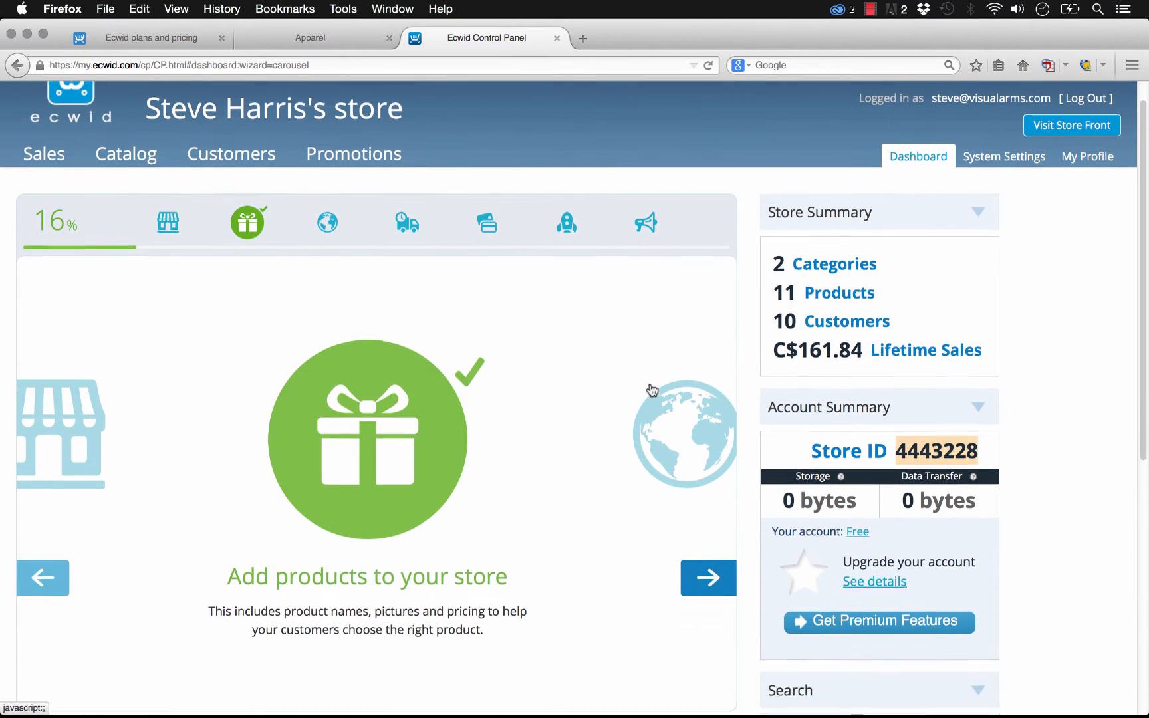
{"action": "left_click", "coordinate": [385, 423]}
{"action": "scroll", "coordinate": [359, 409], "scroll_direction": "down", "scroll_amount": 2}
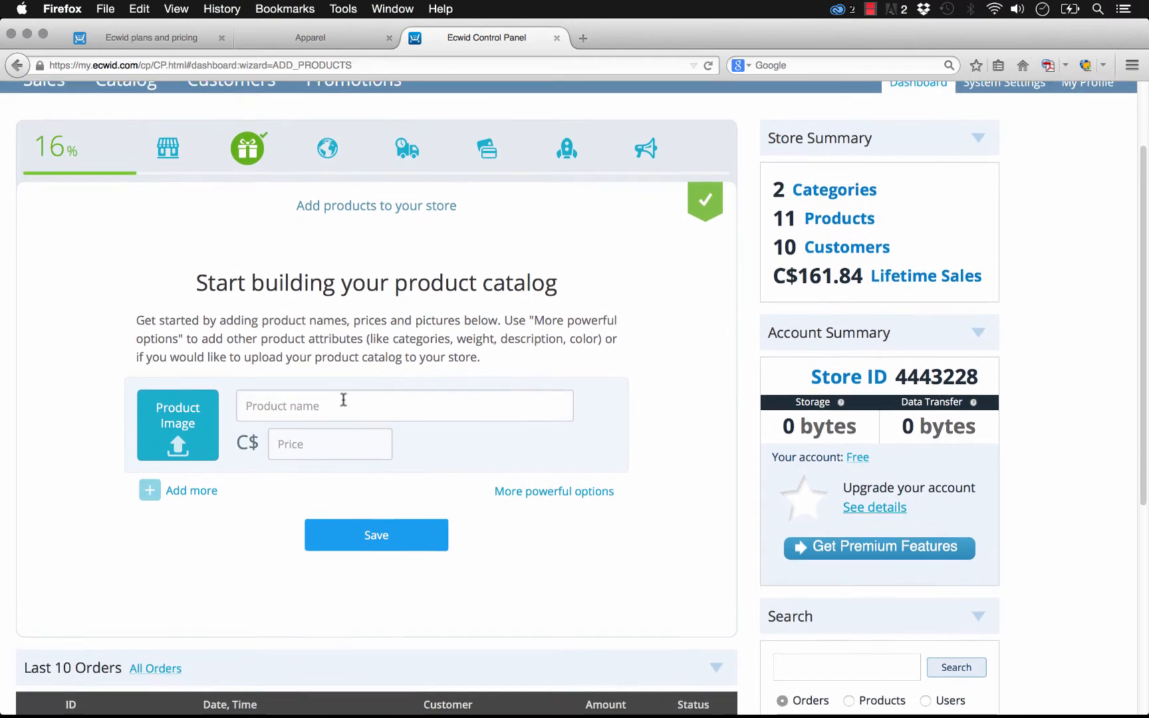
{"action": "scroll", "coordinate": [343, 399], "scroll_direction": "down", "scroll_amount": 1}
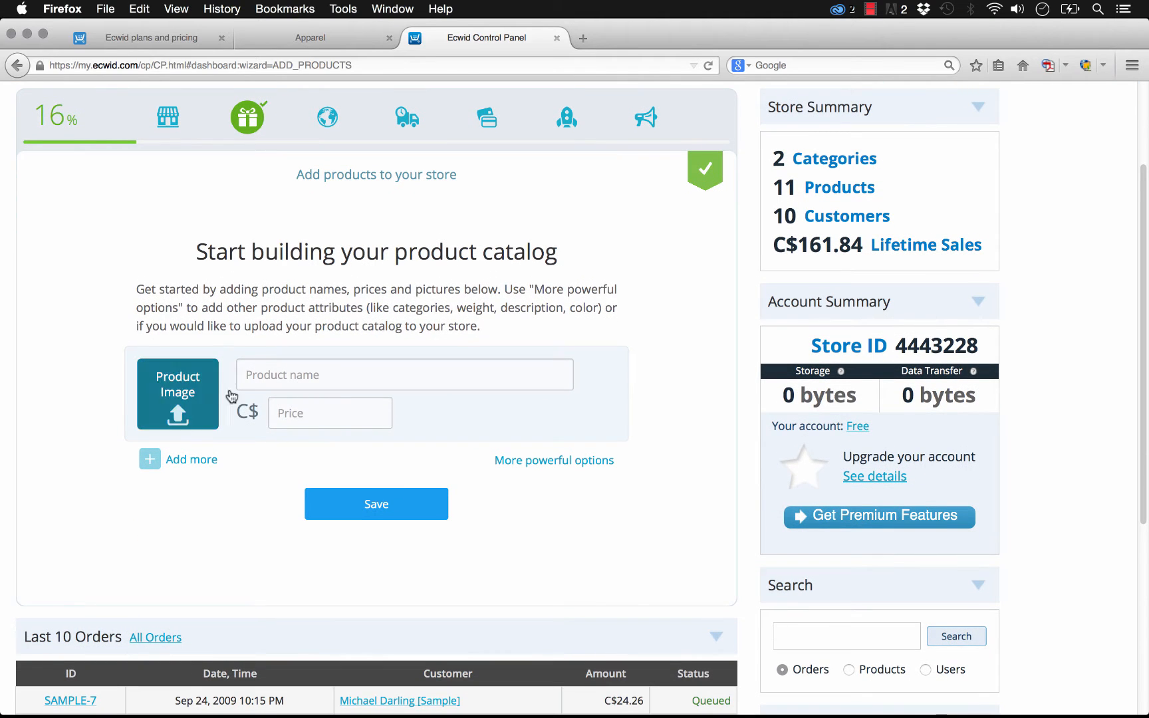
- Add a product named Demo Product priced at C$10, then reopen the form to add more products
{"action": "left_click", "coordinate": [381, 372]}
{"action": "type", "text": "Demo Pro"}
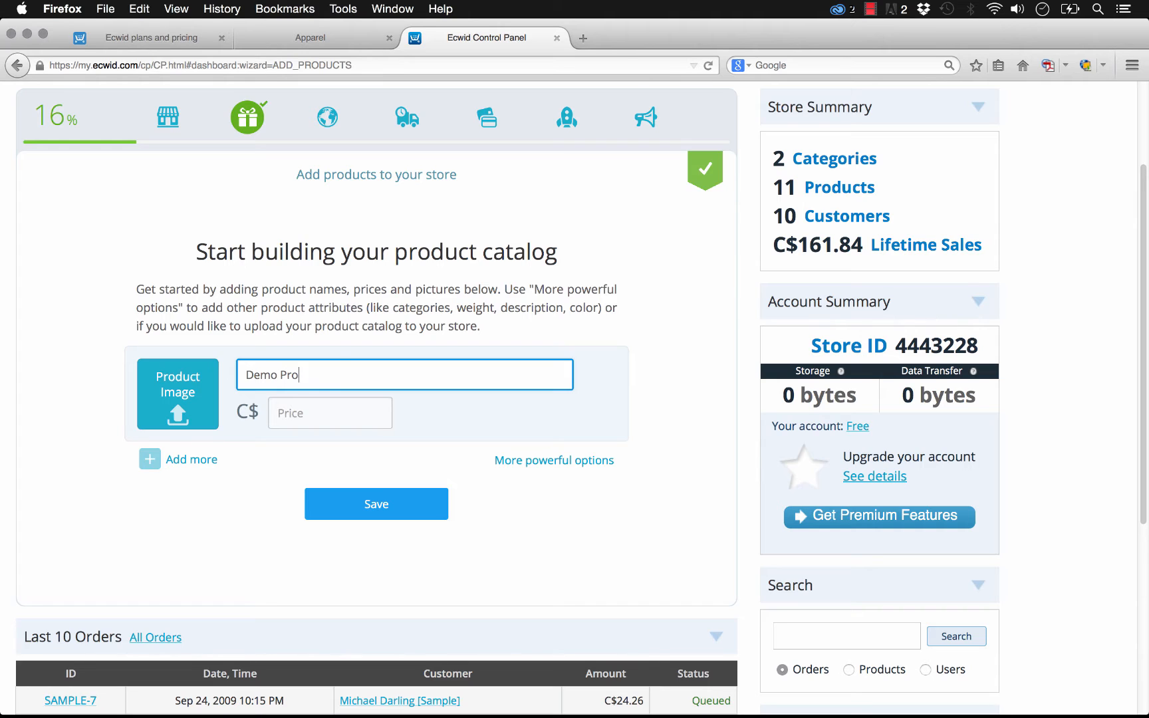
{"action": "type", "text": "duct"}
{"action": "key", "text": "Tab"}
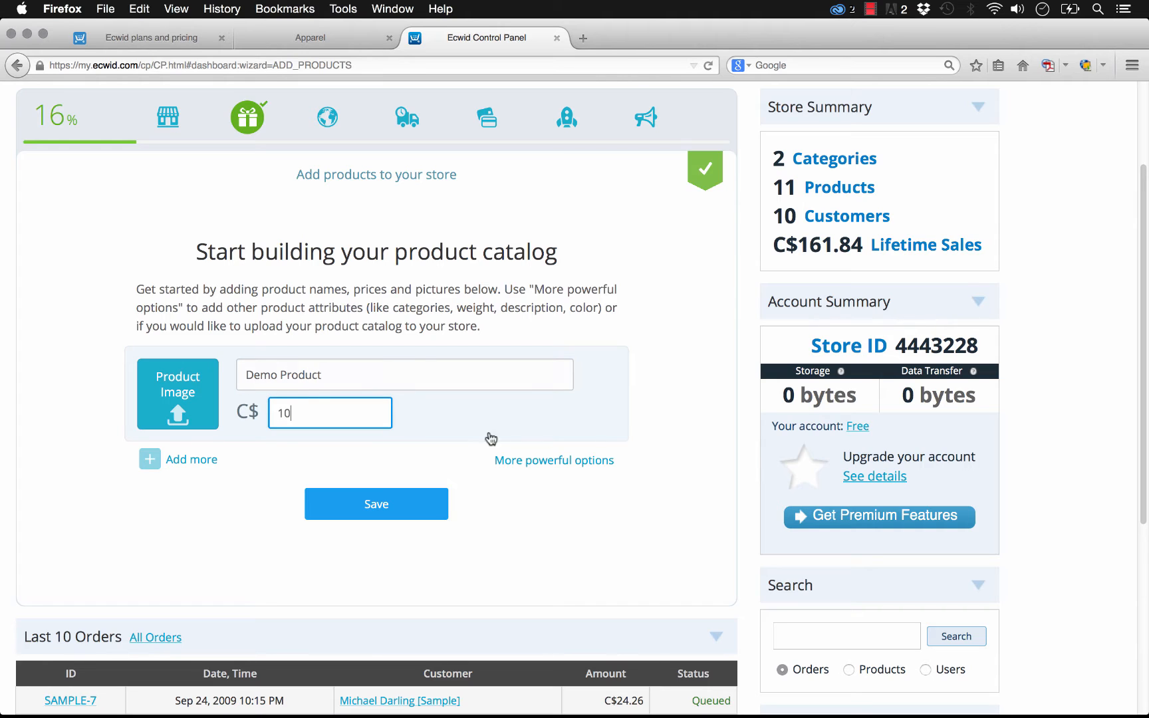
{"action": "left_click", "coordinate": [375, 503]}
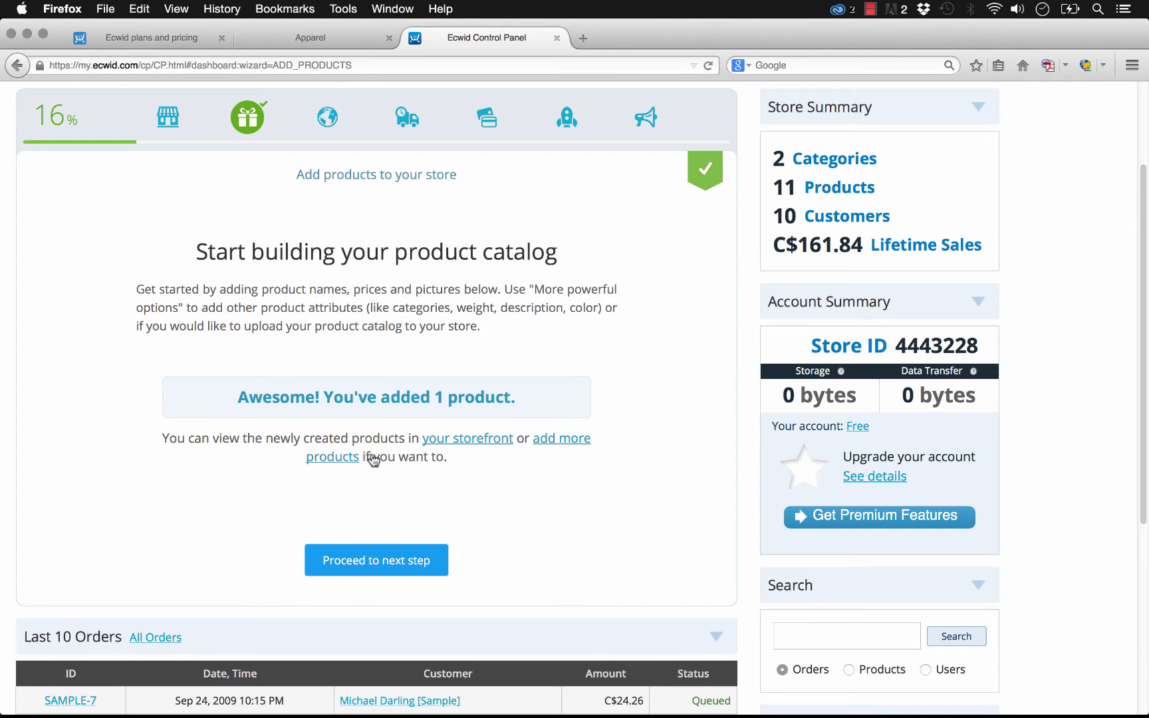
{"action": "left_click", "coordinate": [352, 459]}
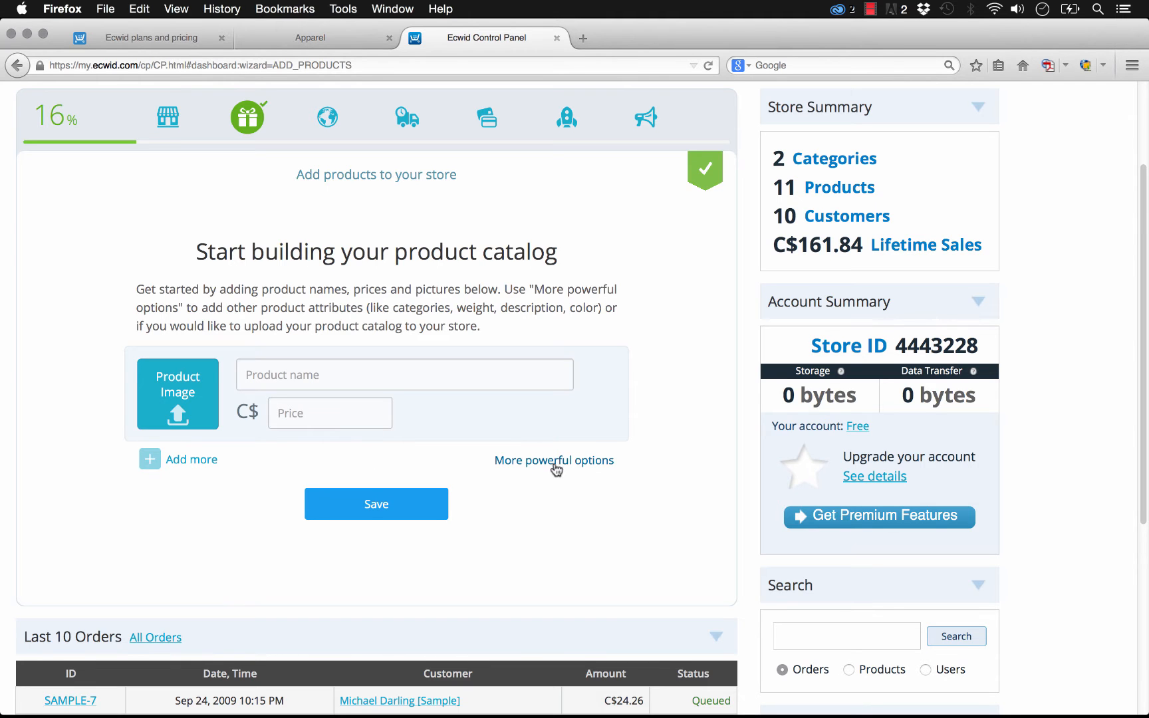
- Open the Sales section and browse the orders list
{"action": "scroll", "coordinate": [466, 266], "scroll_direction": "up", "scroll_amount": 3}
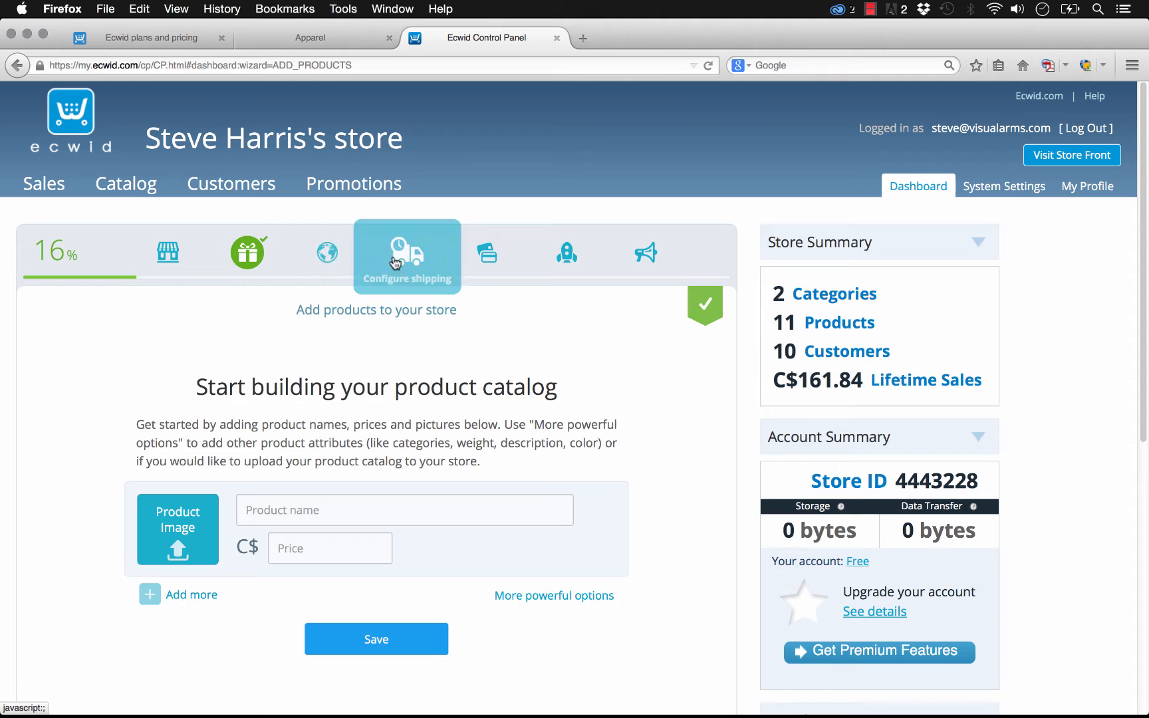
{"action": "left_click", "coordinate": [43, 186]}
{"action": "scroll", "coordinate": [298, 428], "scroll_direction": "down", "scroll_amount": 4}
{"action": "scroll", "coordinate": [356, 436], "scroll_direction": "up", "scroll_amount": 4}
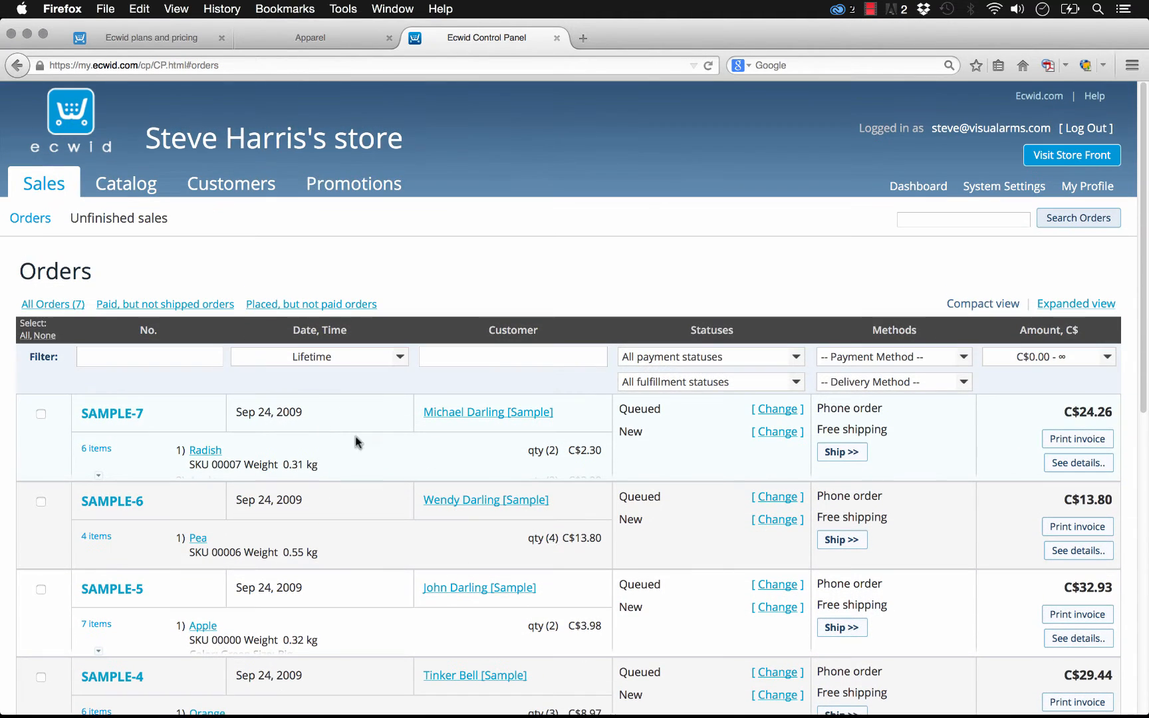
- Open the Catalog products list, open the Apple product and view its Attributes
{"action": "left_click", "coordinate": [124, 186]}
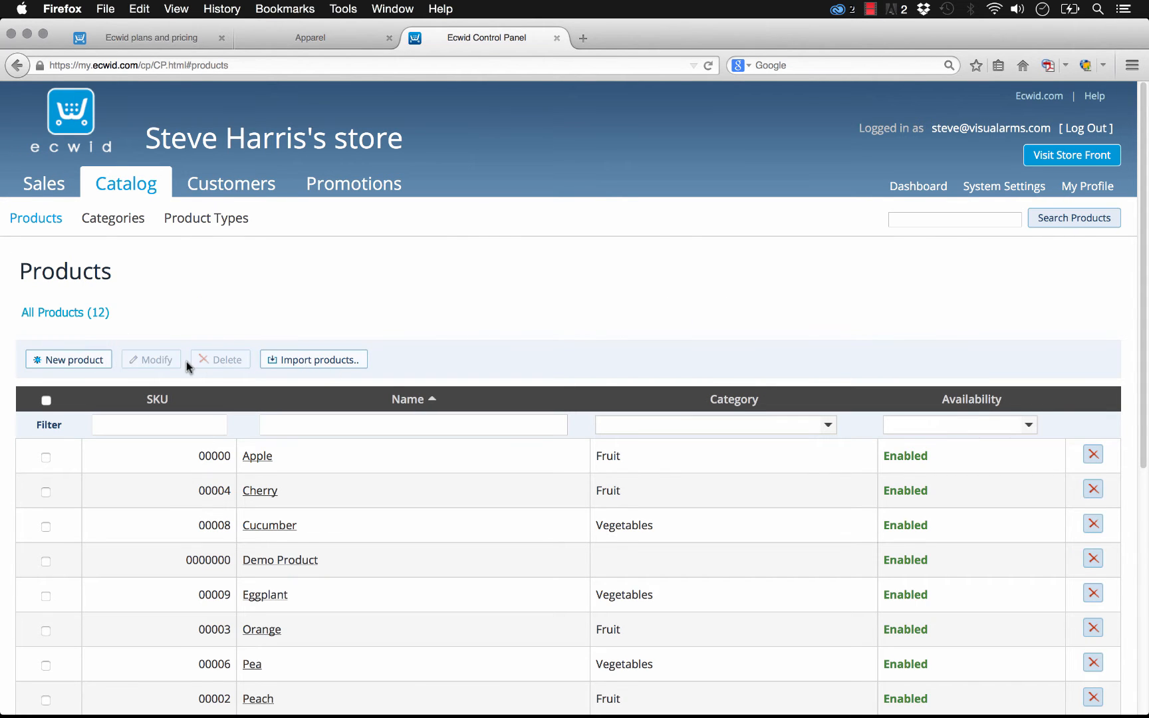
{"action": "left_click", "coordinate": [264, 456]}
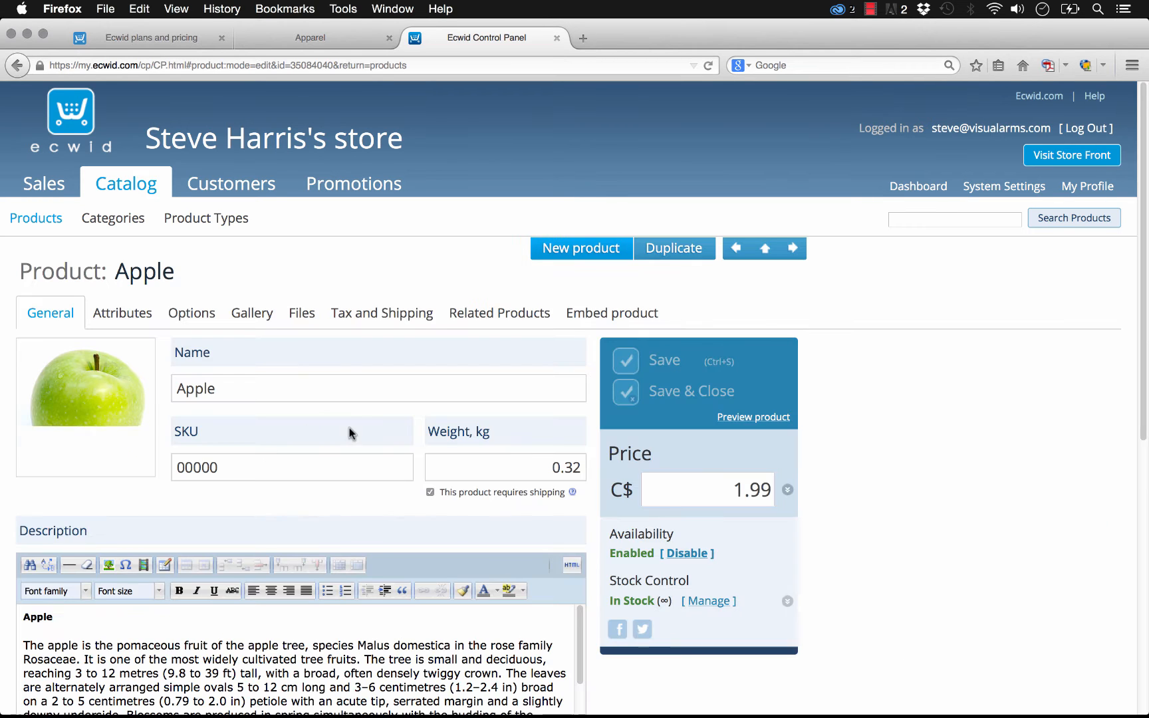
{"action": "scroll", "coordinate": [133, 325], "scroll_direction": "down", "scroll_amount": 3}
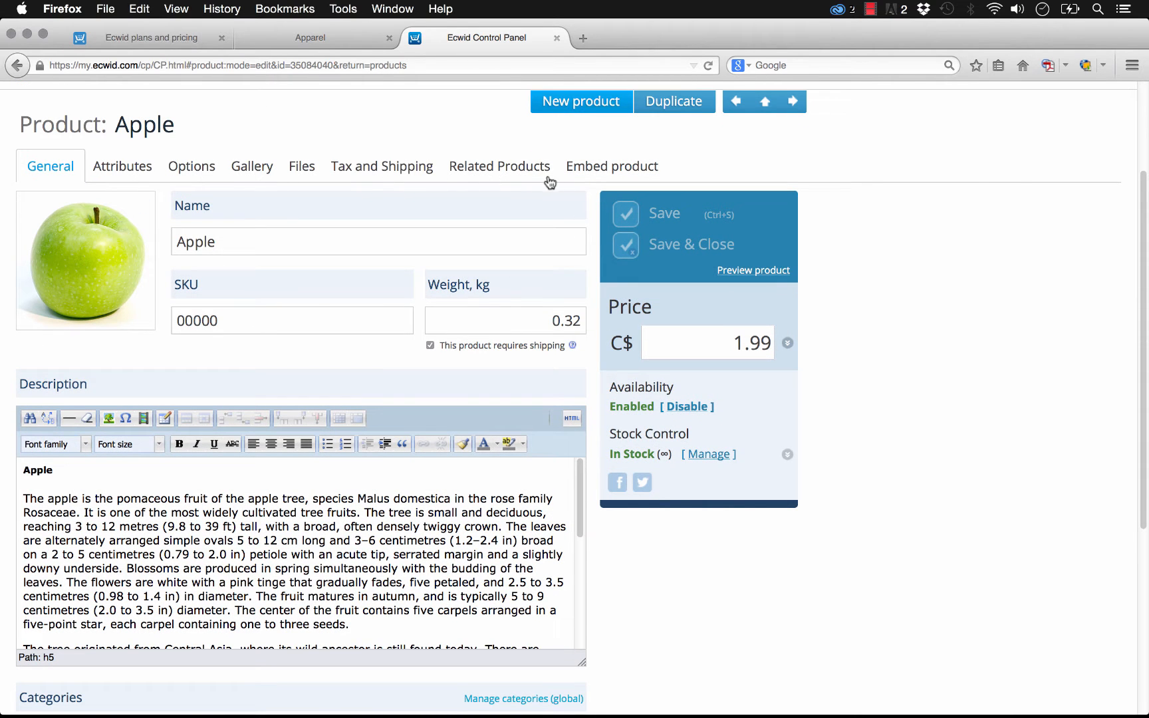
{"action": "left_click", "coordinate": [129, 170]}
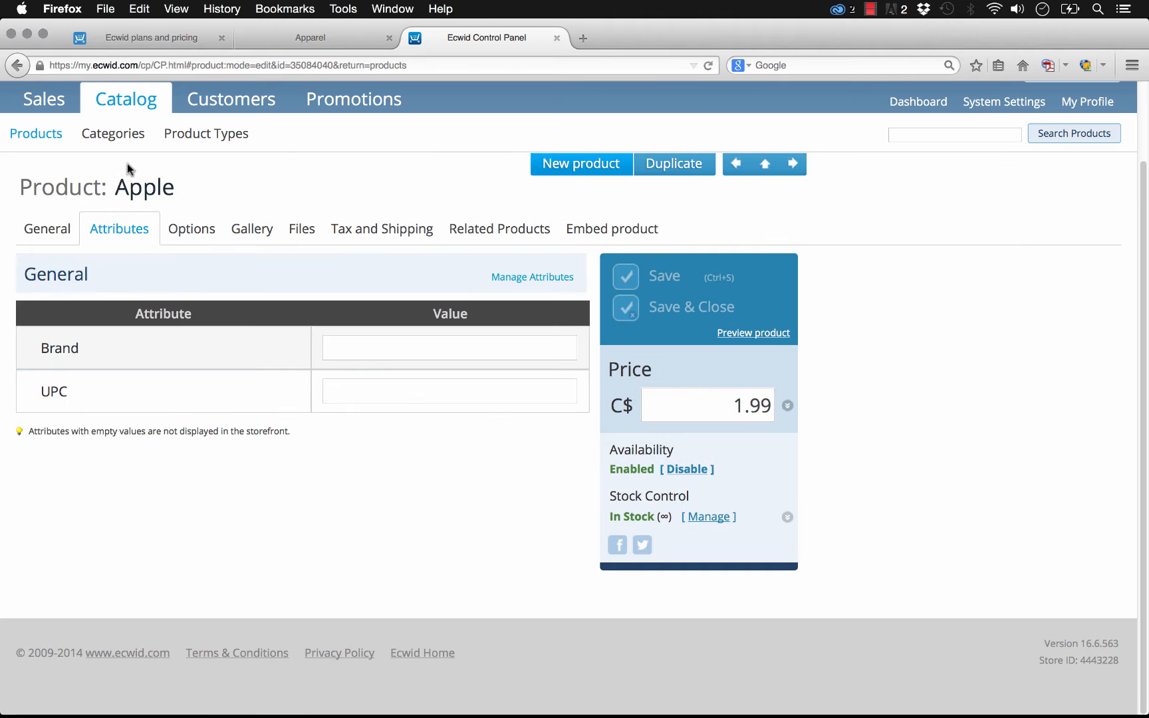
- Browse the Apple product's Options and Gallery sections
{"action": "left_click_drag", "start_coordinate": [38, 353], "coordinate": [78, 351]}
{"action": "left_click", "coordinate": [81, 353]}
{"action": "left_click", "coordinate": [188, 237]}
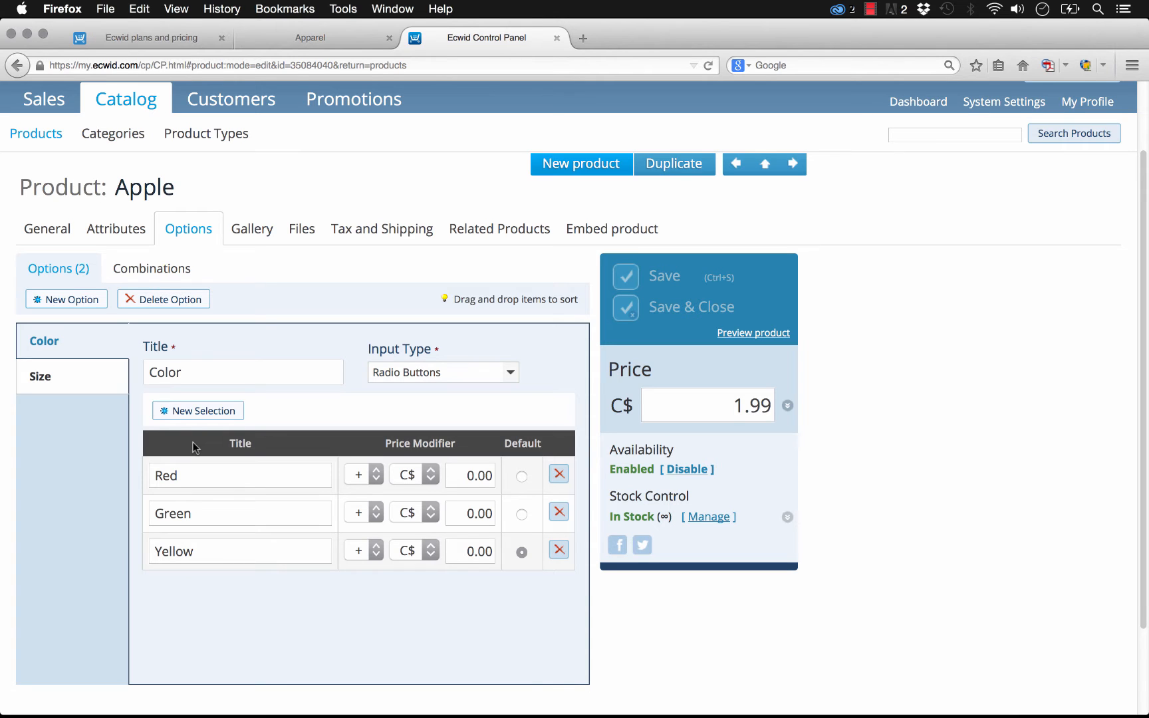
{"action": "left_click", "coordinate": [256, 231]}
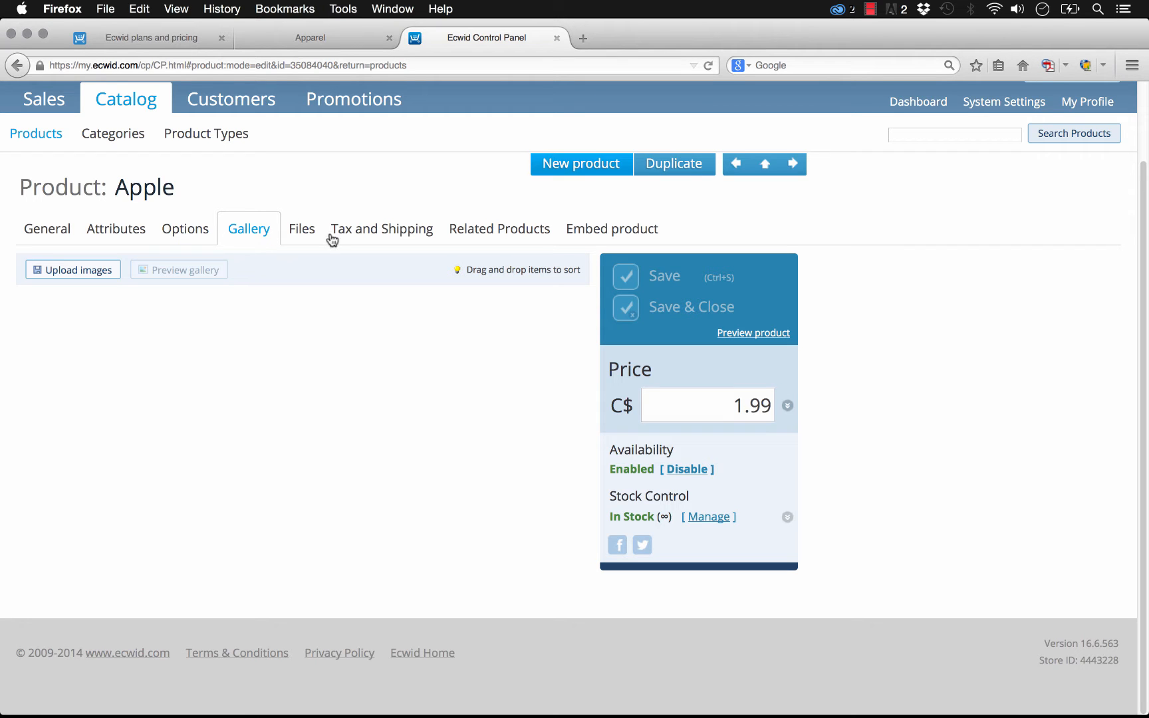
- Open the Catalog Categories page and look over the new root category form
{"action": "scroll", "coordinate": [226, 227], "scroll_direction": "up", "scroll_amount": 2}
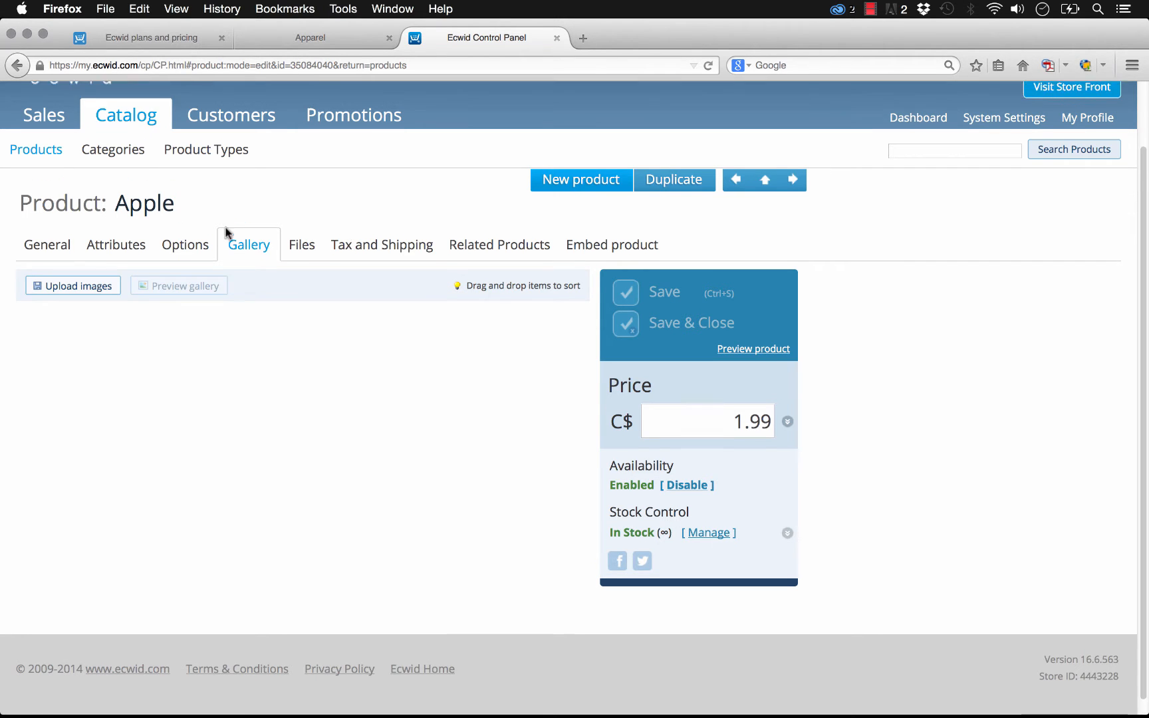
{"action": "left_click", "coordinate": [134, 180]}
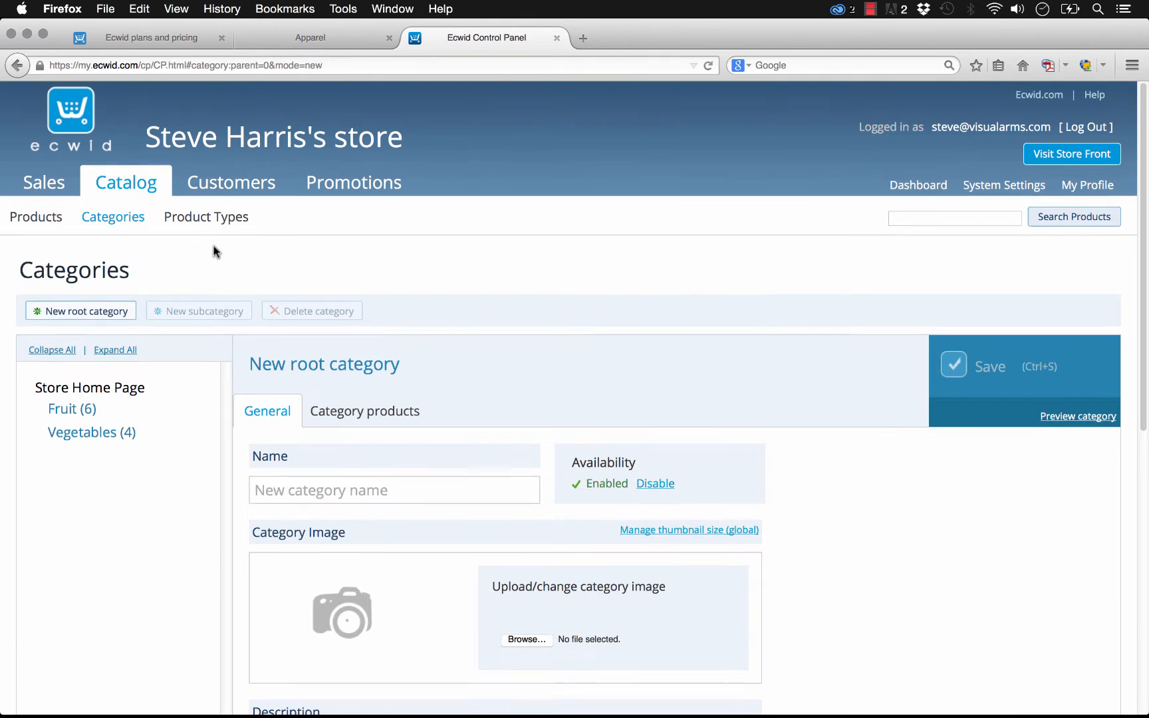
{"action": "scroll", "coordinate": [213, 246], "scroll_direction": "down", "scroll_amount": 1}
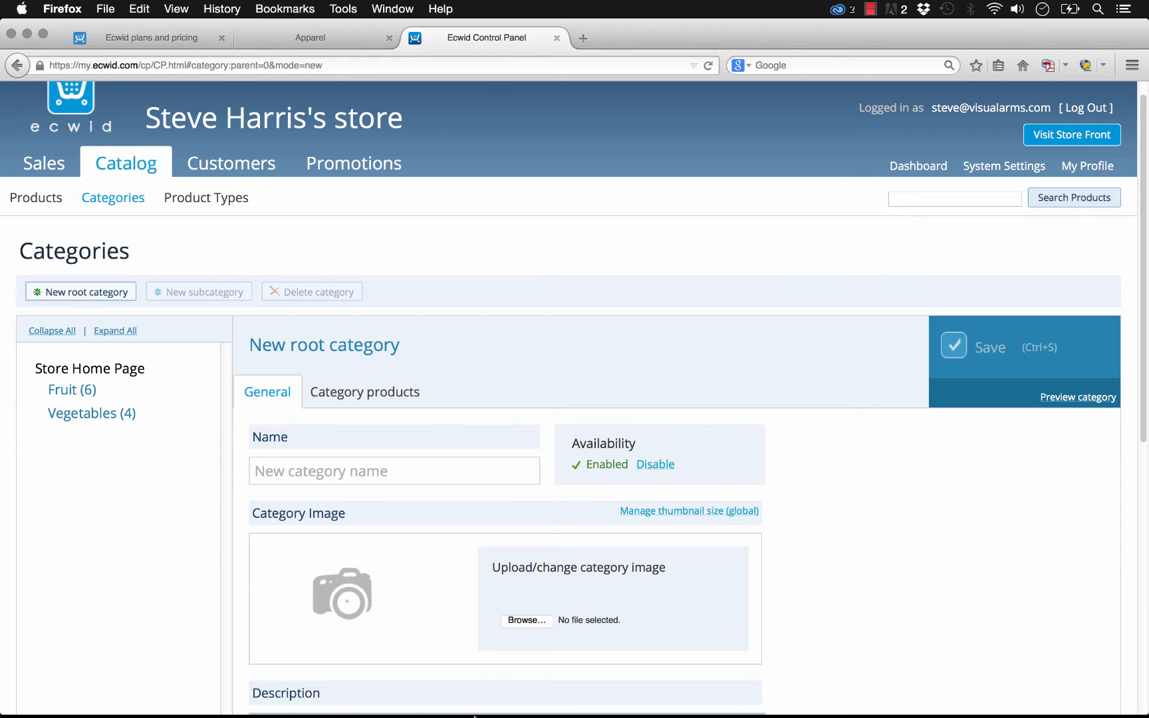
- Switch to Adobe Muse, select the Ecwid Category Tabs widget and preview the page in the browser
{"action": "mouse_move", "coordinate": [476, 711]}
{"action": "left_click", "coordinate": [518, 709]}
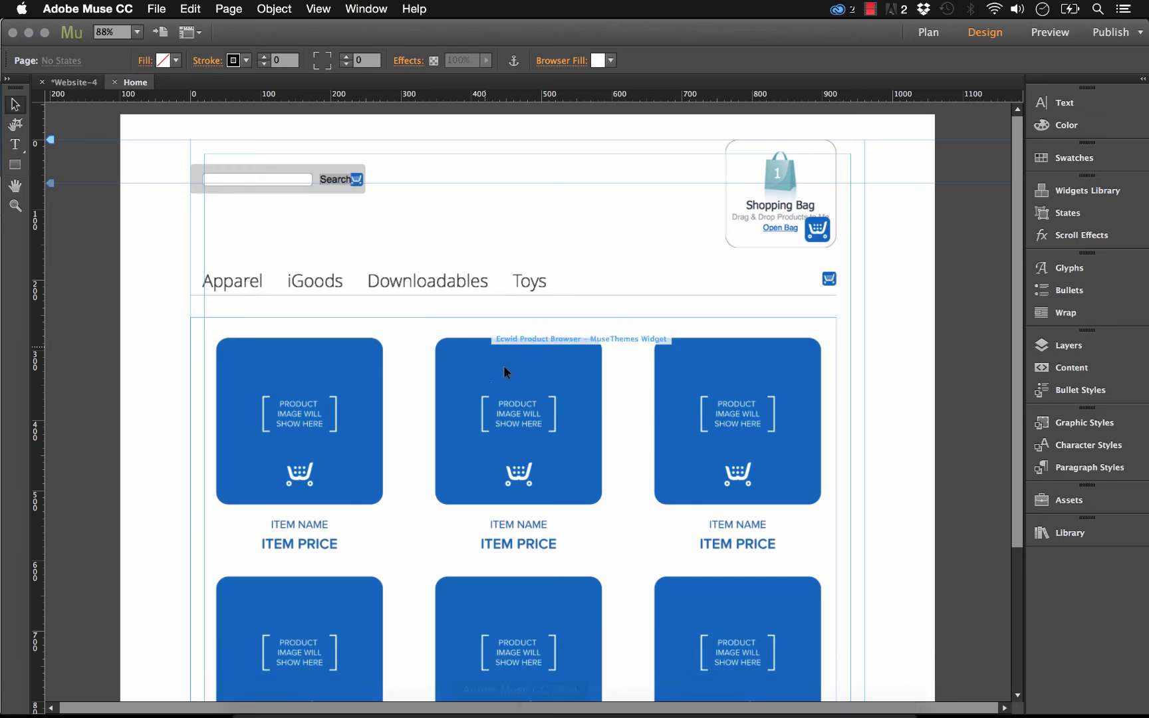
{"action": "left_click", "coordinate": [333, 281]}
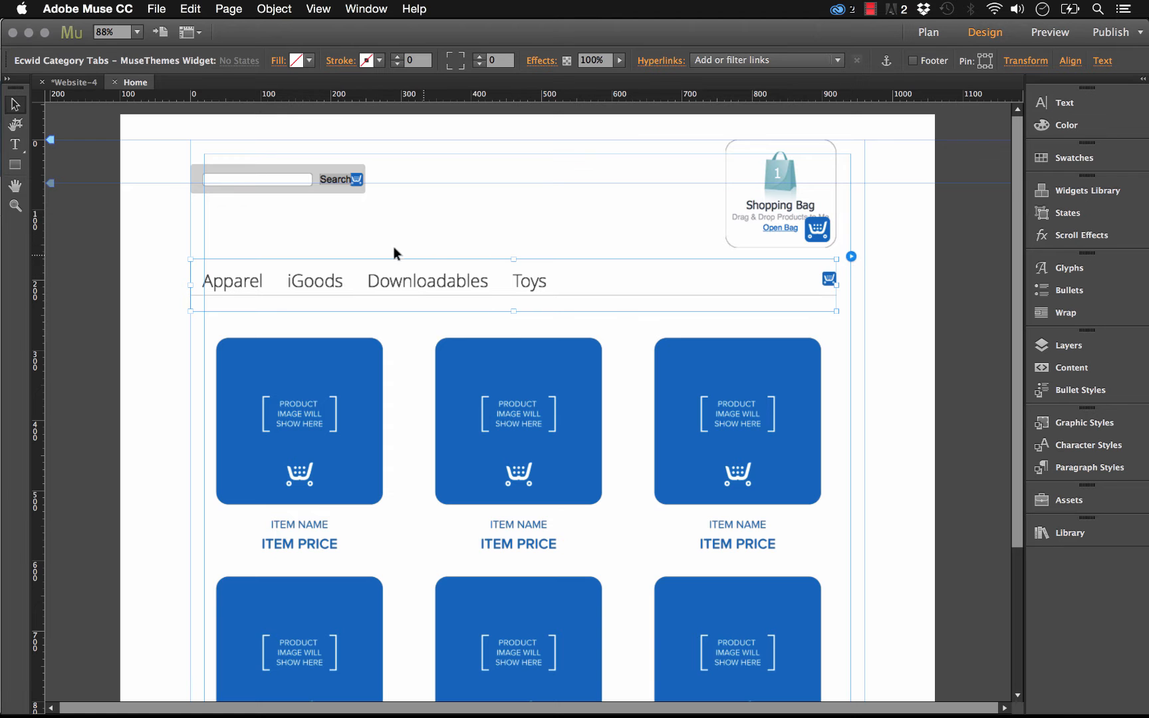
{"action": "left_click", "coordinate": [423, 253]}
{"action": "left_click", "coordinate": [157, 9]}
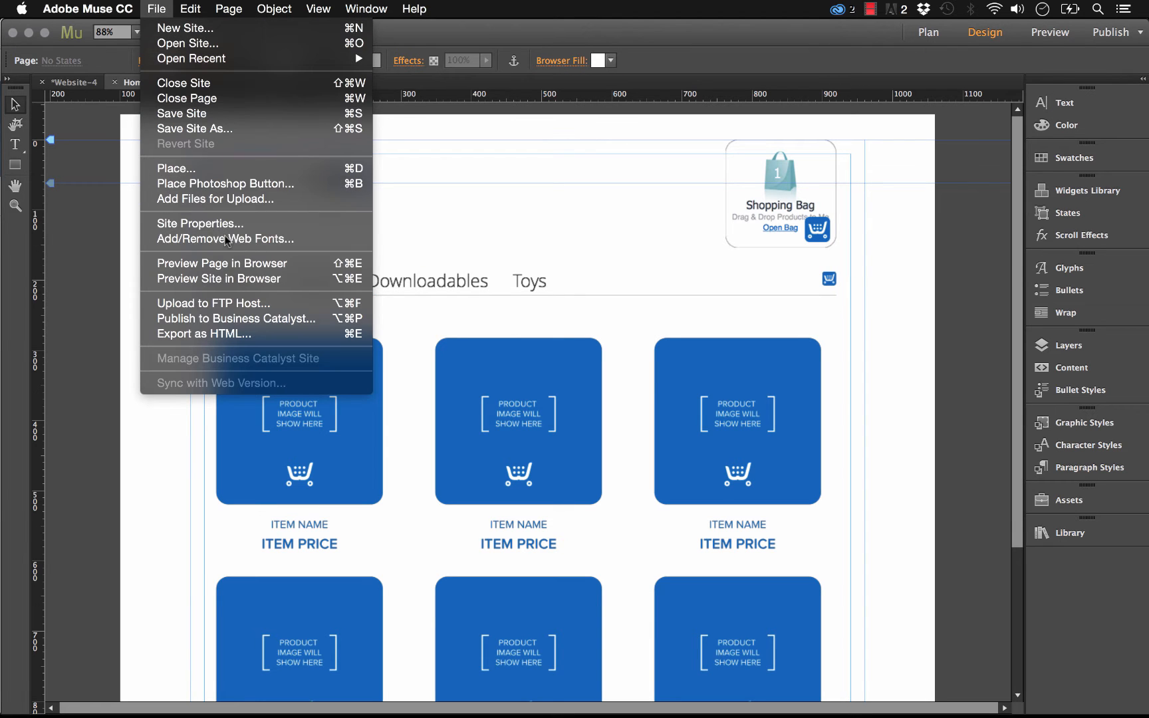
{"action": "left_click", "coordinate": [232, 260]}
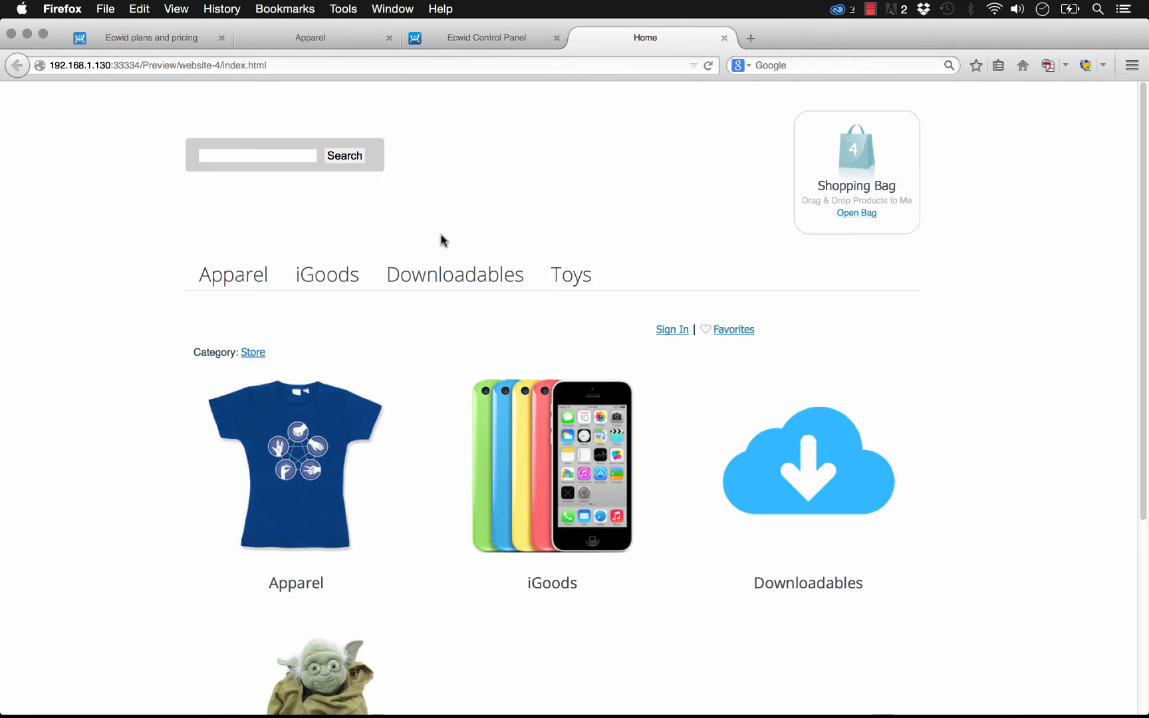
- Browse the iGoods, Apparel and Toys category tabs in the browser preview
{"action": "left_click", "coordinate": [440, 274]}
{"action": "left_click", "coordinate": [343, 279]}
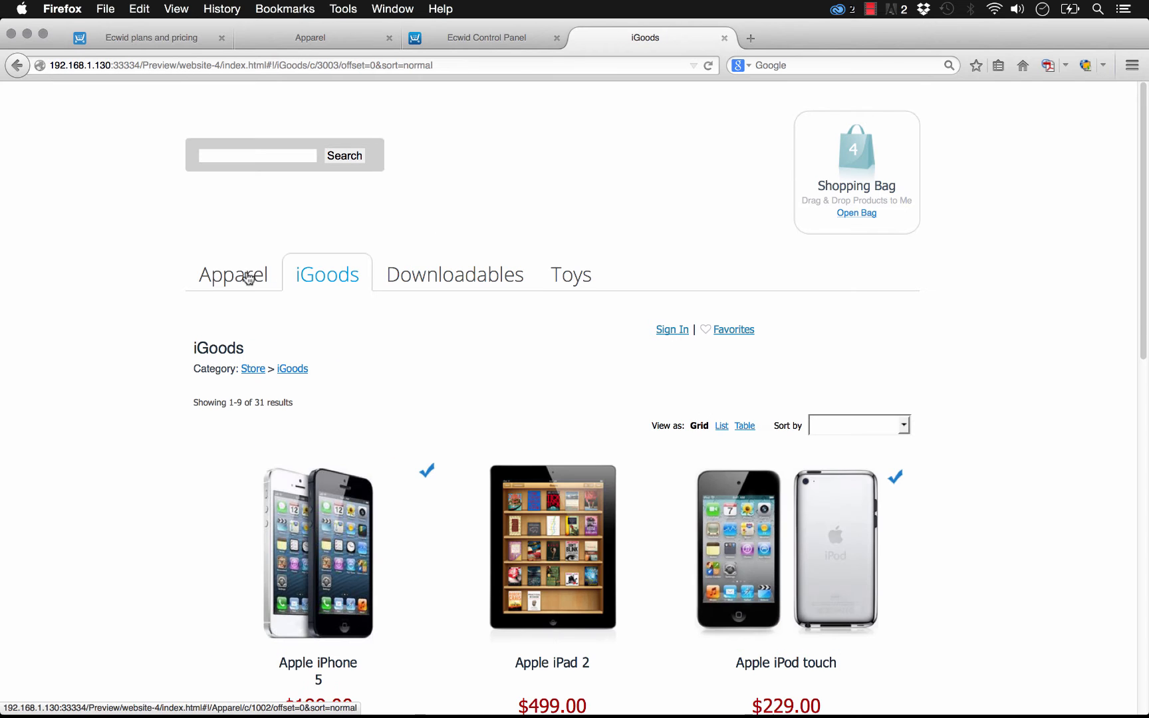
{"action": "left_click", "coordinate": [273, 278]}
{"action": "left_click", "coordinate": [569, 279]}
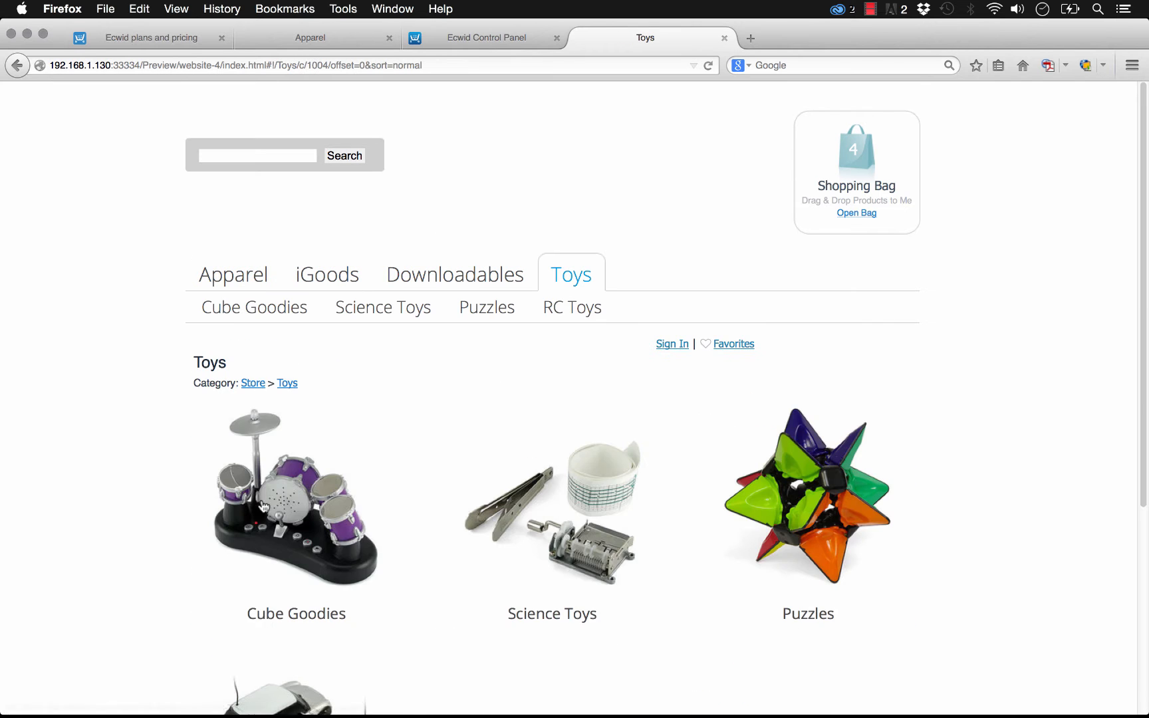
{"action": "scroll", "coordinate": [294, 487], "scroll_direction": "down", "scroll_amount": 1}
{"action": "scroll", "coordinate": [295, 488], "scroll_direction": "down", "scroll_amount": 1}
{"action": "mouse_move", "coordinate": [318, 713]}
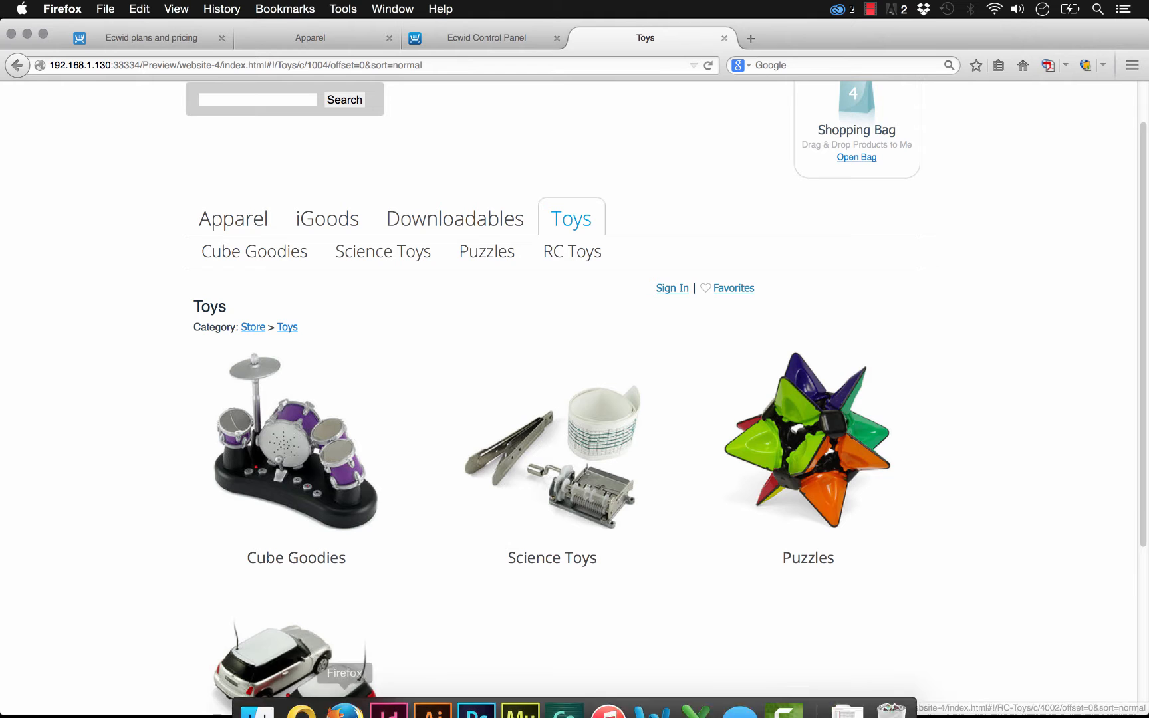
{"action": "scroll", "coordinate": [569, 251], "scroll_direction": "up", "scroll_amount": 2}
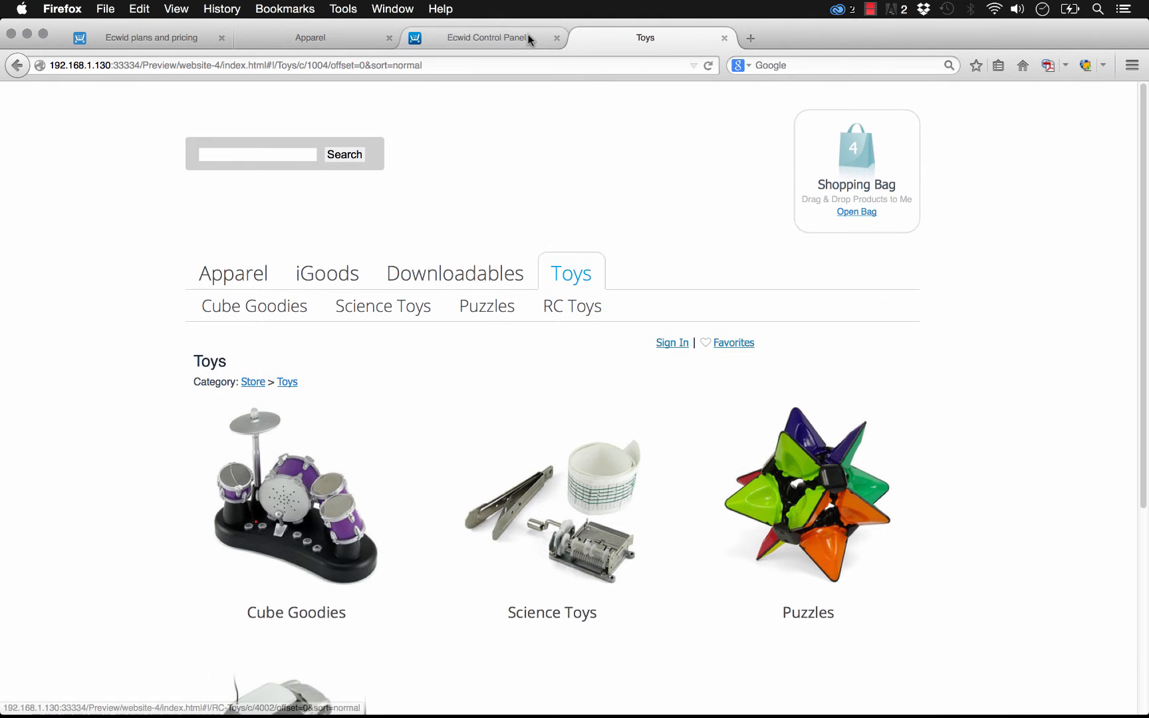
- Return to the Ecwid Control Panel tab and browse the Customers list
{"action": "left_click", "coordinate": [526, 38]}
{"action": "scroll", "coordinate": [595, 251], "scroll_direction": "up", "scroll_amount": 1}
{"action": "left_click", "coordinate": [229, 191]}
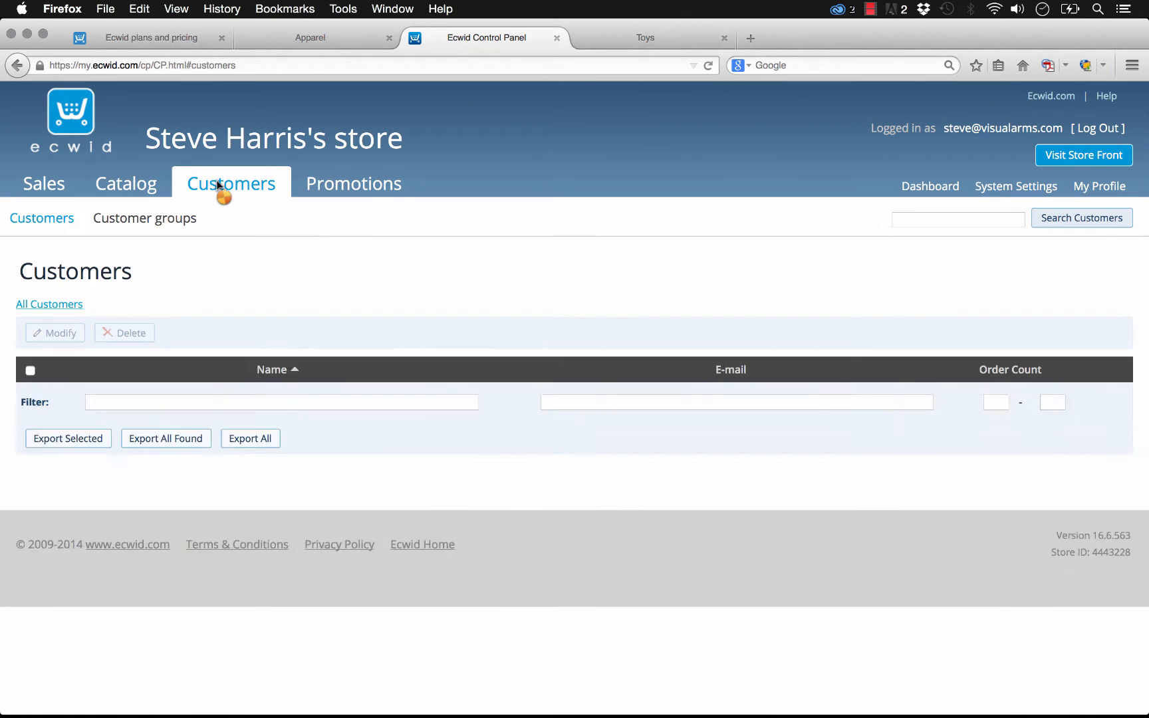
{"action": "scroll", "coordinate": [282, 383], "scroll_direction": "down", "scroll_amount": 6}
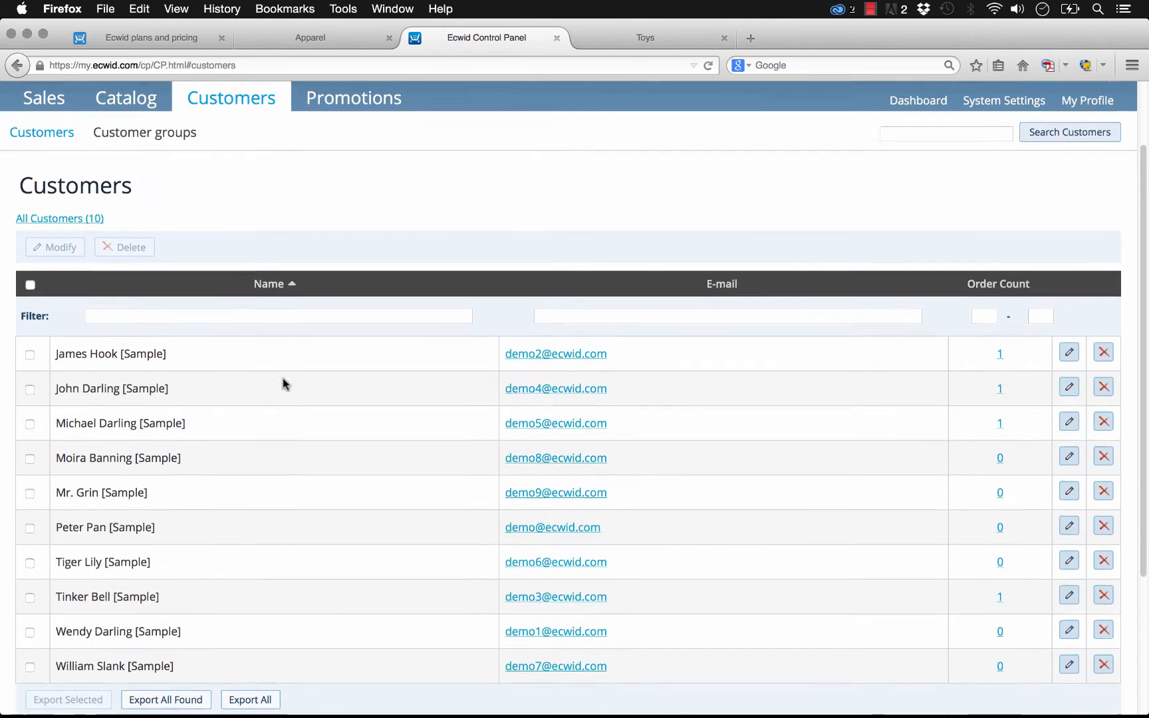
{"action": "scroll", "coordinate": [328, 525], "scroll_direction": "up", "scroll_amount": 6}
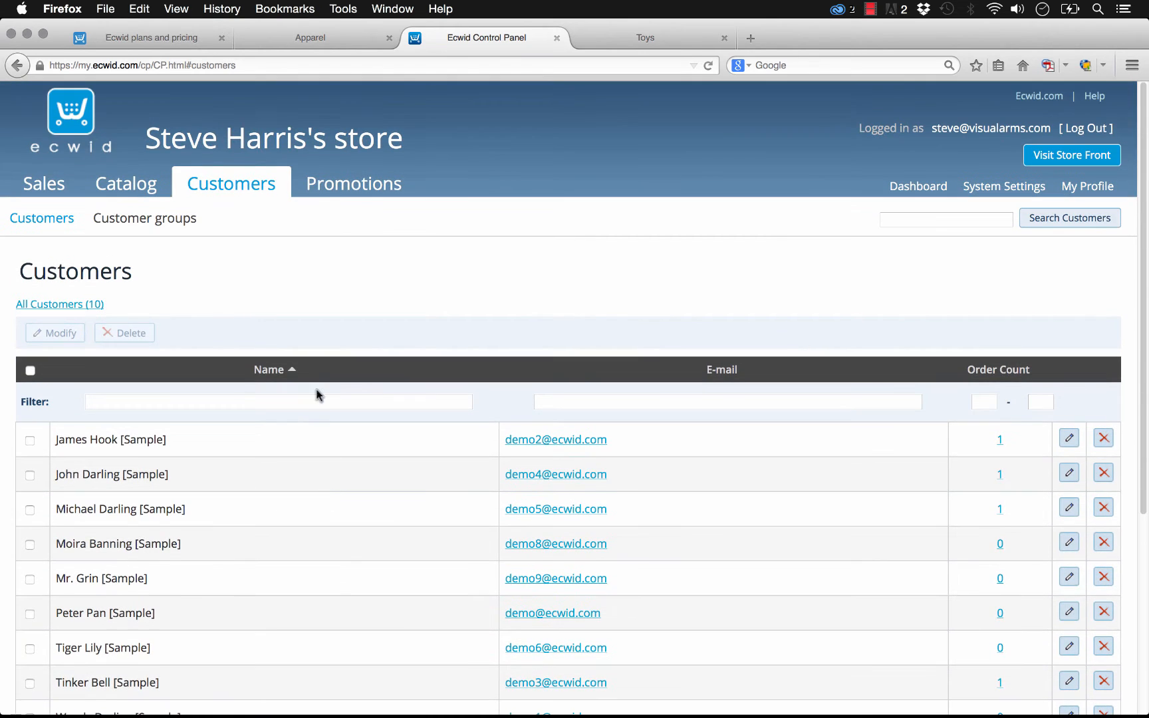
- Open Promotions, dismiss the upgrade notice and return to Customers
{"action": "left_click", "coordinate": [344, 190]}
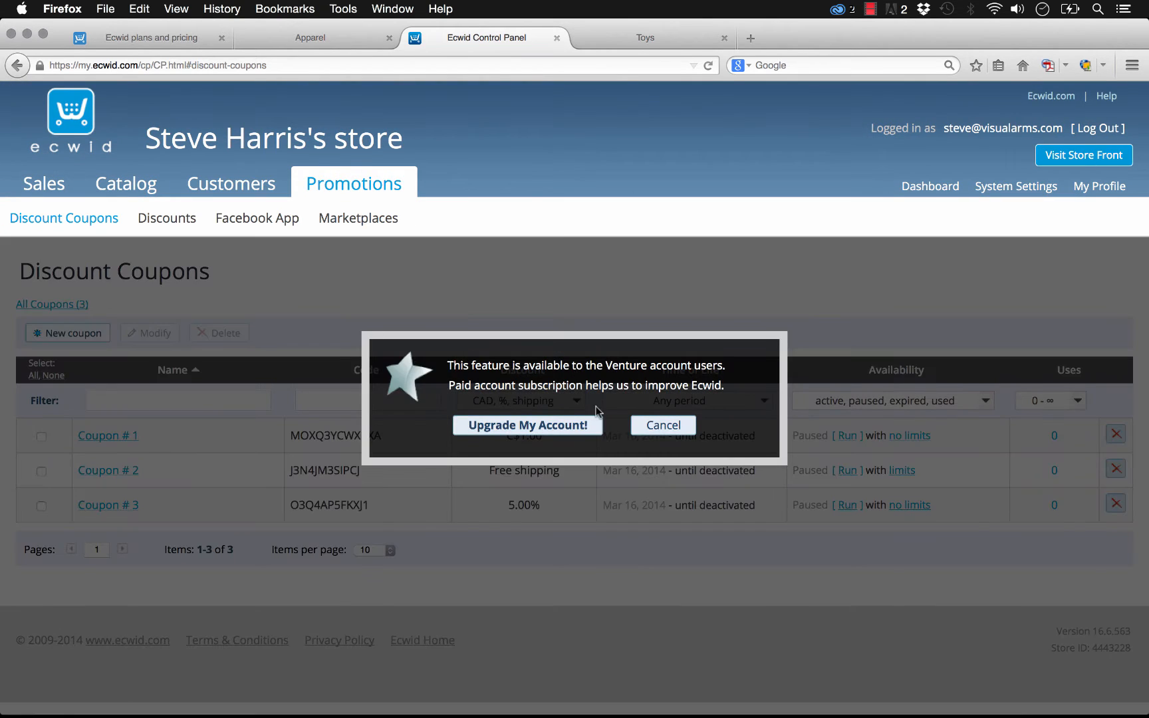
{"action": "left_click", "coordinate": [665, 425]}
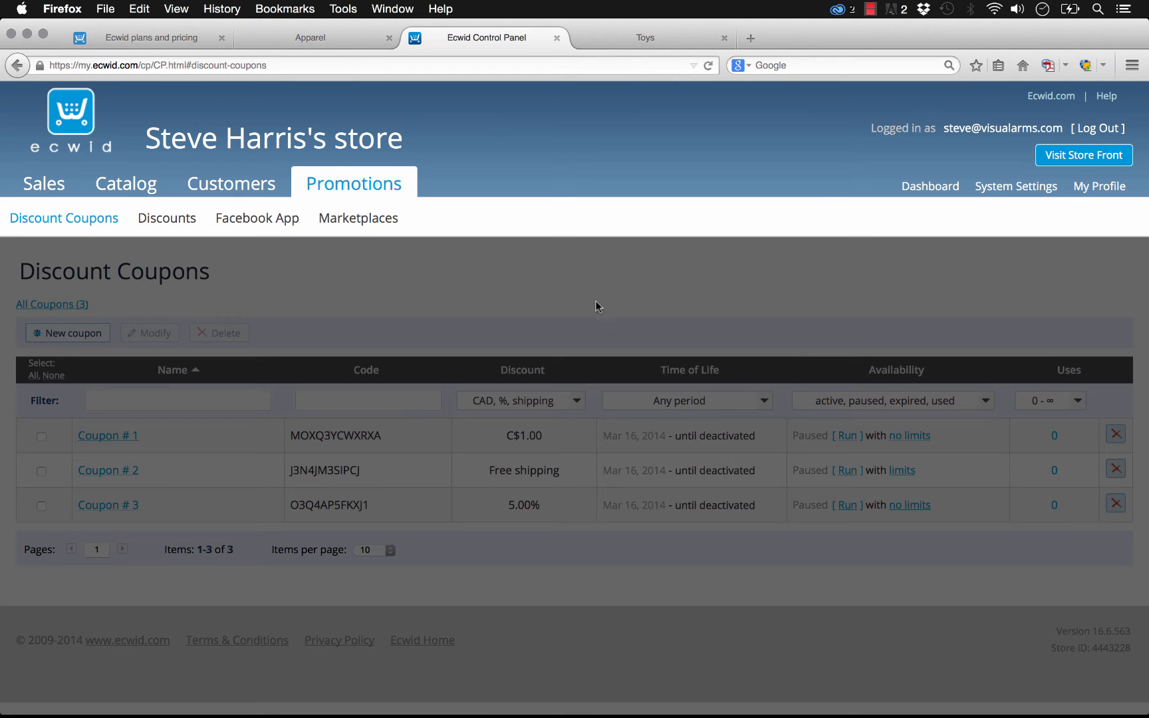
{"action": "left_click", "coordinate": [239, 188]}
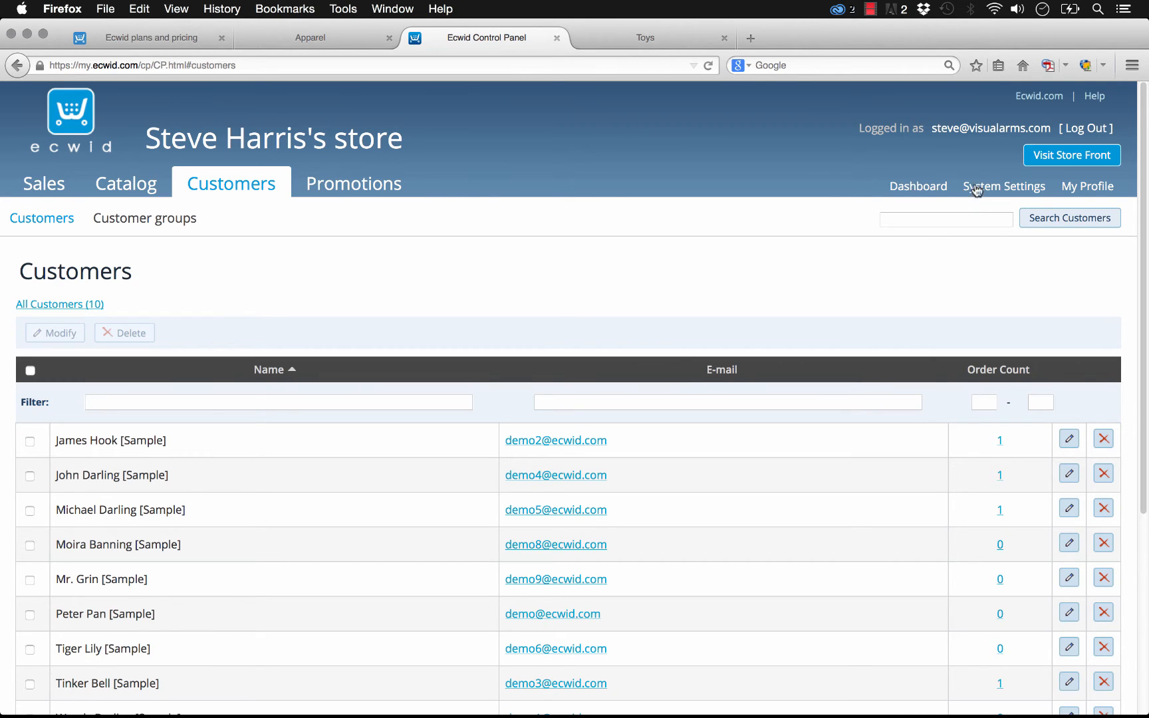
- Open System Settings and scroll through the general Store Profile settings
{"action": "left_click", "coordinate": [1002, 189]}
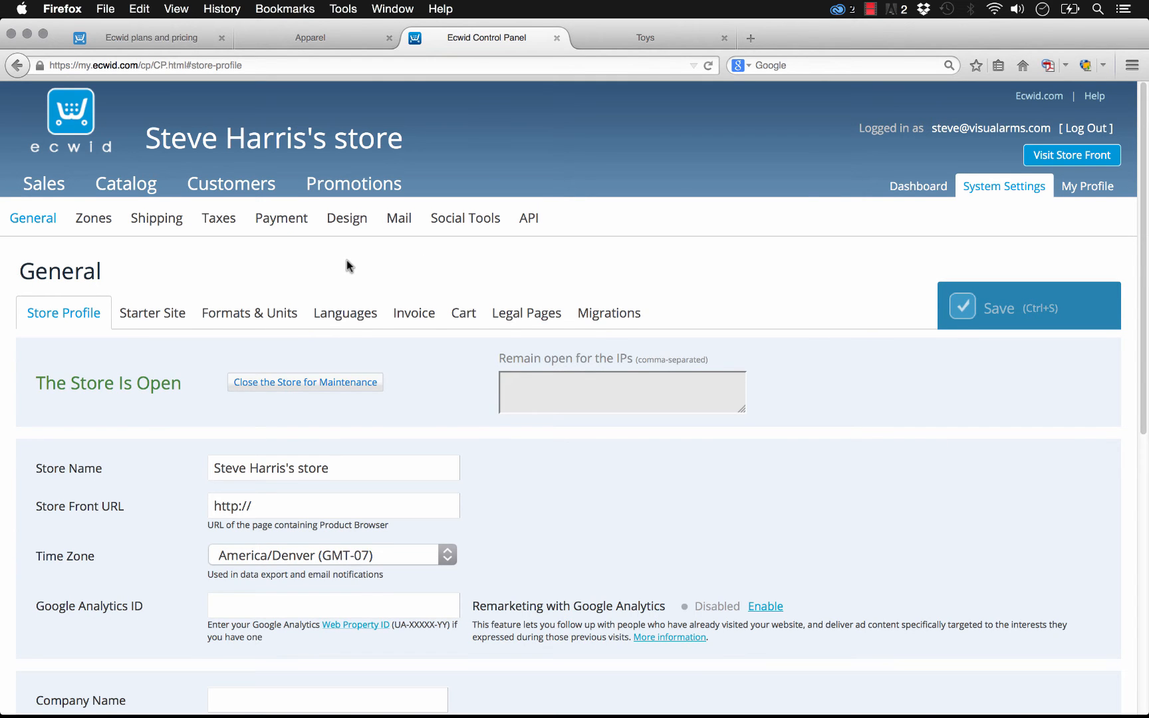
{"action": "scroll", "coordinate": [195, 308], "scroll_direction": "down", "scroll_amount": 5}
{"action": "scroll", "coordinate": [111, 425], "scroll_direction": "down", "scroll_amount": 4}
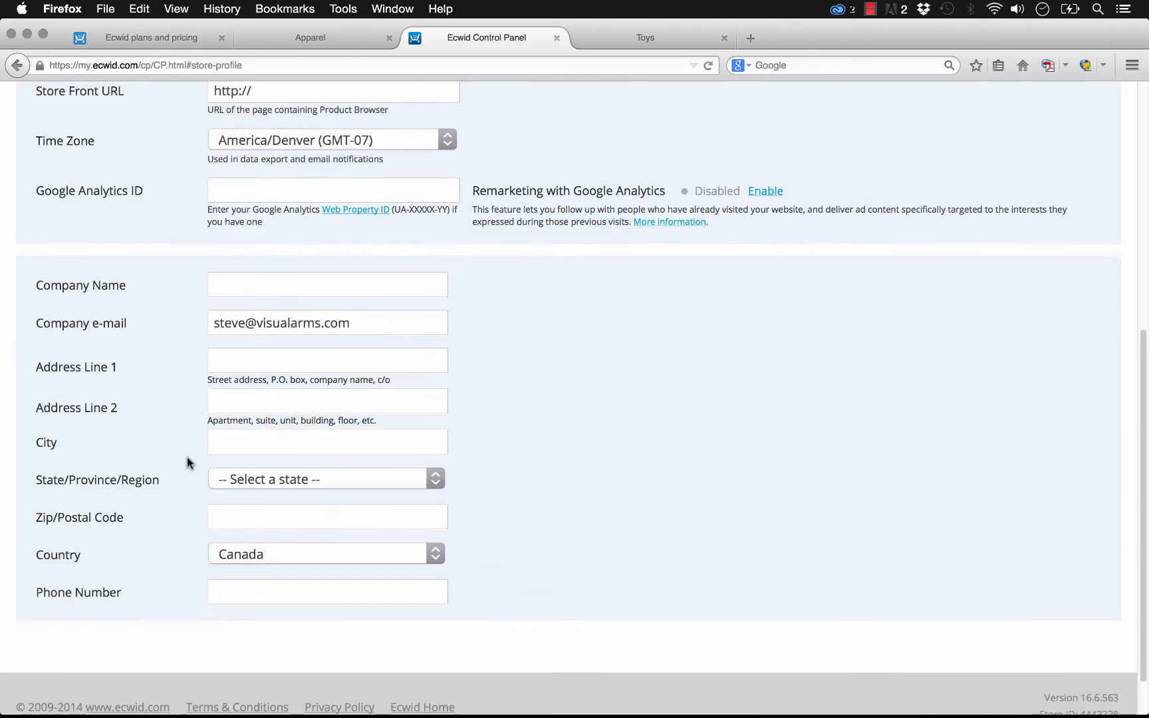
{"action": "scroll", "coordinate": [187, 457], "scroll_direction": "up", "scroll_amount": 7}
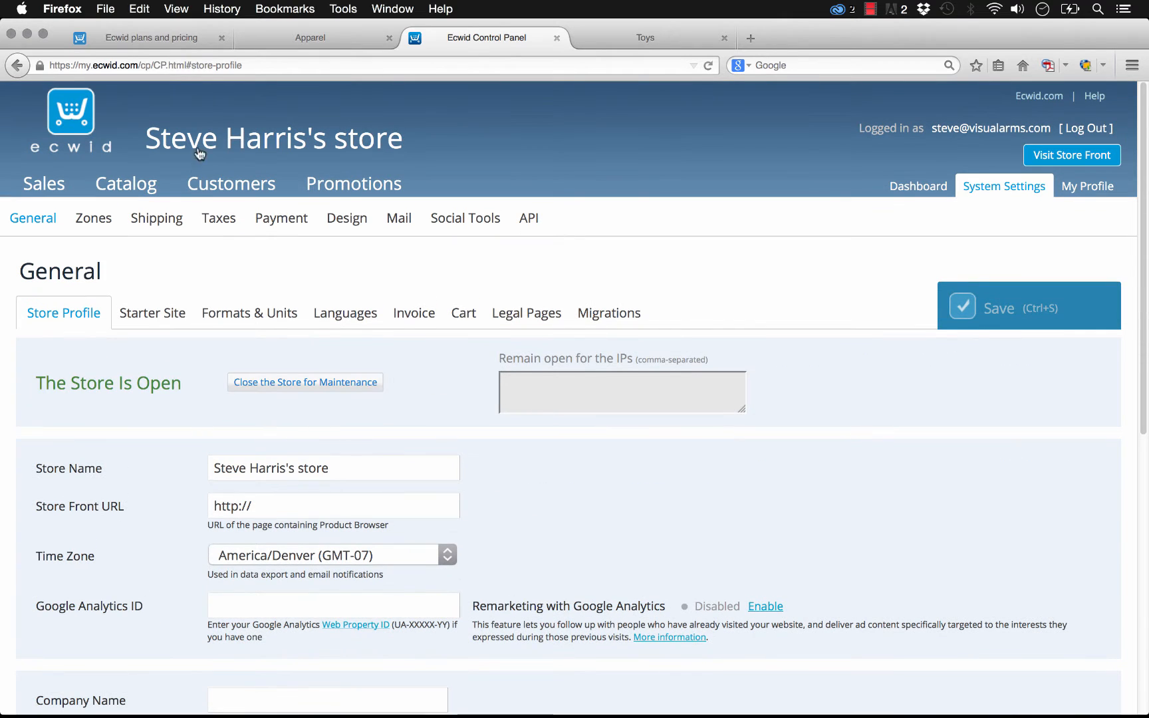
- Open Formats & Units and browse the currency list without changing it
{"action": "left_click", "coordinate": [274, 314]}
{"action": "left_click", "coordinate": [311, 436]}
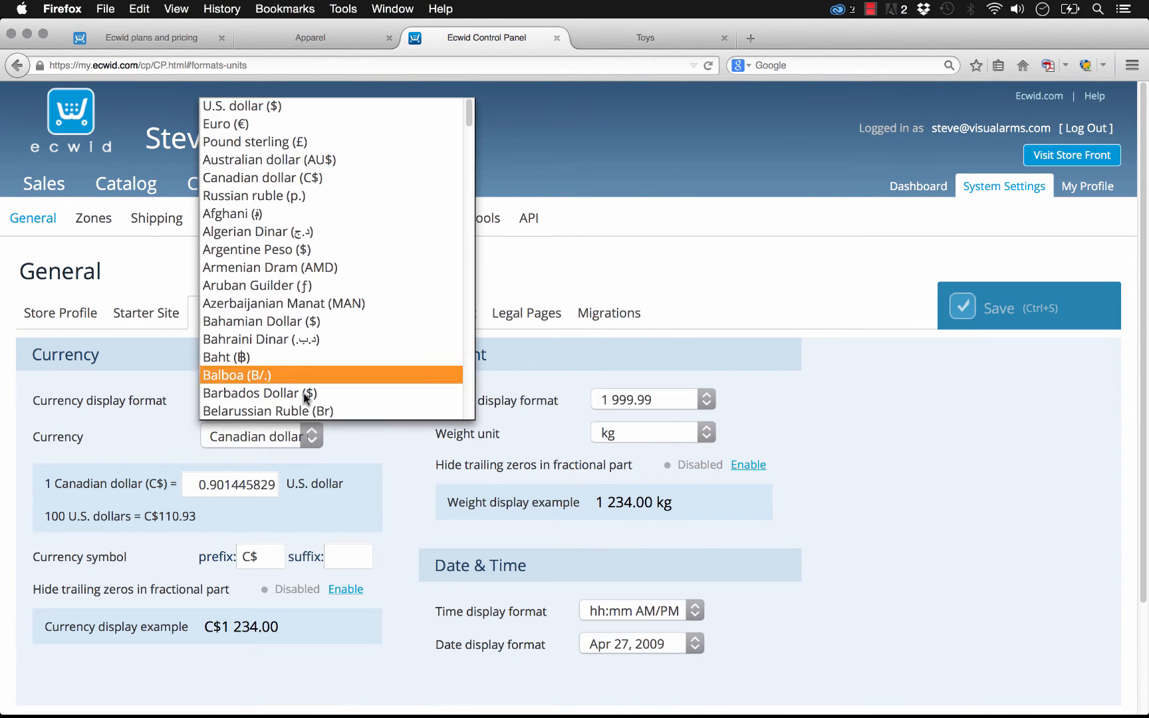
{"action": "scroll", "coordinate": [303, 393], "scroll_direction": "down", "scroll_amount": 2}
{"action": "scroll", "coordinate": [290, 311], "scroll_direction": "up", "scroll_amount": 2}
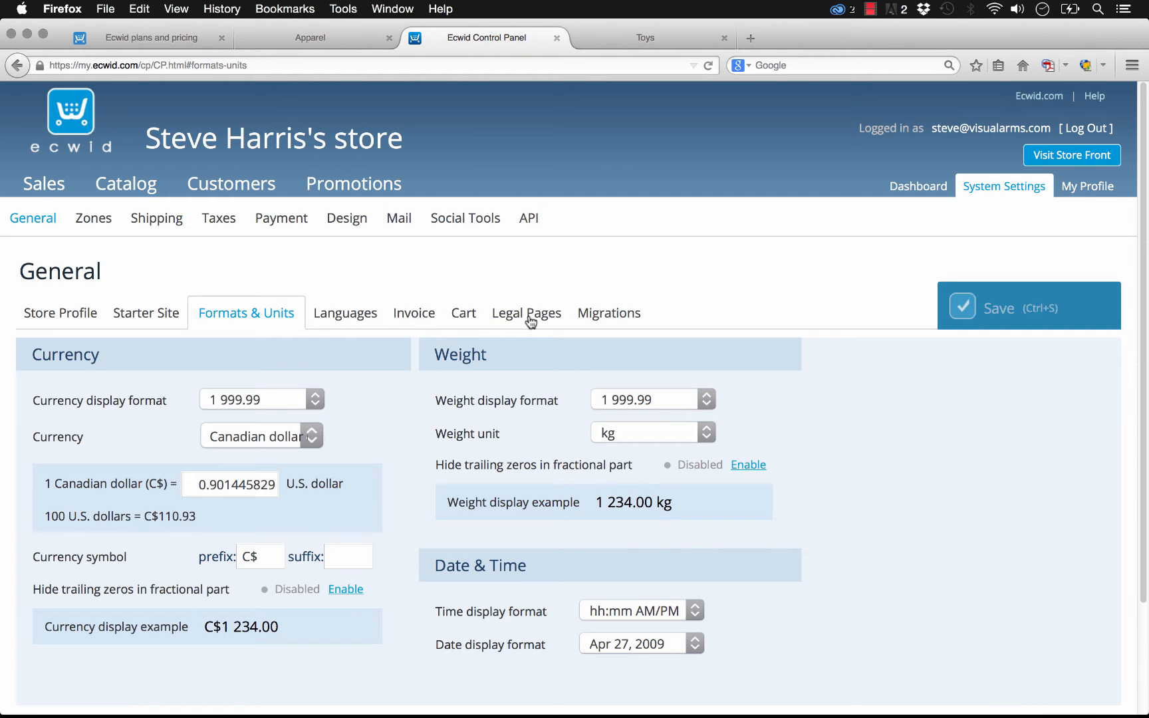
- Review the Cart settings, then open the Payment methods page
{"action": "left_click", "coordinate": [466, 322]}
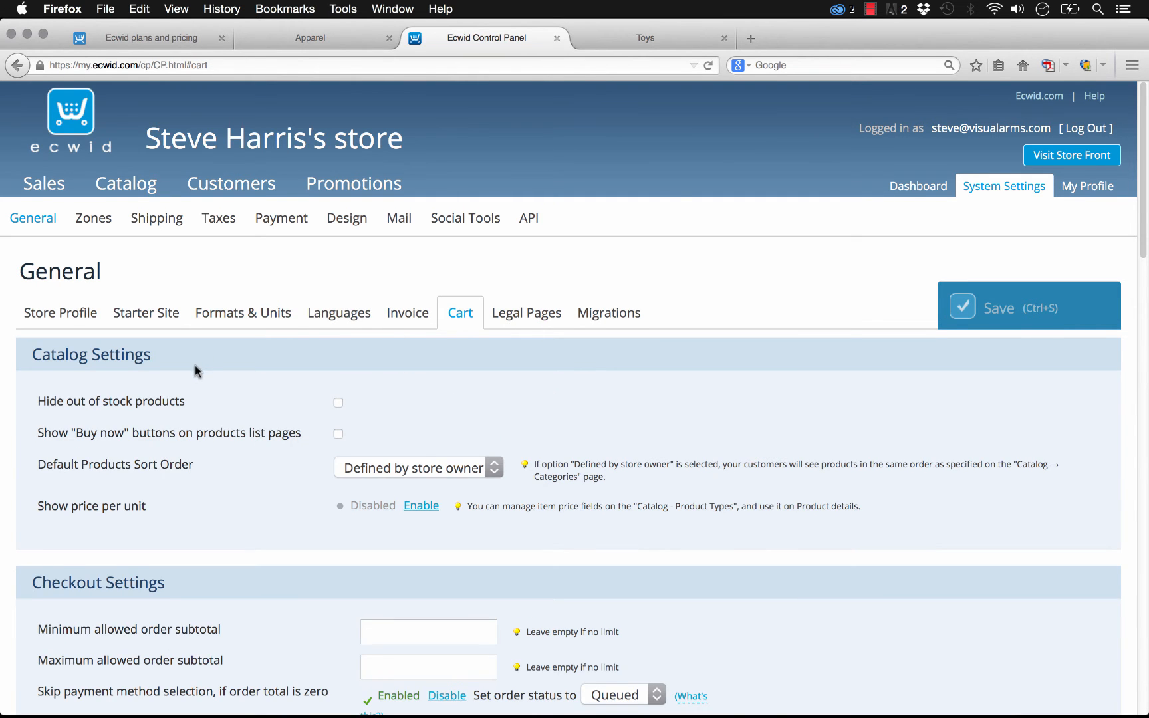
{"action": "scroll", "coordinate": [128, 375], "scroll_direction": "down", "scroll_amount": 5}
{"action": "scroll", "coordinate": [282, 402], "scroll_direction": "up", "scroll_amount": 5}
{"action": "left_click", "coordinate": [279, 219]}
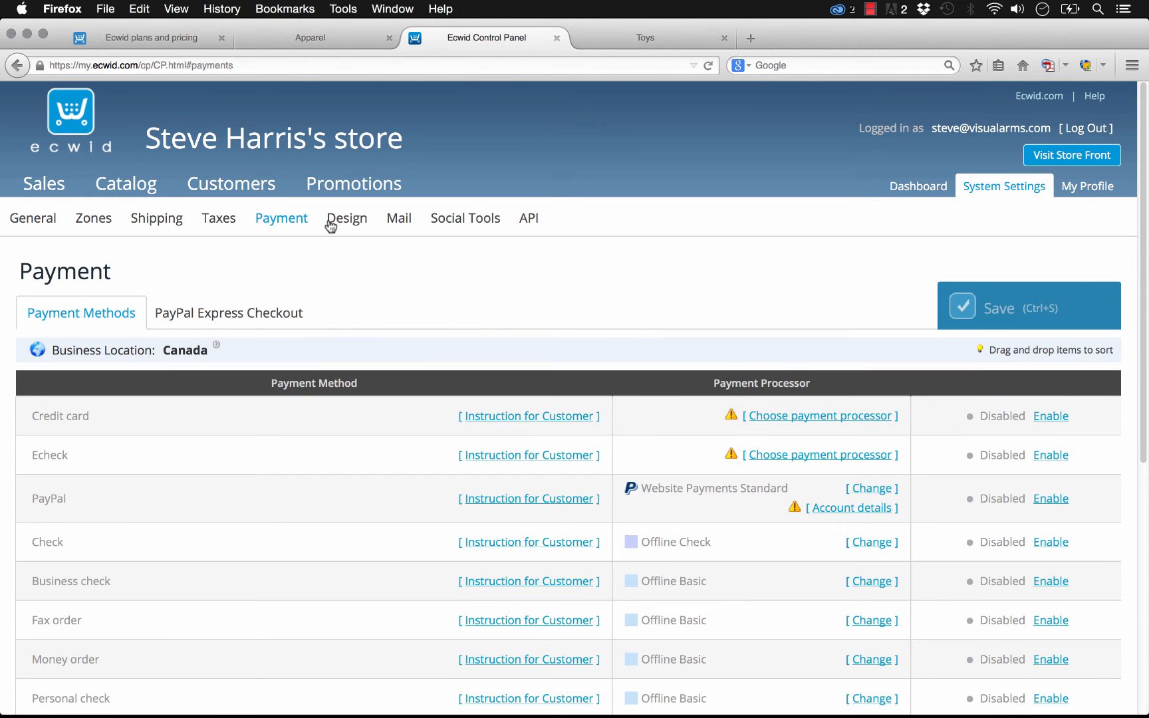
- Open the Design settings and examine the custom CSS themes
{"action": "left_click", "coordinate": [350, 222]}
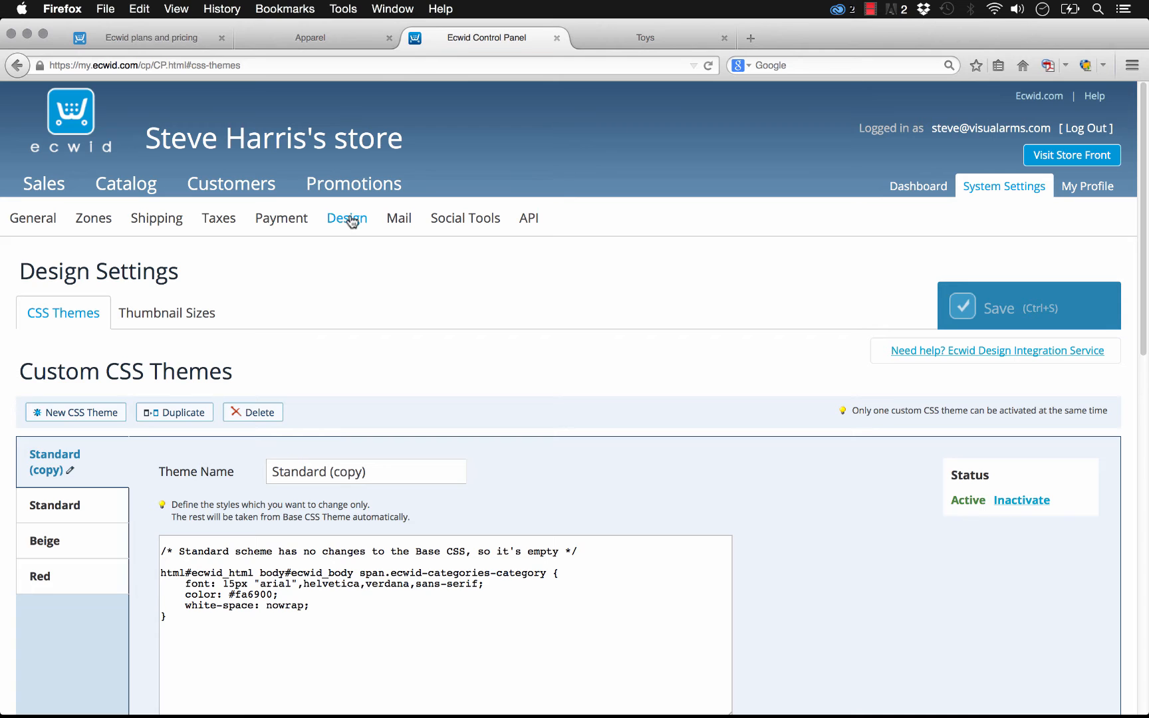
{"action": "scroll", "coordinate": [272, 308], "scroll_direction": "down", "scroll_amount": 2}
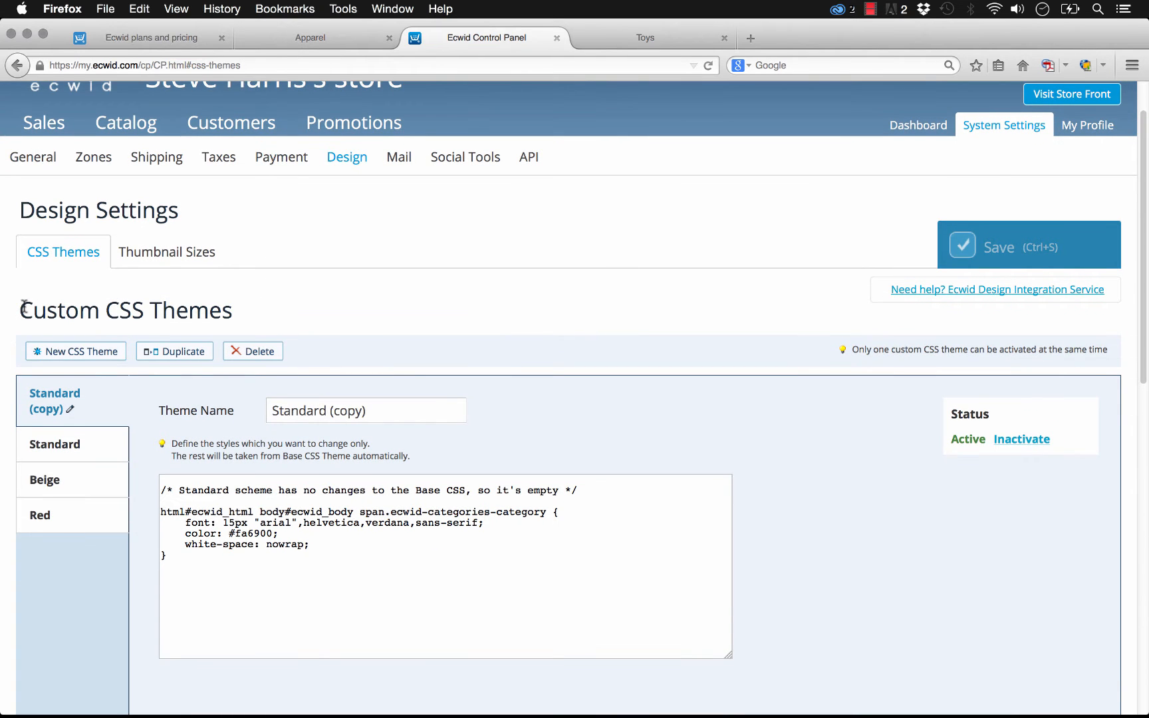
{"action": "left_click_drag", "start_coordinate": [21, 306], "coordinate": [261, 318]}
{"action": "left_click", "coordinate": [260, 318]}
{"action": "scroll", "coordinate": [301, 206], "scroll_direction": "up", "scroll_amount": 3}
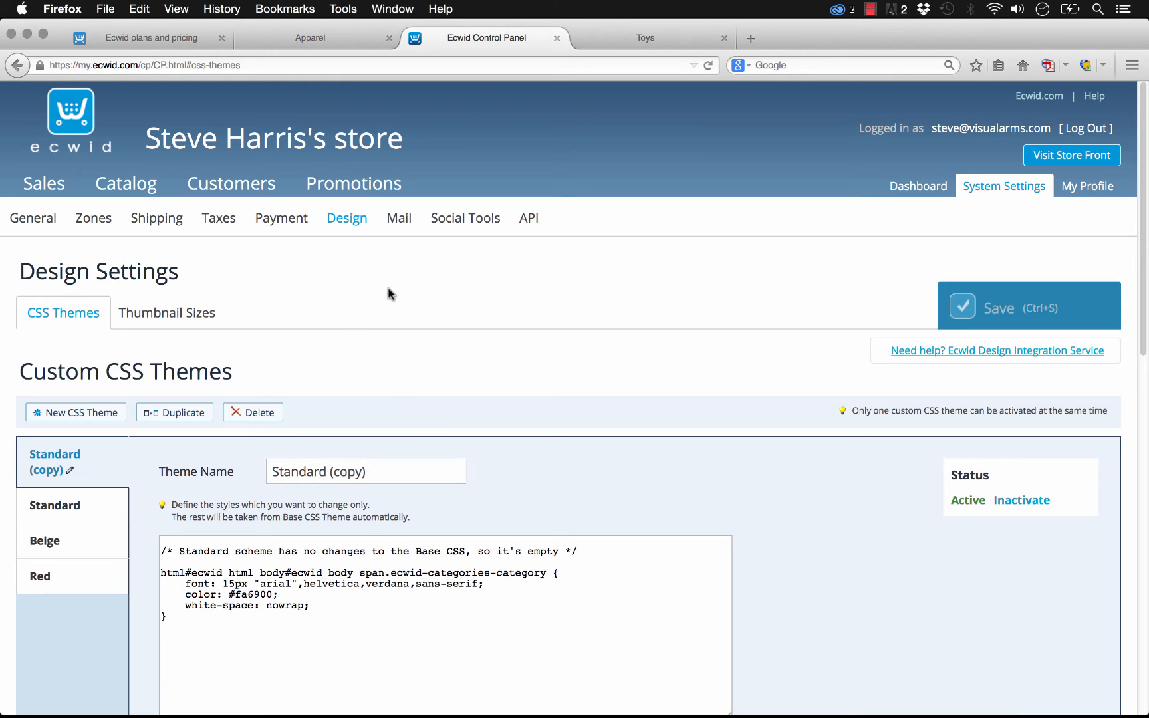
- Return to the Payment methods page and review the available payment processors
{"action": "left_click", "coordinate": [290, 222]}
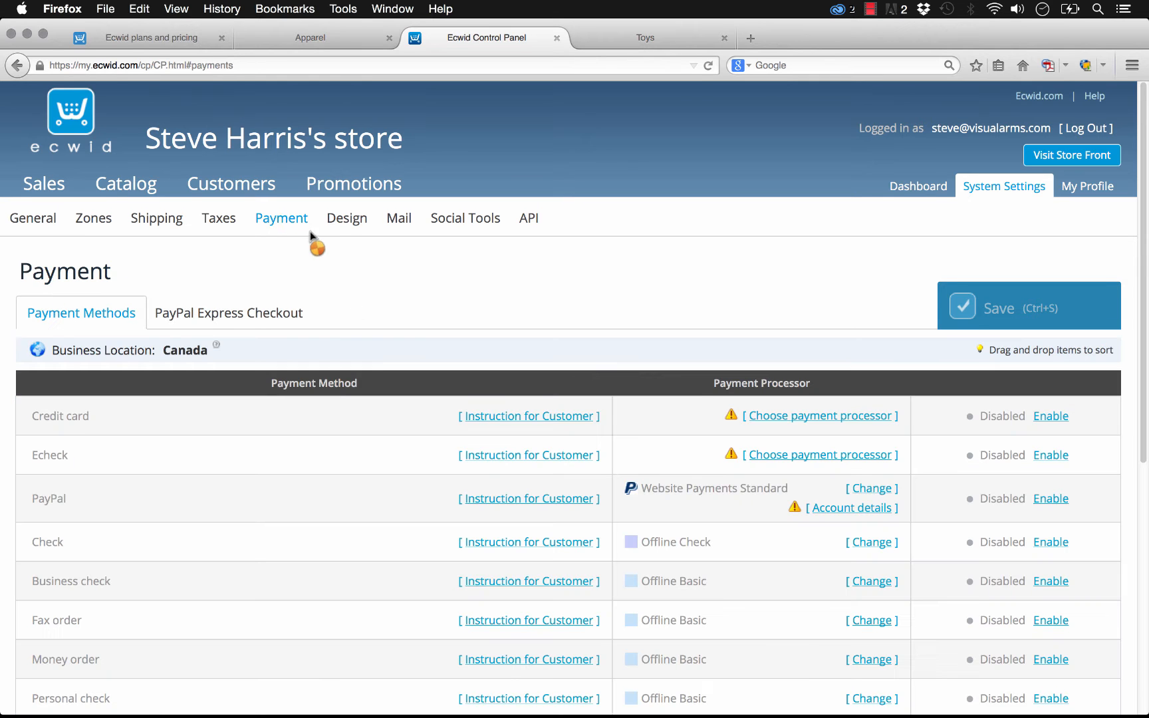
{"action": "scroll", "coordinate": [312, 327], "scroll_direction": "down", "scroll_amount": 2}
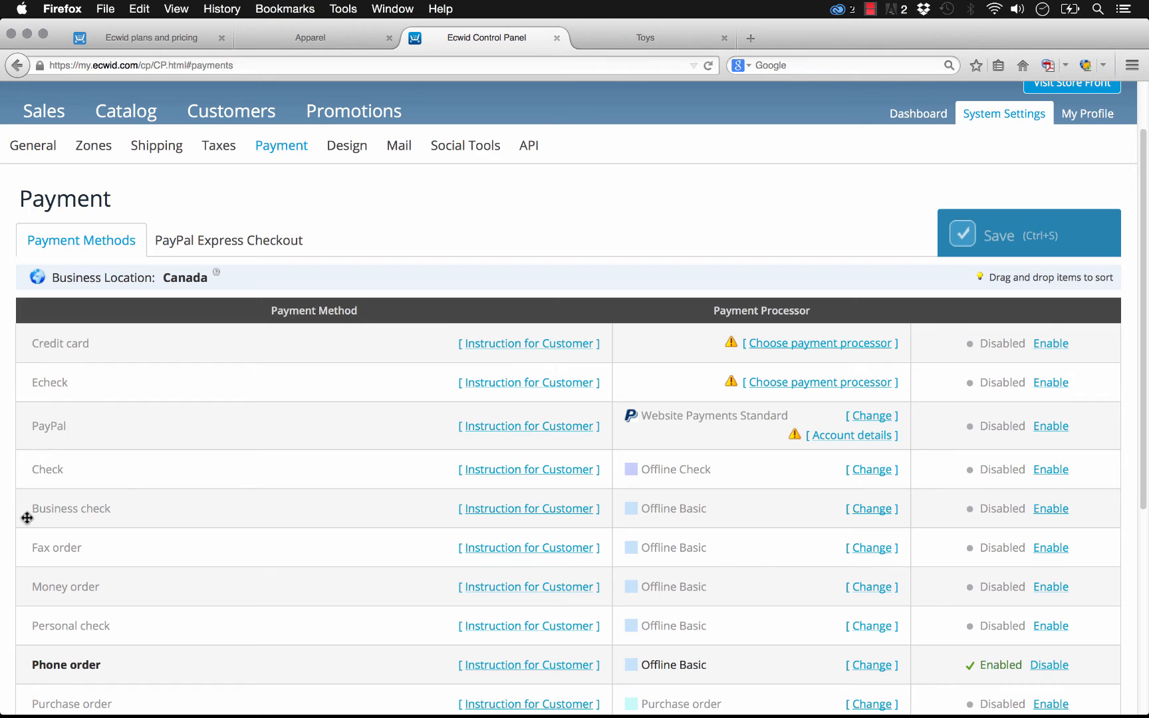
{"action": "mouse_move", "coordinate": [71, 363]}
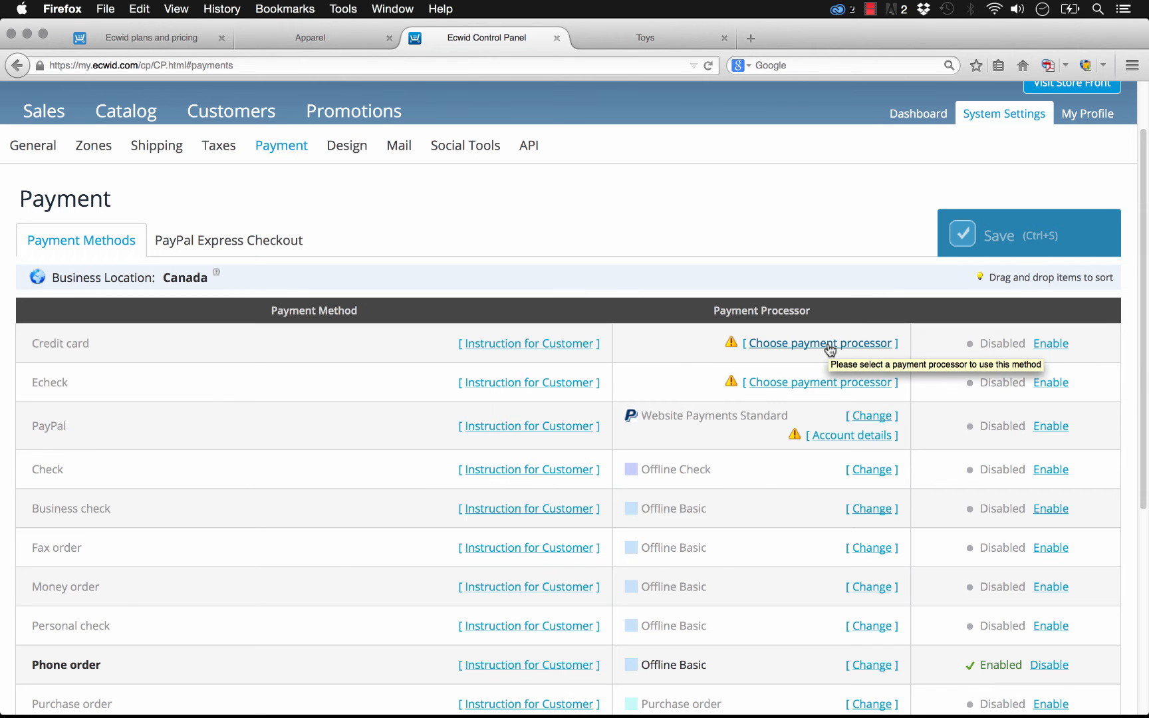
{"action": "scroll", "coordinate": [531, 285], "scroll_direction": "up", "scroll_amount": 2}
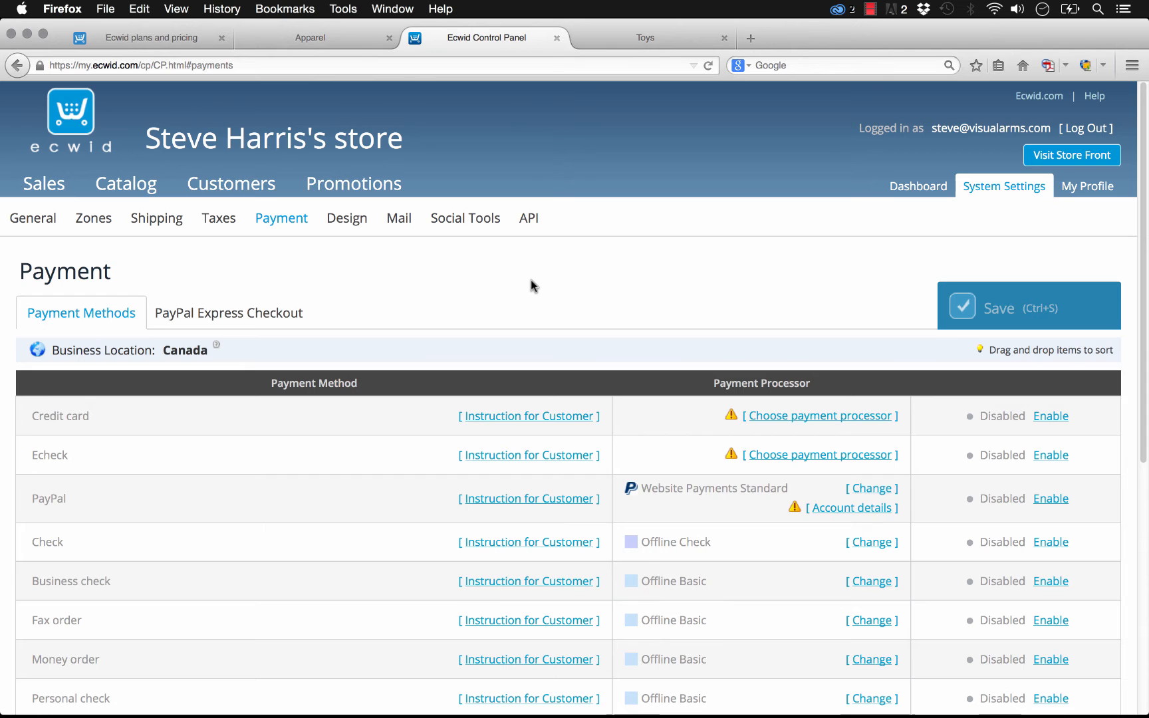
- Open the Dashboard and review the store summary and the account's Store ID
{"action": "left_click", "coordinate": [910, 193]}
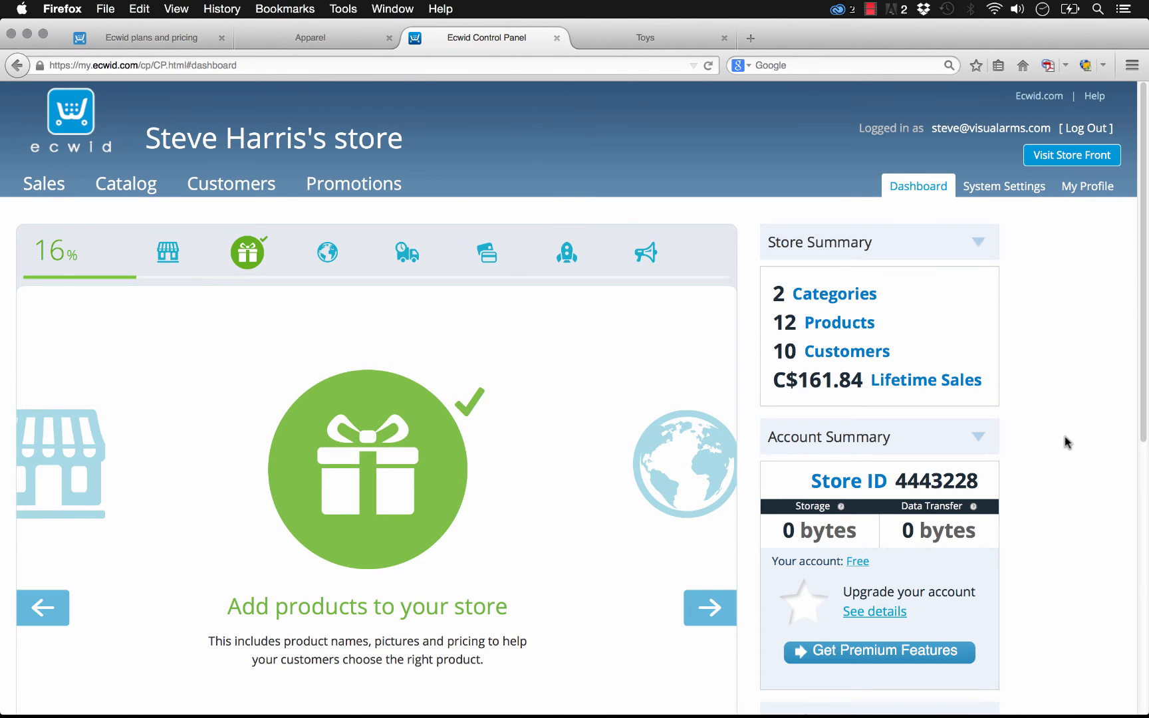
{"action": "scroll", "coordinate": [1064, 436], "scroll_direction": "down", "scroll_amount": 3}
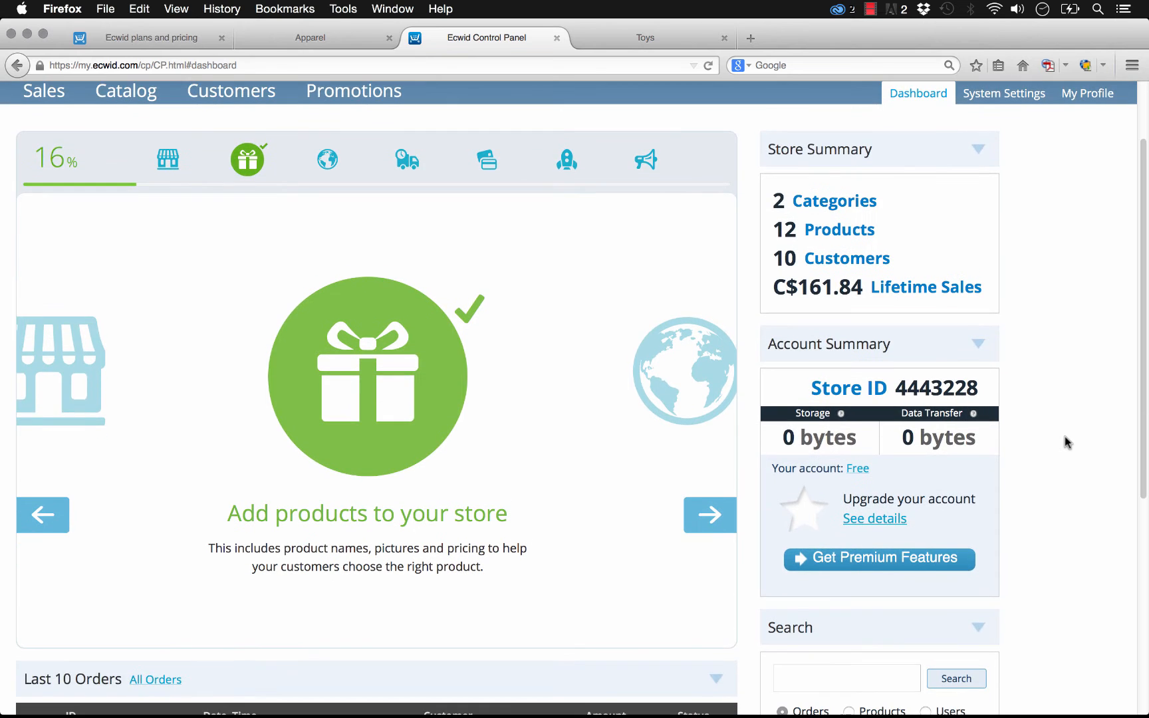
{"action": "scroll", "coordinate": [1064, 436], "scroll_direction": "down", "scroll_amount": 5}
{"action": "mouse_move", "coordinate": [400, 711]}
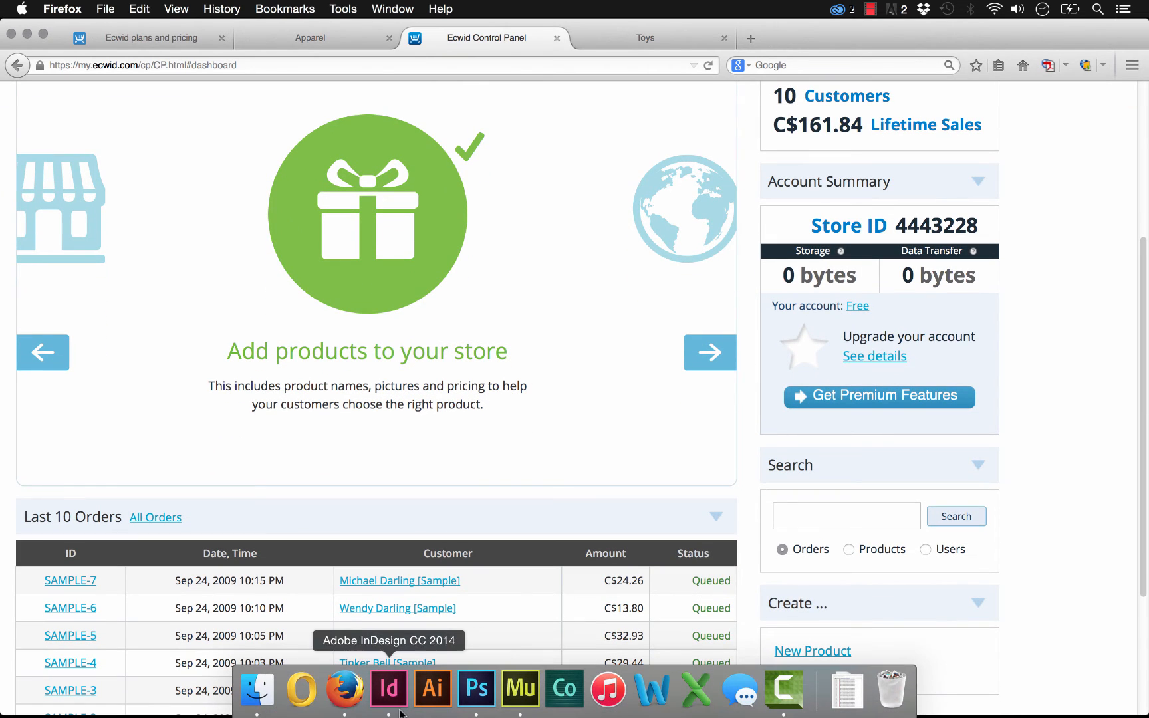
- Switch to Adobe Muse and open the Search Box widget's options to inspect its Store ID
{"action": "left_click", "coordinate": [521, 691]}
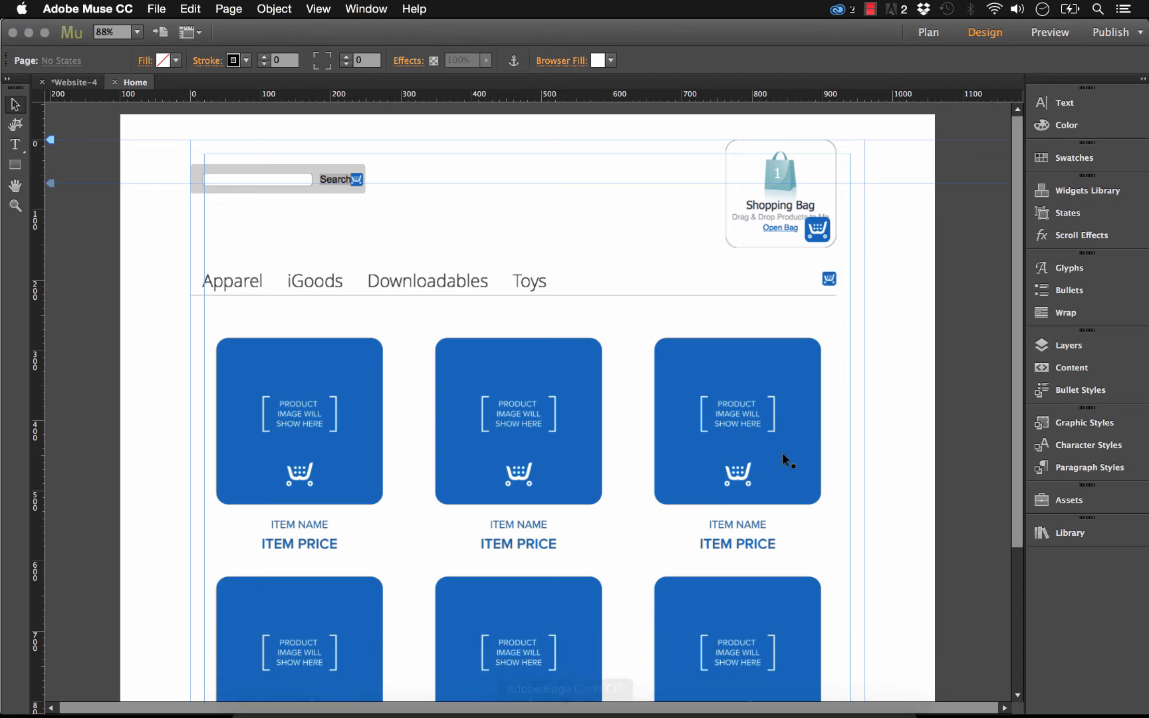
{"action": "left_click", "coordinate": [469, 413]}
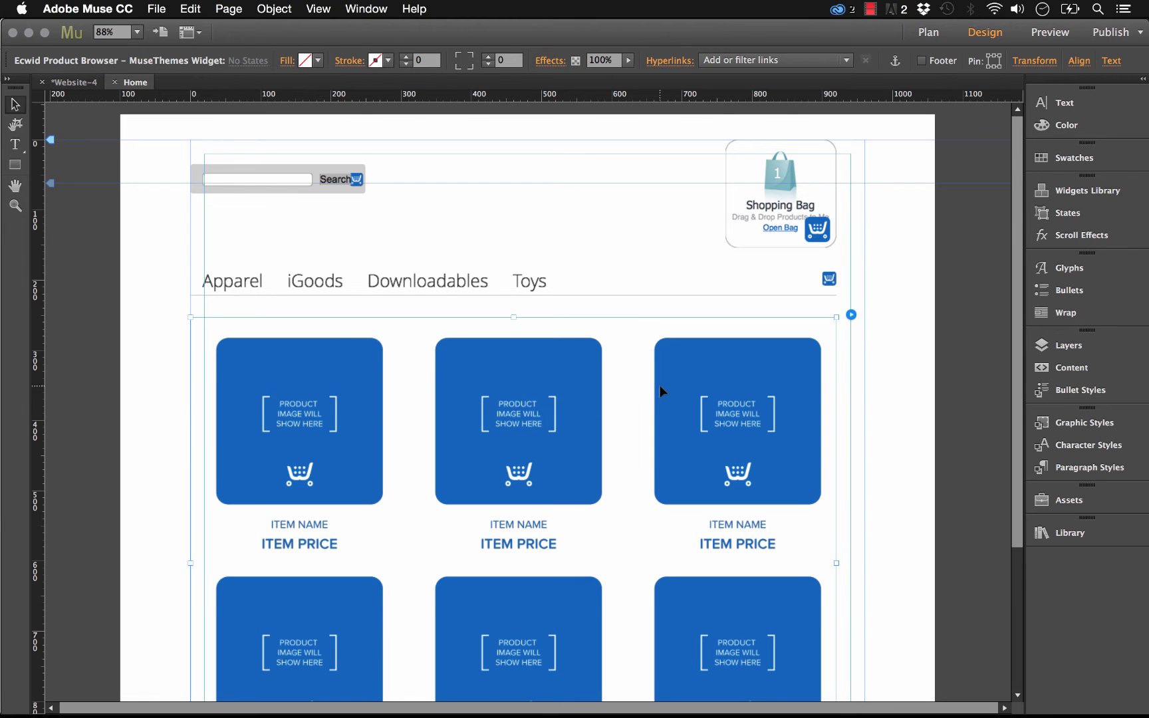
{"action": "left_click", "coordinate": [590, 167]}
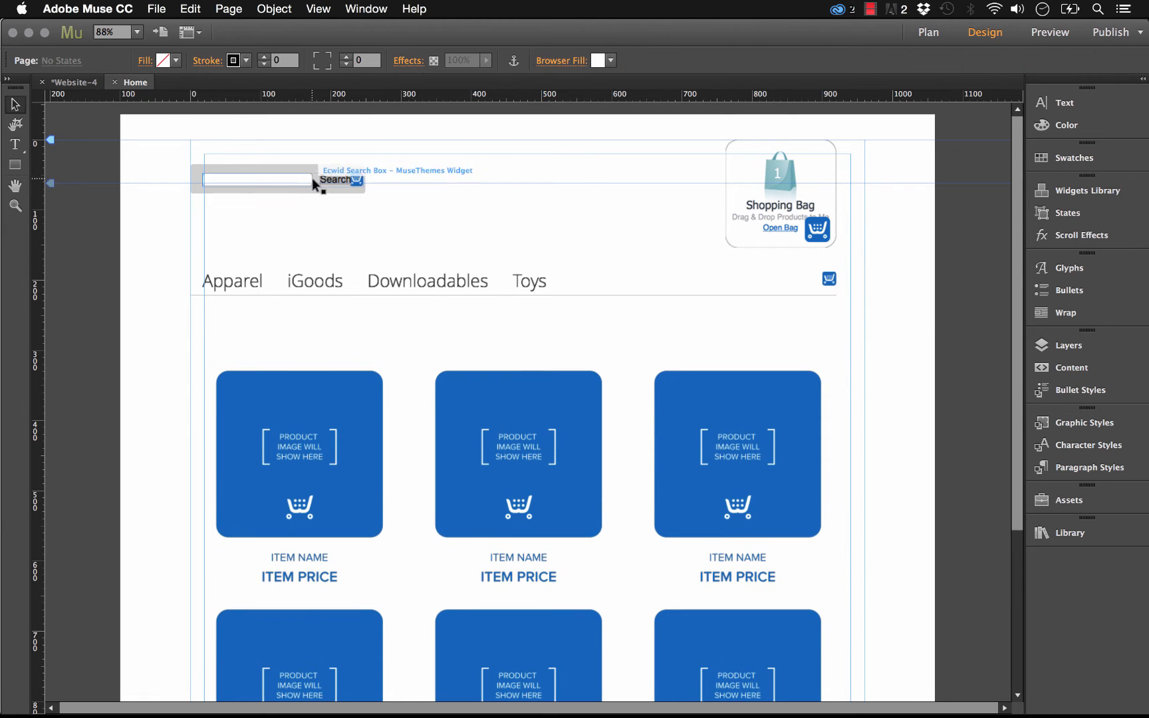
{"action": "left_click", "coordinate": [299, 175]}
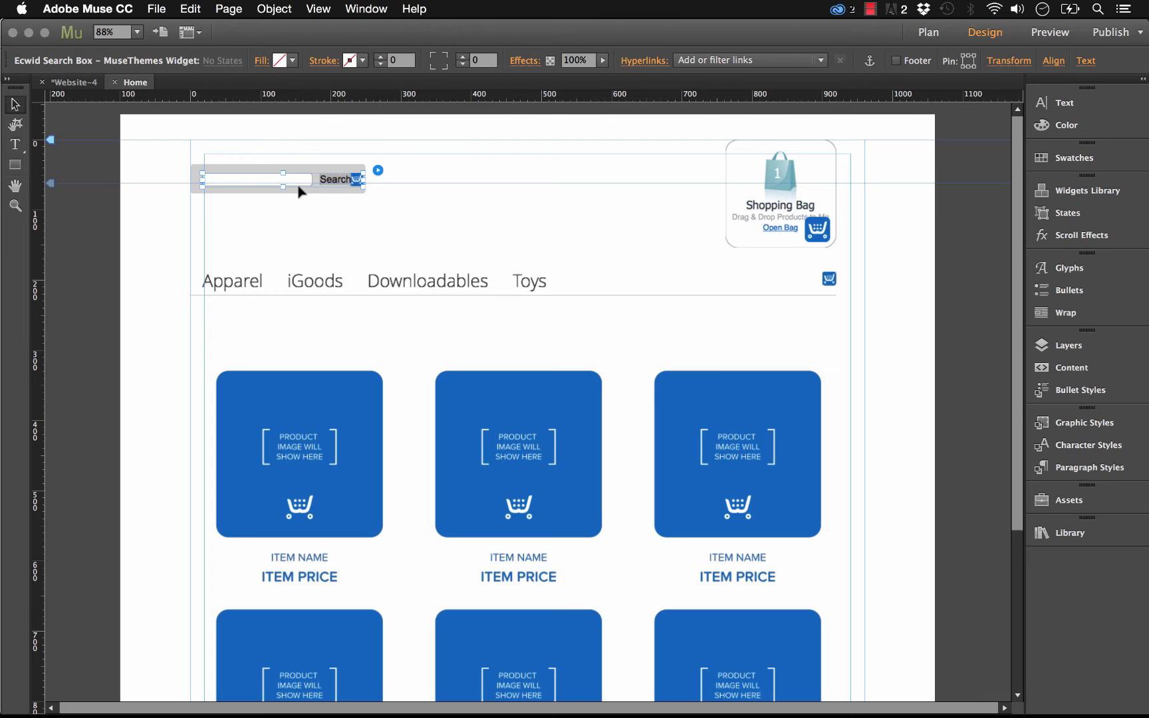
{"action": "left_click", "coordinate": [368, 173]}
{"action": "left_click", "coordinate": [365, 174]}
{"action": "left_click", "coordinate": [377, 173]}
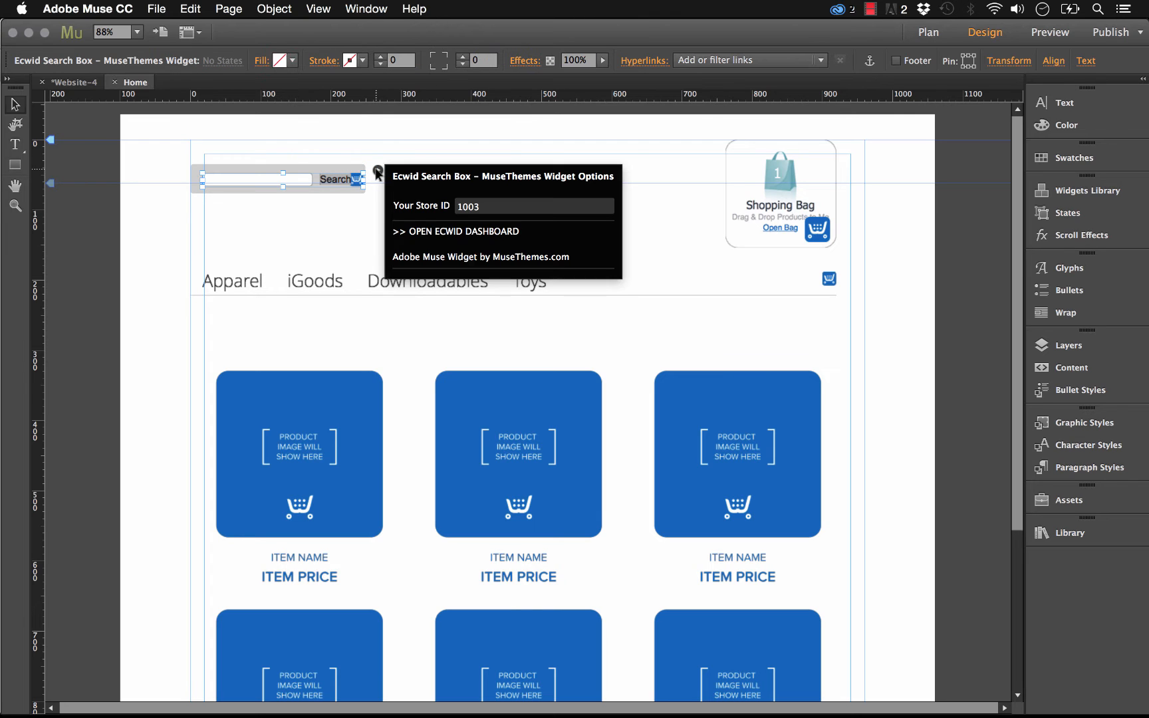
{"action": "left_click", "coordinate": [497, 207]}
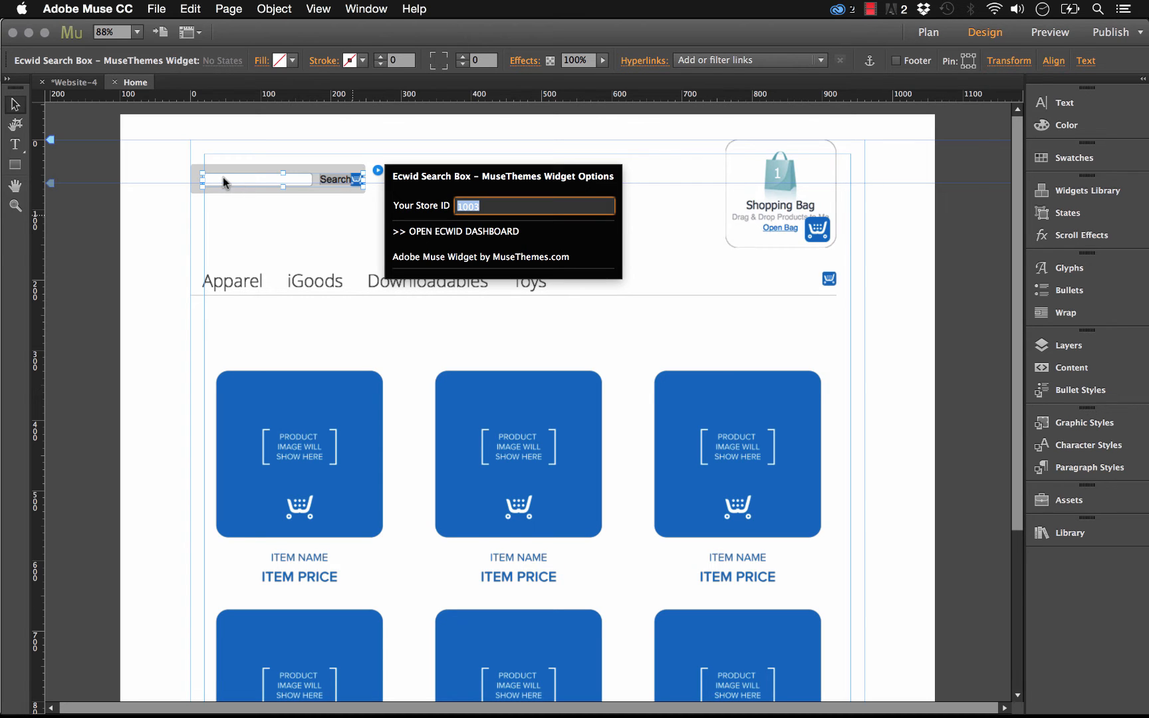
{"action": "key", "text": "Escape"}
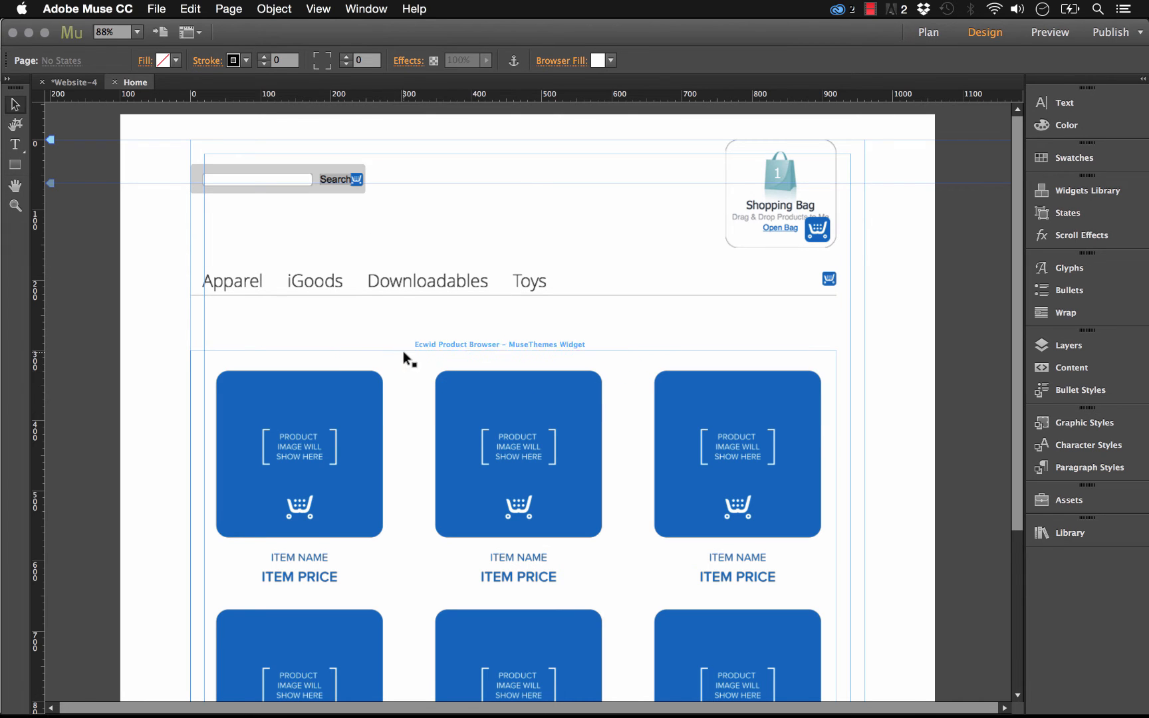
- Preview the page in the browser and search the store for iphone
{"action": "left_click", "coordinate": [412, 365]}
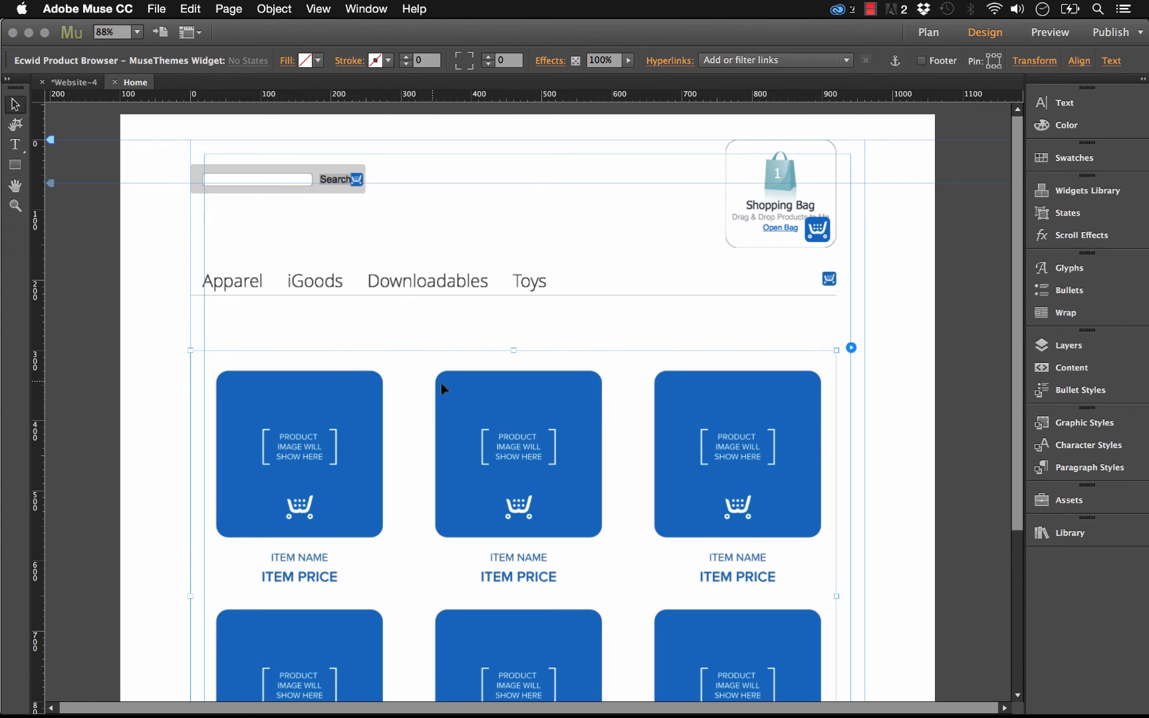
{"action": "left_click", "coordinate": [547, 242]}
{"action": "left_click", "coordinate": [156, 9]}
{"action": "left_click", "coordinate": [224, 264]}
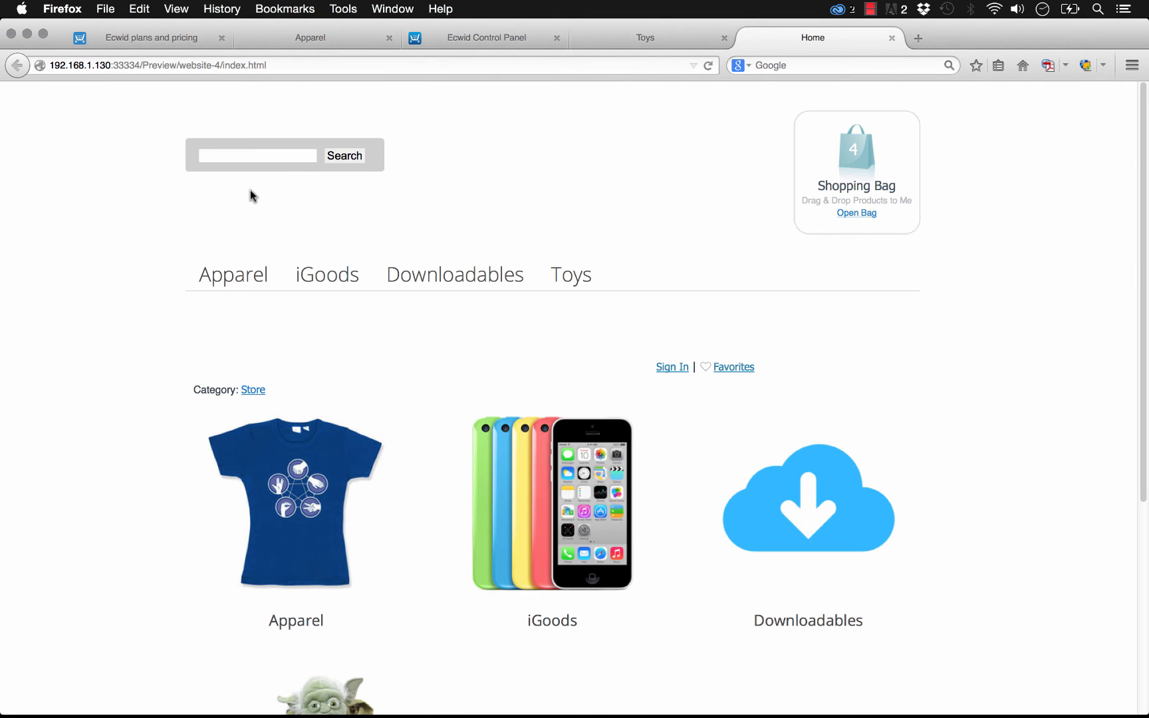
{"action": "key", "text": "Return"}
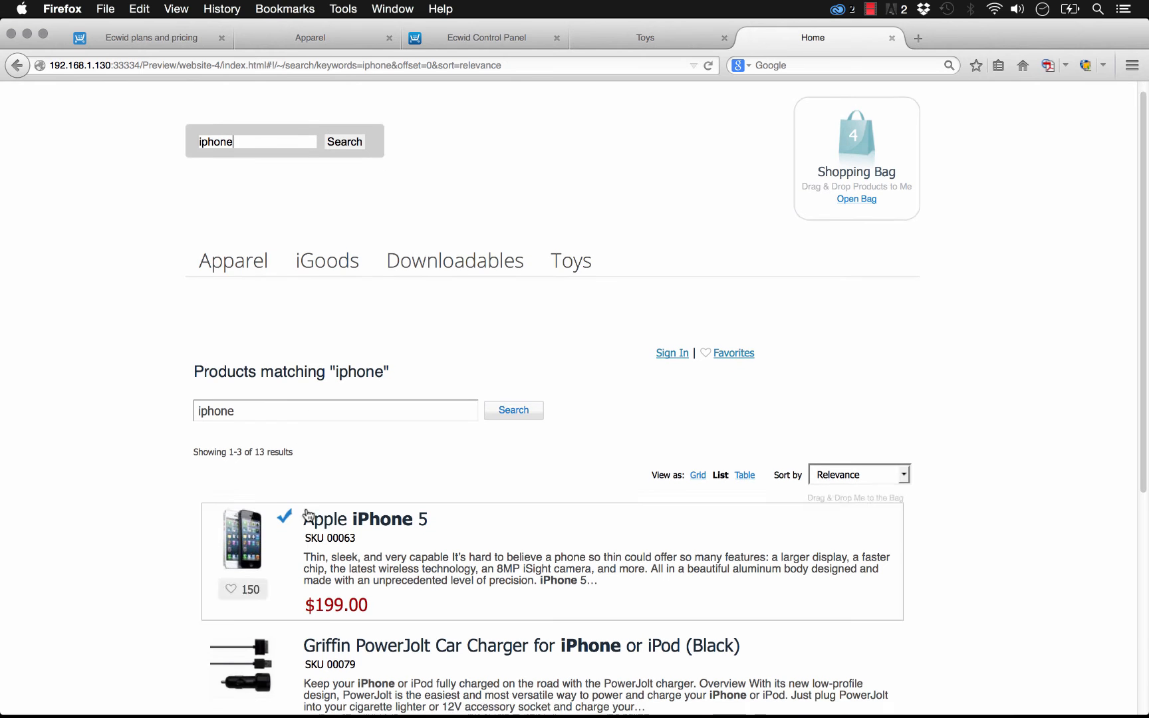
{"action": "scroll", "coordinate": [916, 580], "scroll_direction": "down", "scroll_amount": 2}
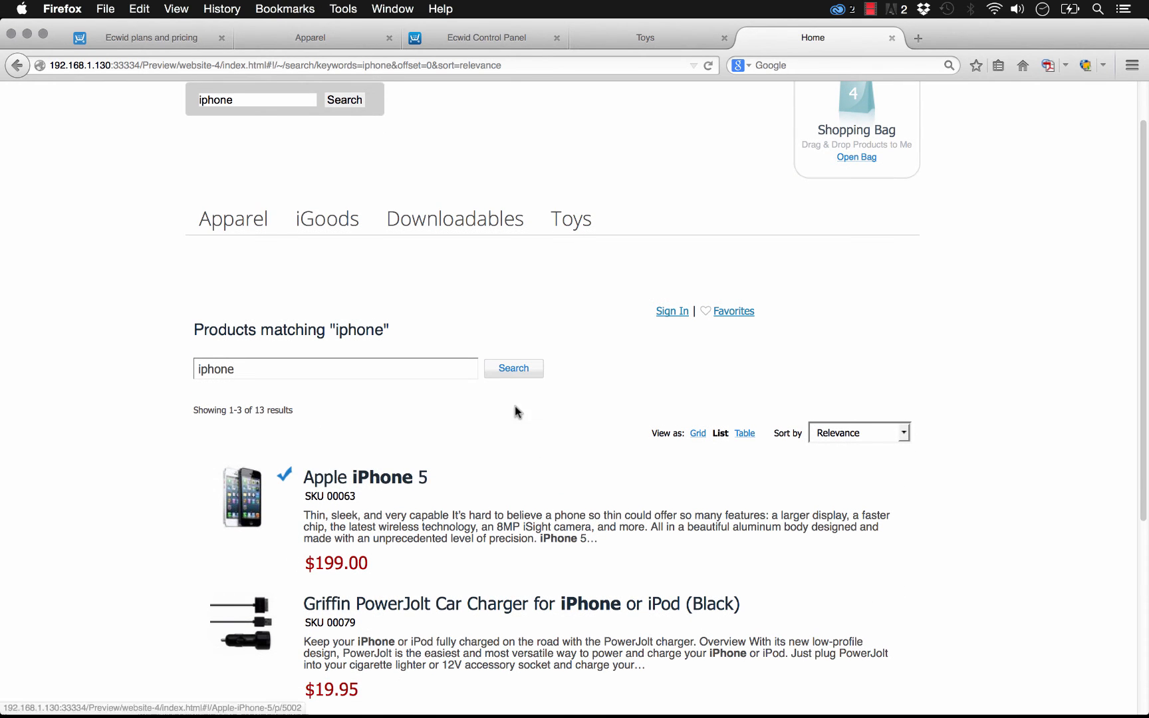
{"action": "scroll", "coordinate": [710, 418], "scroll_direction": "up", "scroll_amount": 2}
{"action": "mouse_move", "coordinate": [523, 715]}
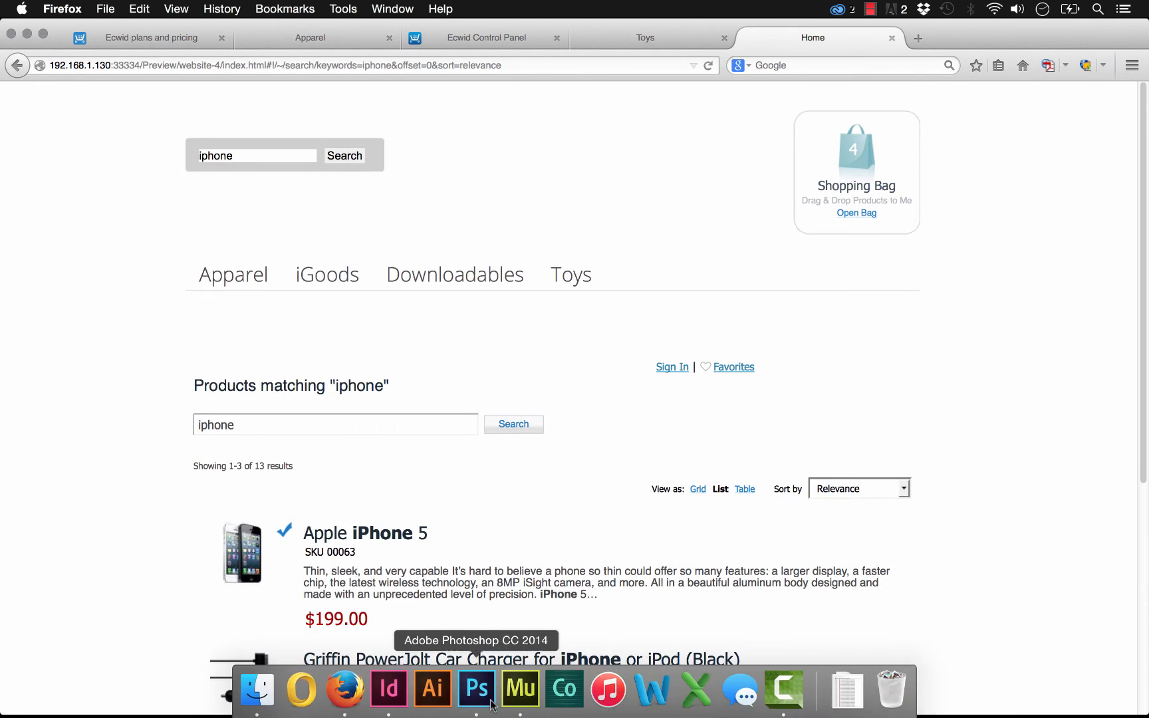
- Back in Adobe Muse, set the Shopping Cart widget's Store ID to 1003
{"action": "left_click", "coordinate": [520, 688]}
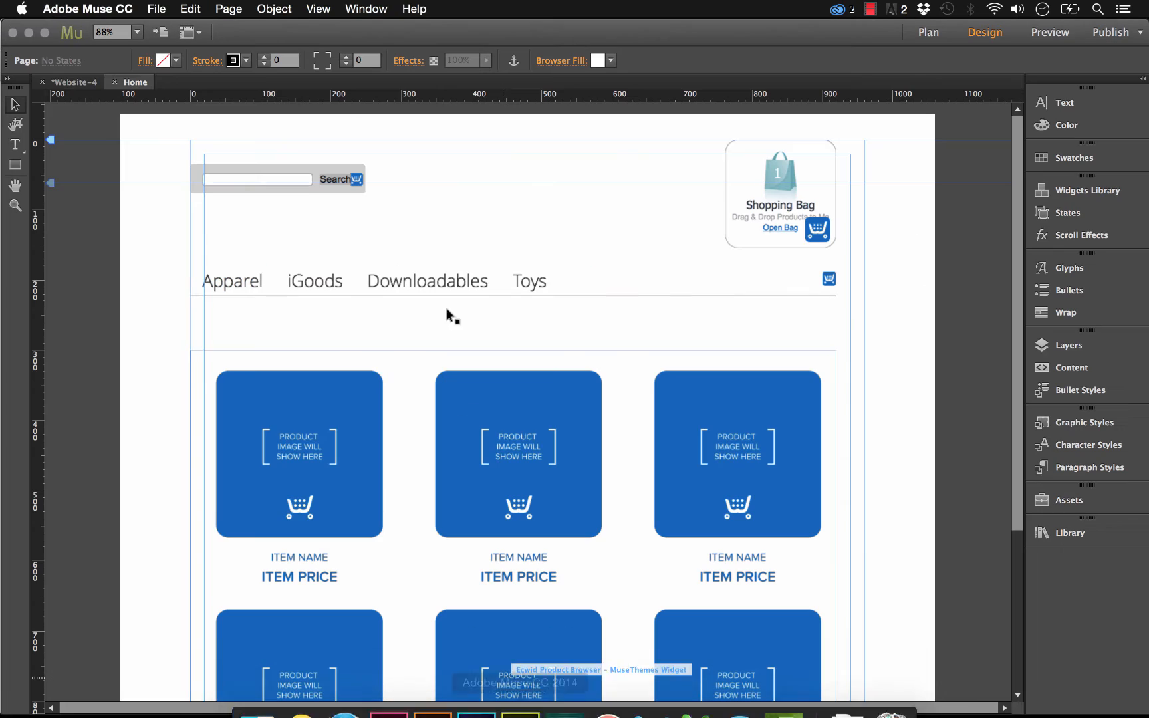
{"action": "left_click", "coordinate": [811, 230]}
{"action": "left_click", "coordinate": [851, 137]}
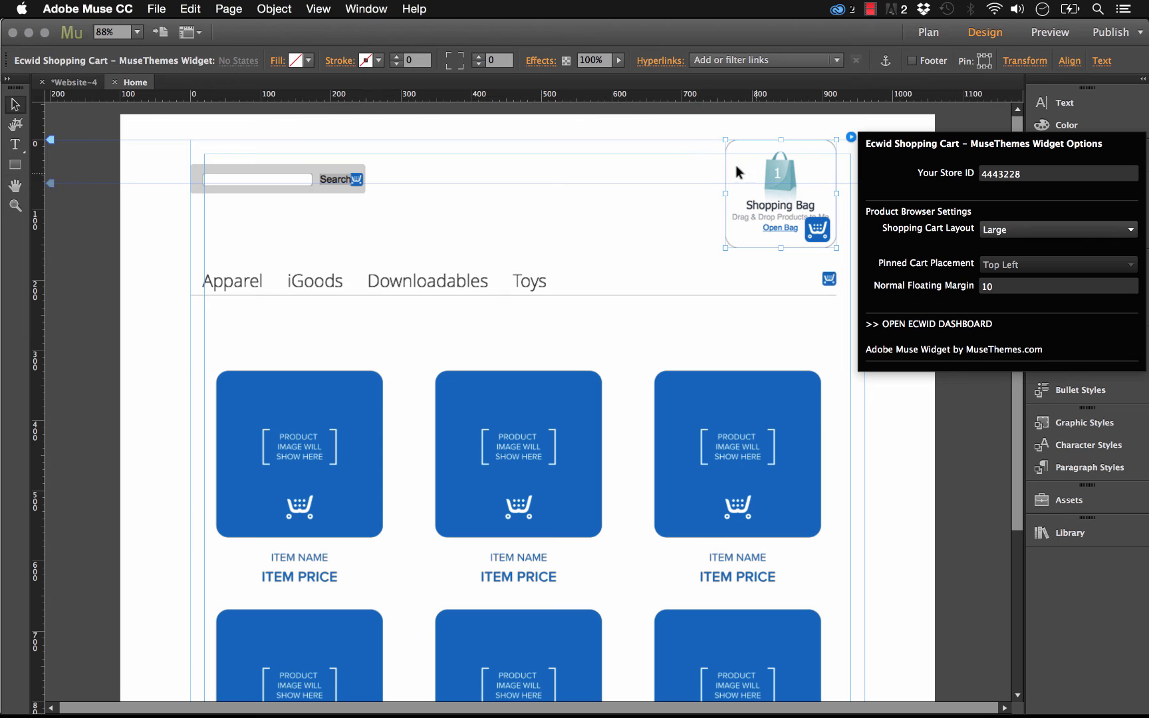
{"action": "left_click_drag", "start_coordinate": [1015, 176], "coordinate": [993, 173]}
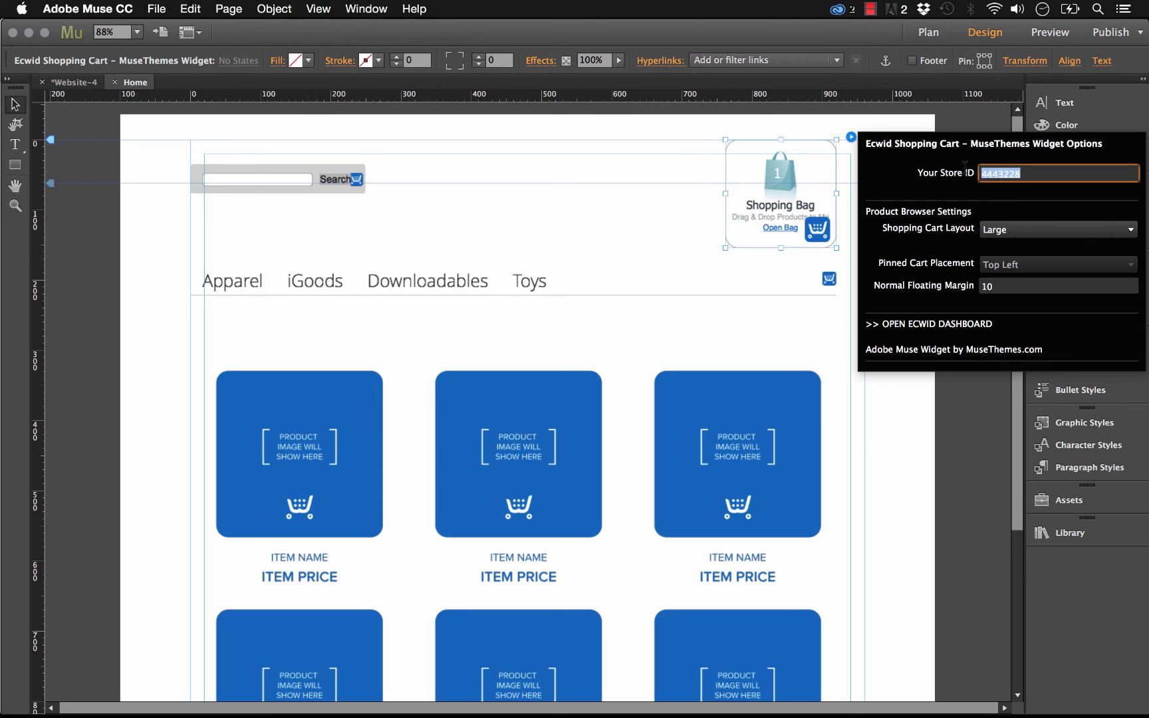
{"action": "type", "text": "1003"}
{"action": "key", "text": "Tab"}
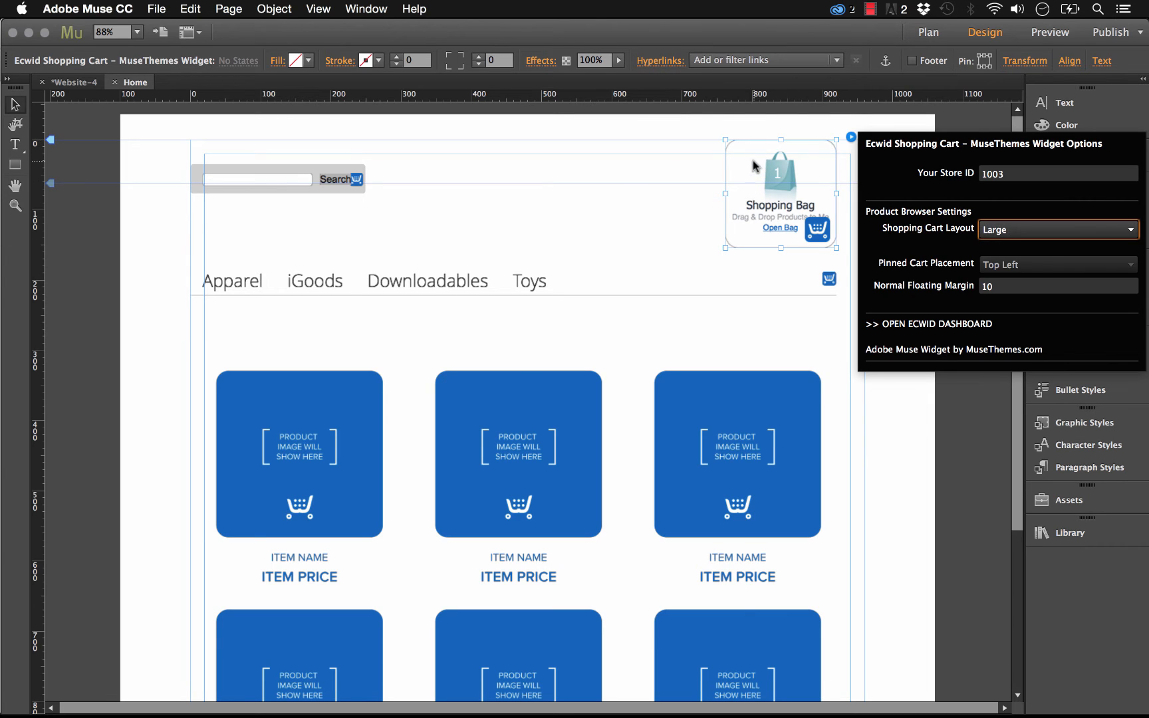
- Set the Shopping Cart Layout to Mini
{"action": "left_click", "coordinate": [1015, 231]}
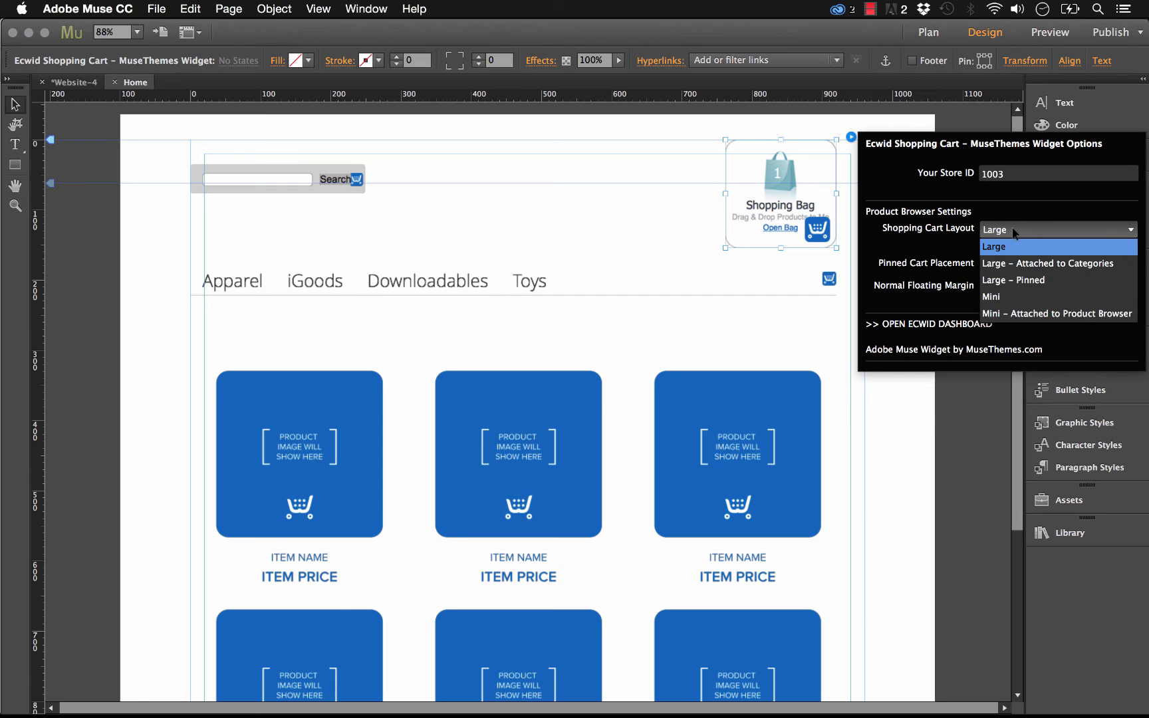
{"action": "left_click", "coordinate": [1017, 296]}
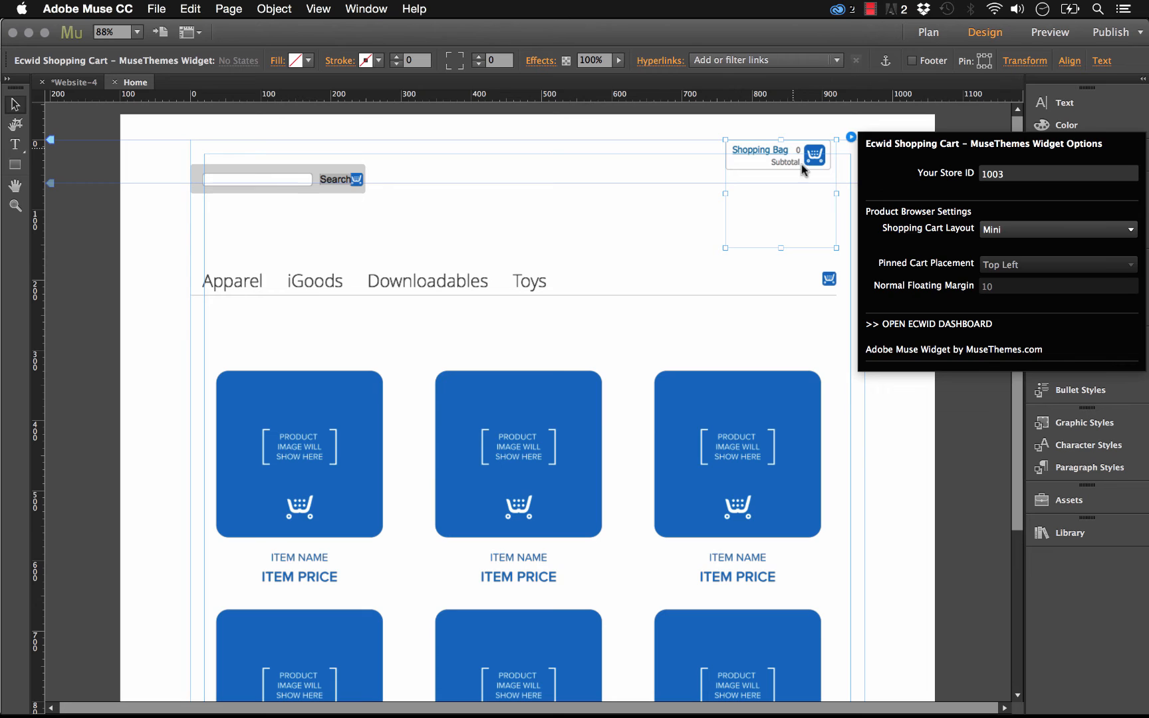
- Nudge the shopping cart widget slightly to the right
{"action": "left_click", "coordinate": [813, 194]}
{"action": "mouse_move", "coordinate": [819, 181]}
{"action": "left_mouse_down"}
{"action": "mouse_move", "coordinate": [835, 204]}
{"action": "mouse_move", "coordinate": [831, 180]}
{"action": "left_mouse_up"}
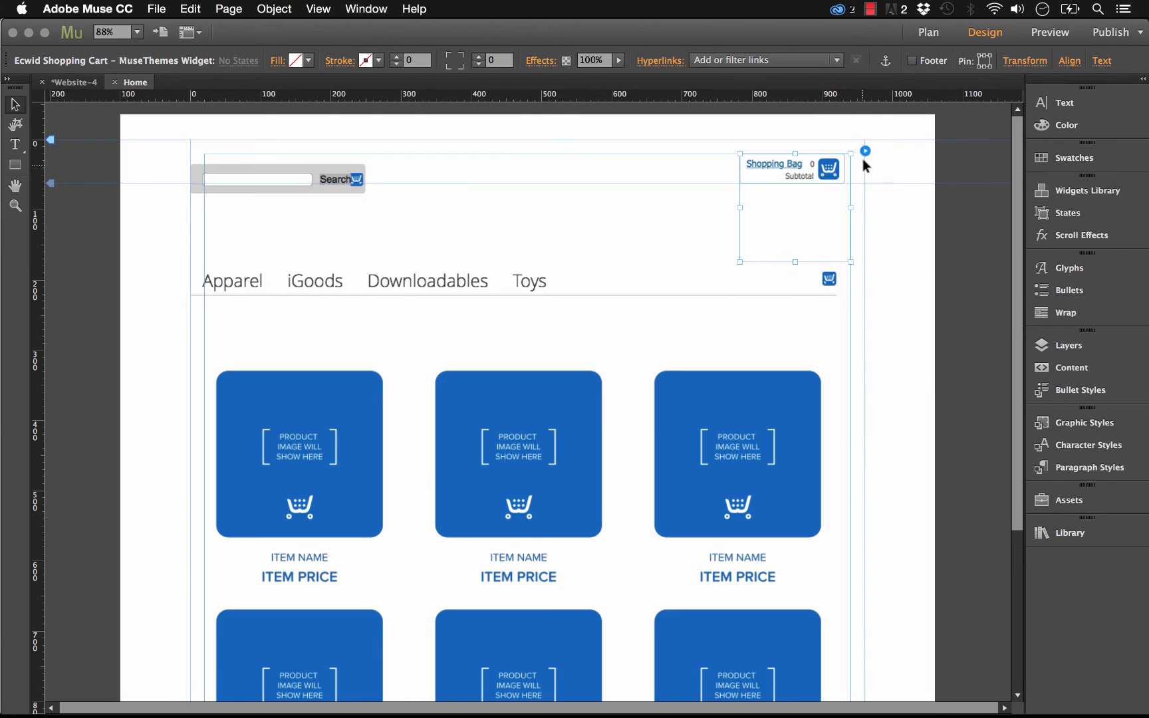
{"action": "left_click", "coordinate": [898, 214]}
{"action": "left_click", "coordinate": [791, 212]}
- Set the Shopping Cart Layout to Large – Attached to Categories
{"action": "left_click", "coordinate": [865, 152]}
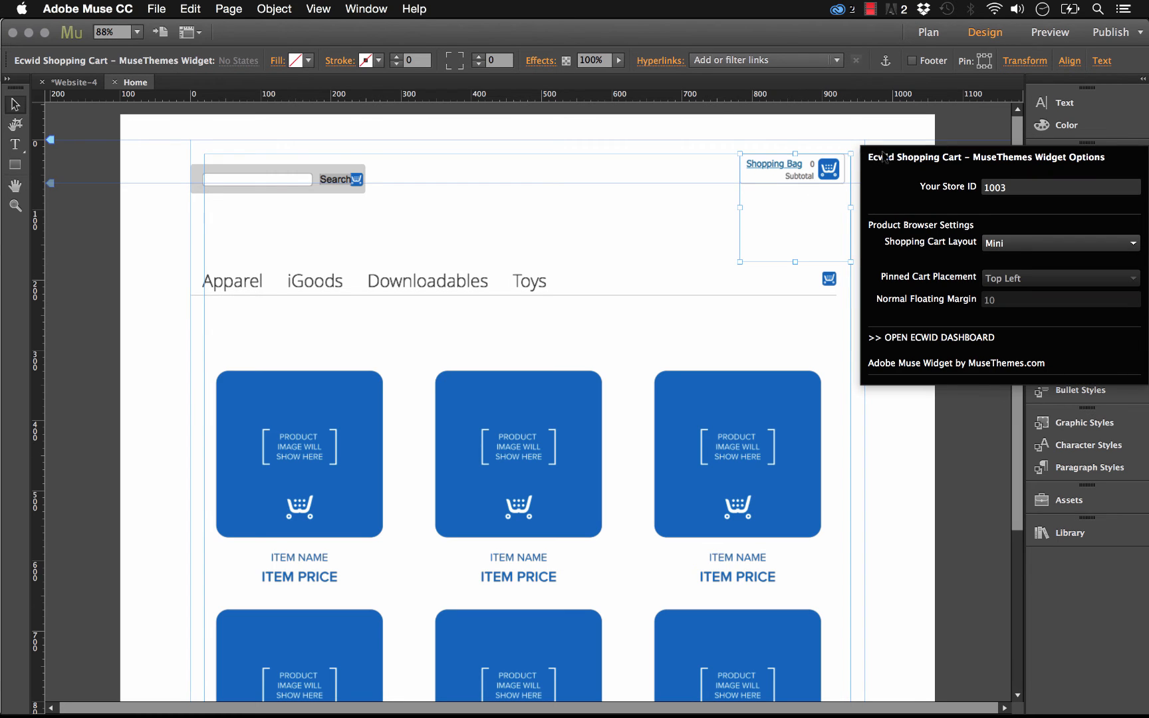
{"action": "left_click", "coordinate": [1011, 248]}
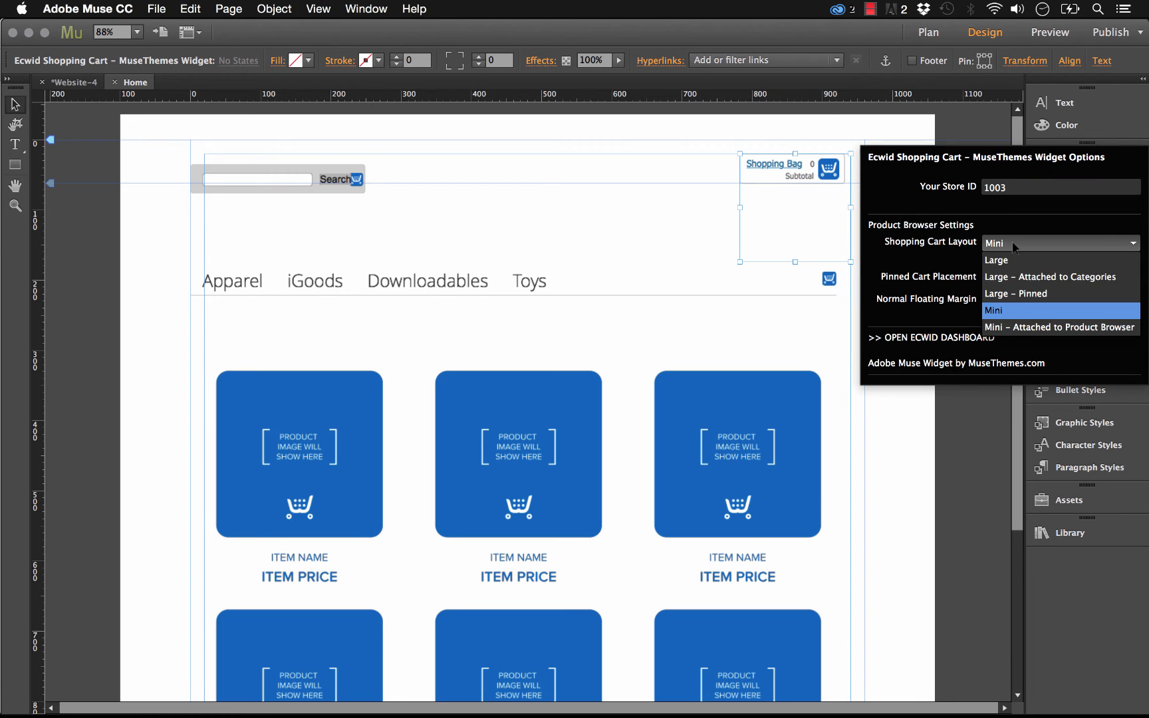
{"action": "left_click", "coordinate": [1026, 283]}
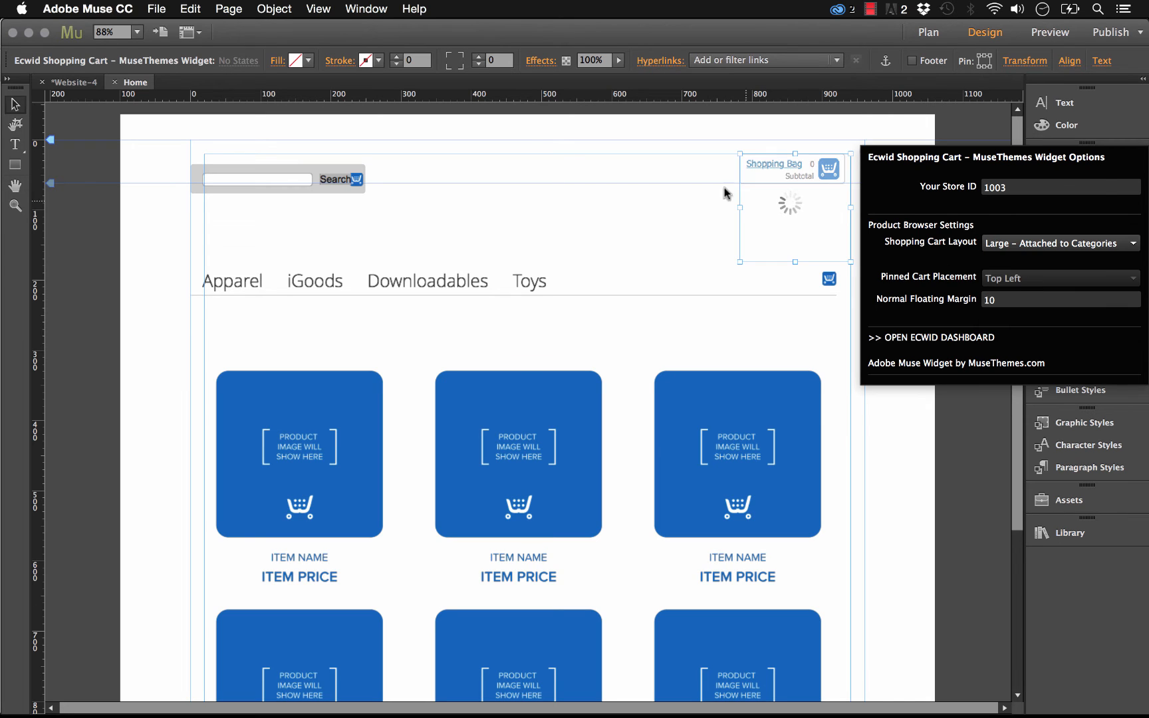
{"action": "left_click", "coordinate": [708, 209]}
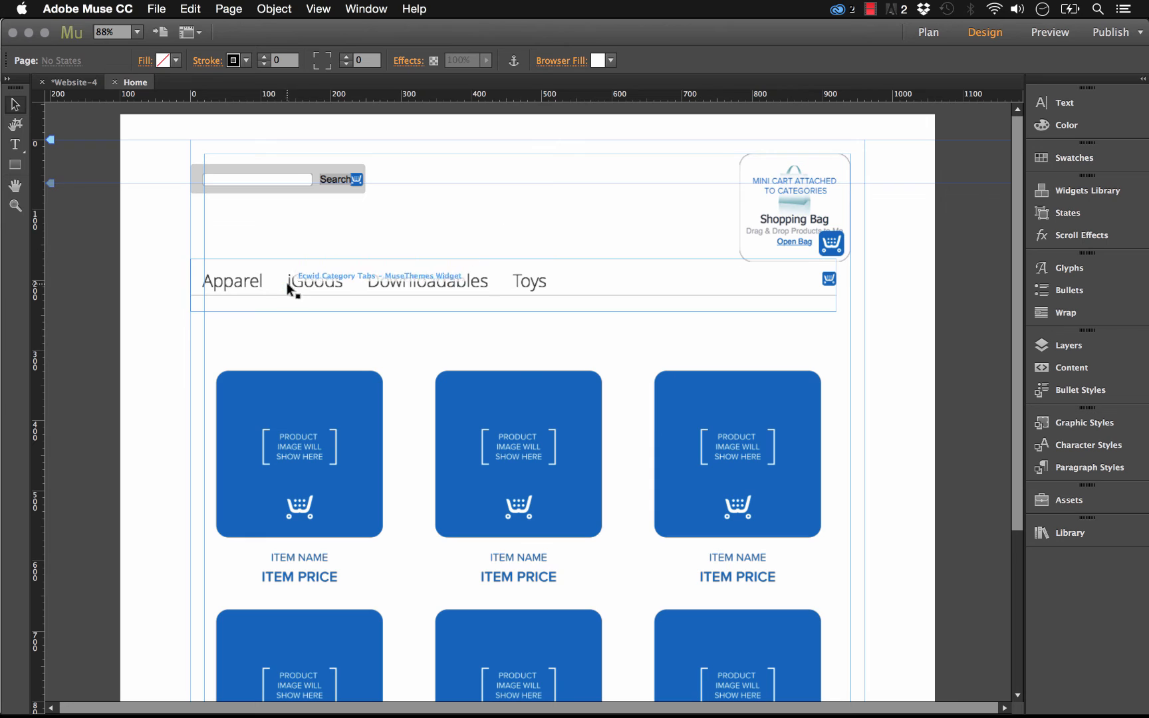
- Preview the page in the browser and open the Toys category
{"action": "left_click", "coordinate": [567, 280]}
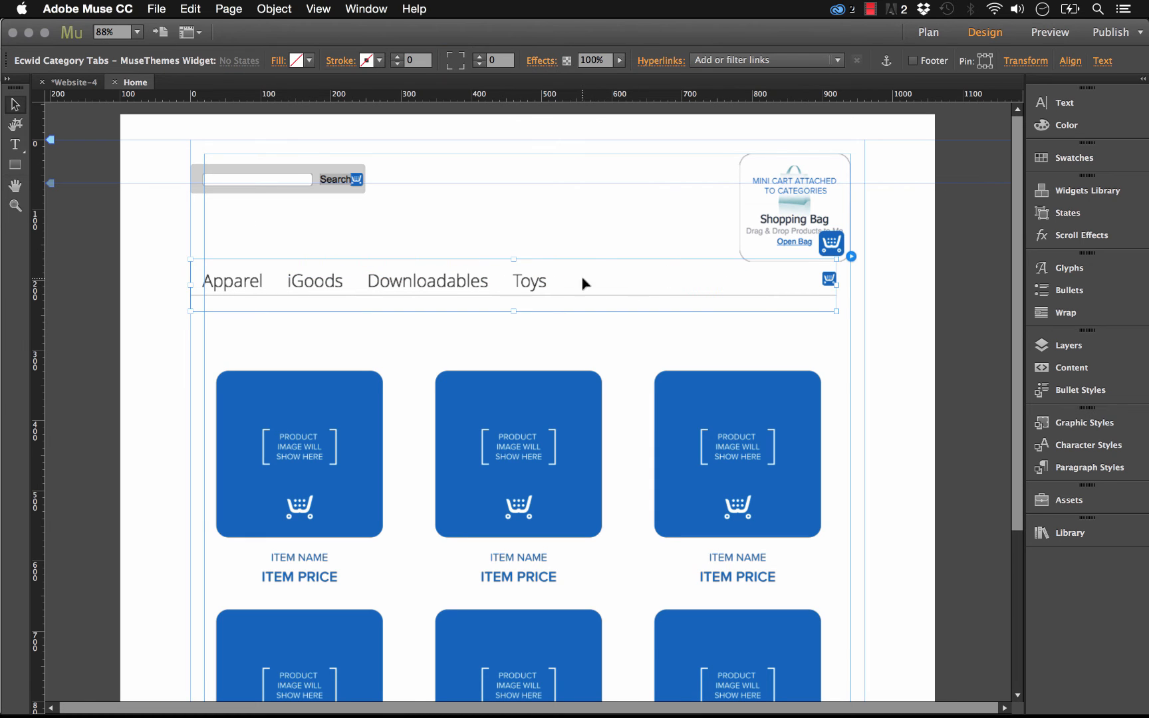
{"action": "left_click", "coordinate": [518, 186]}
{"action": "left_click", "coordinate": [156, 9]}
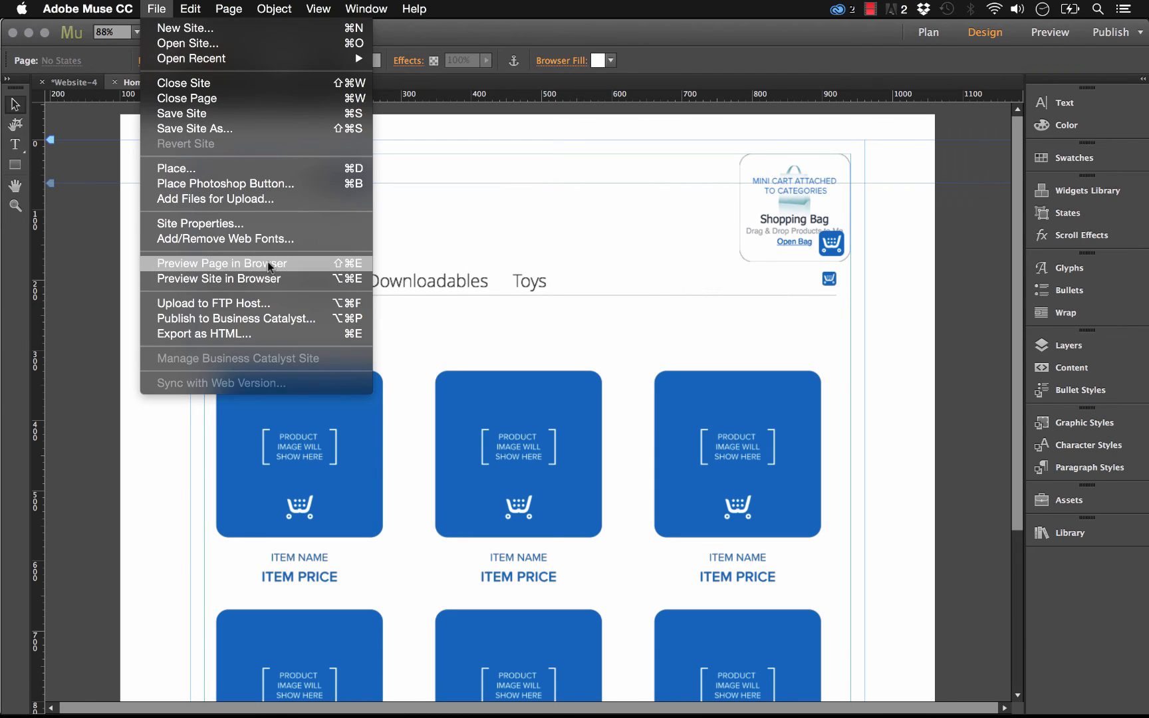
{"action": "left_click", "coordinate": [268, 261]}
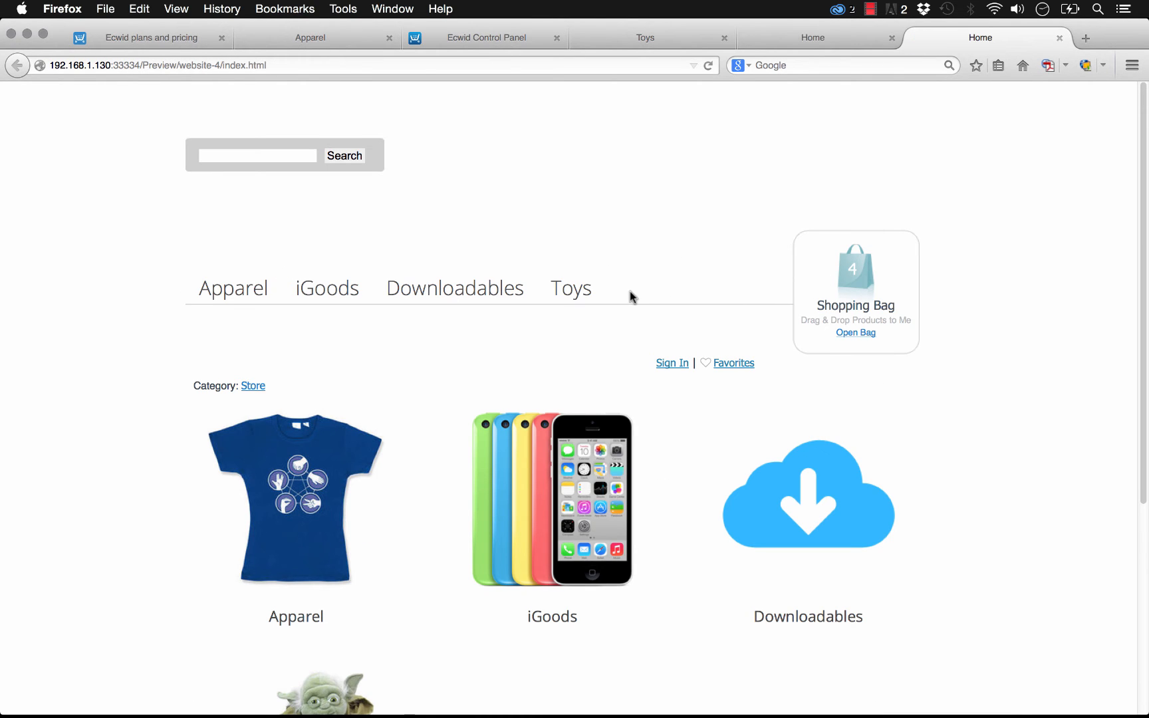
{"action": "left_click", "coordinate": [576, 295]}
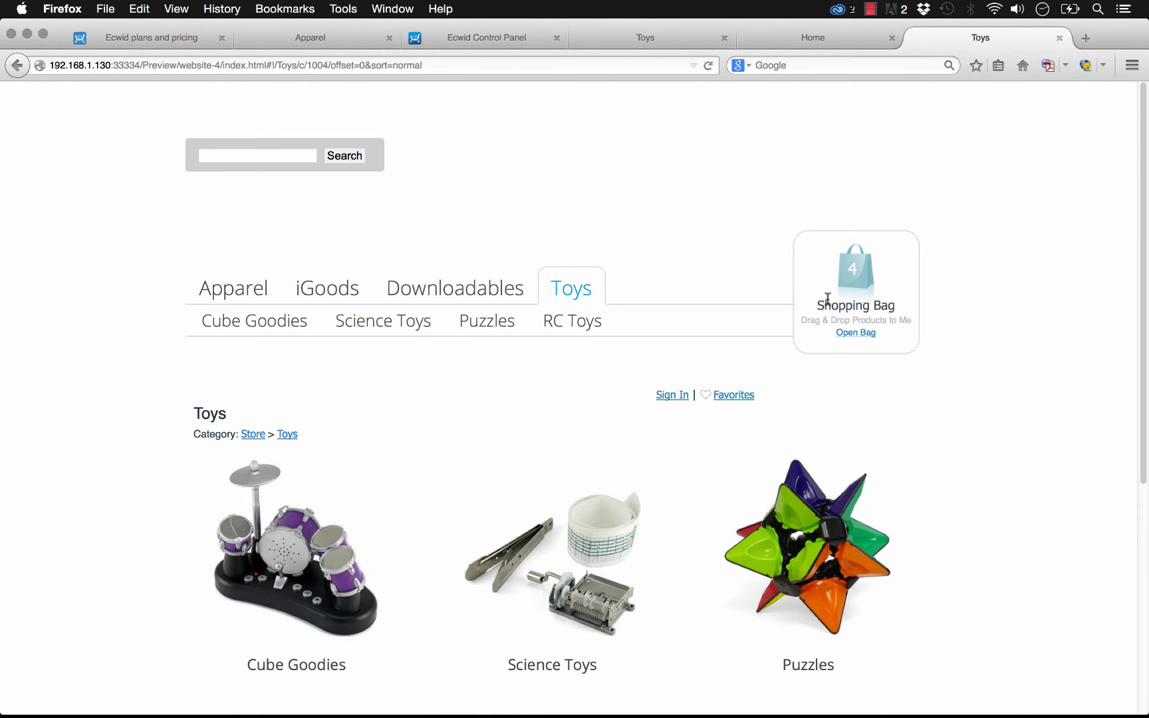
{"action": "scroll", "coordinate": [500, 290], "scroll_direction": "down", "scroll_amount": 1}
{"action": "scroll", "coordinate": [497, 288], "scroll_direction": "up", "scroll_amount": 1}
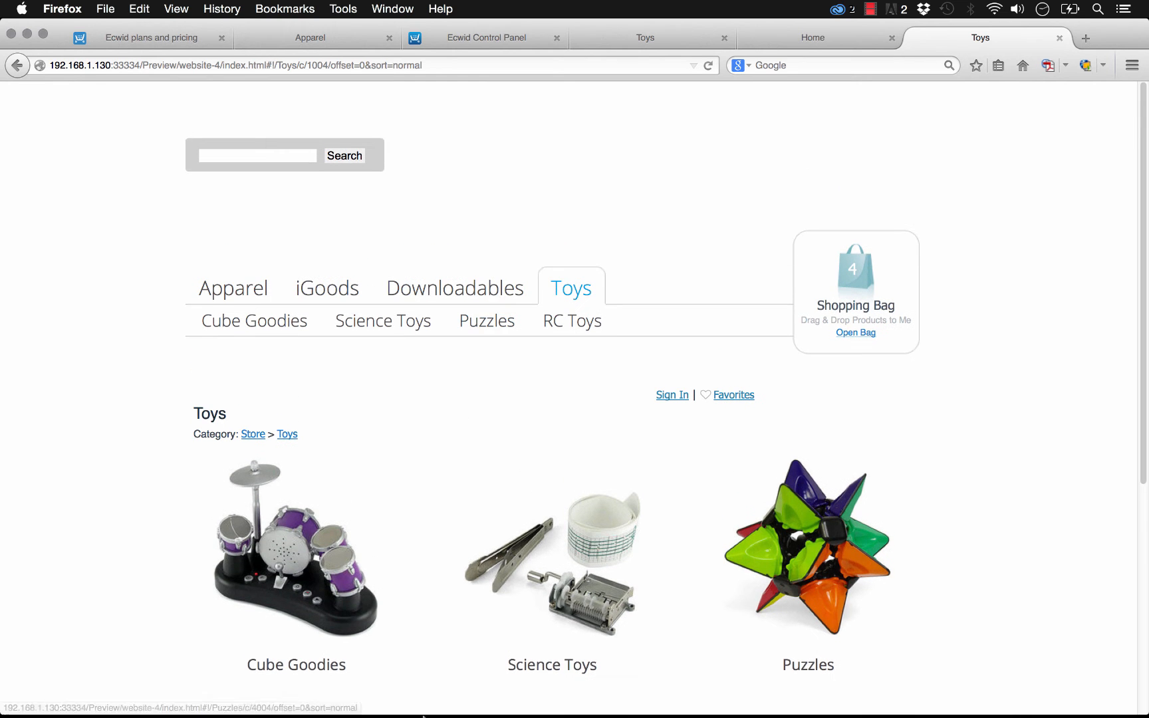
- Switch back to Muse and set the shopping cart widget's Shopping Cart Layout to Large – Pinned
{"action": "mouse_move", "coordinate": [424, 714]}
{"action": "left_click", "coordinate": [520, 691]}
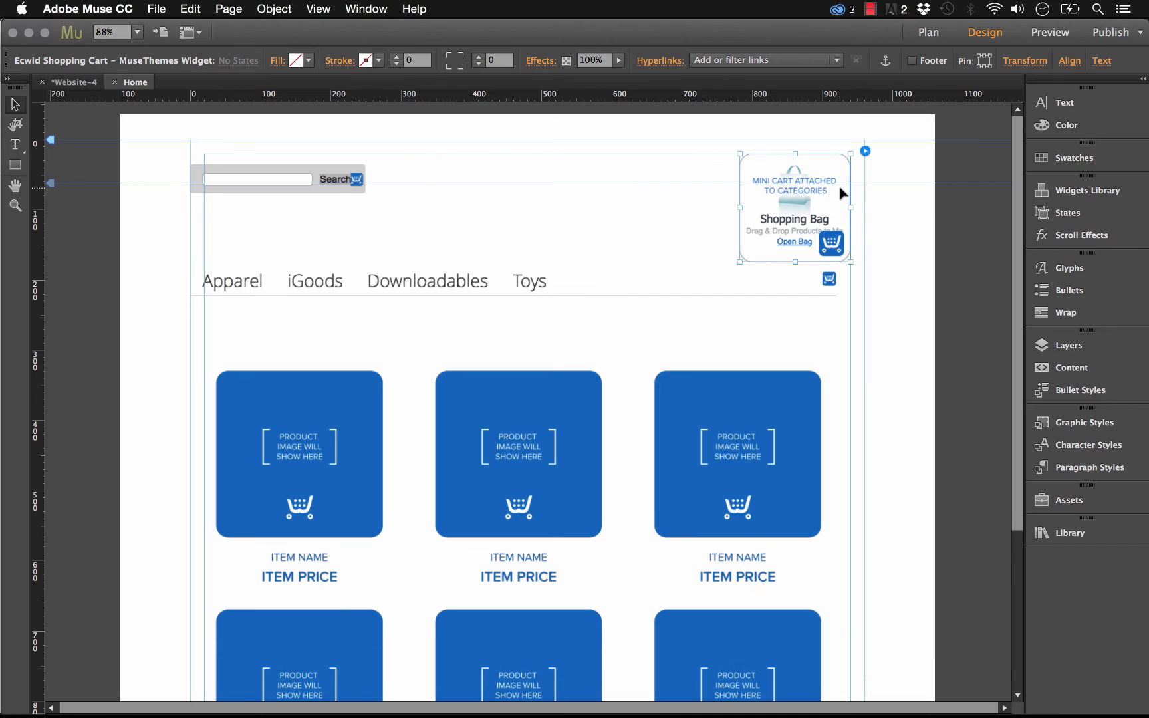
{"action": "left_click", "coordinate": [865, 152]}
{"action": "left_click", "coordinate": [1030, 246]}
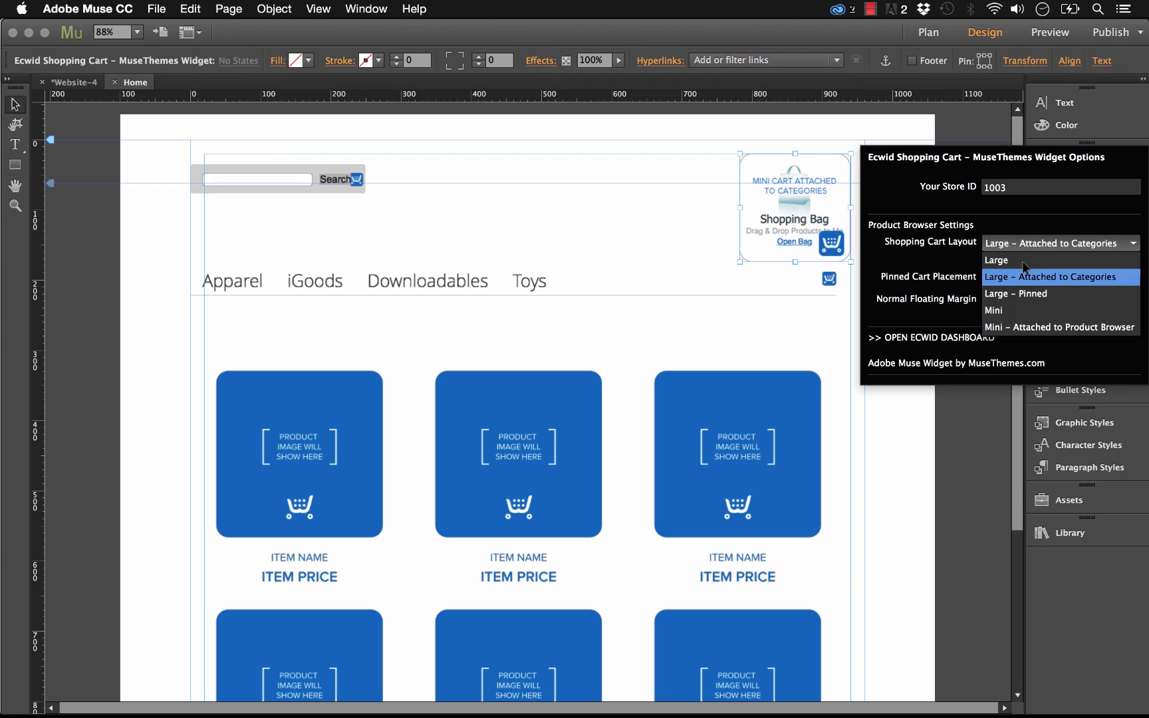
{"action": "left_click", "coordinate": [1019, 297]}
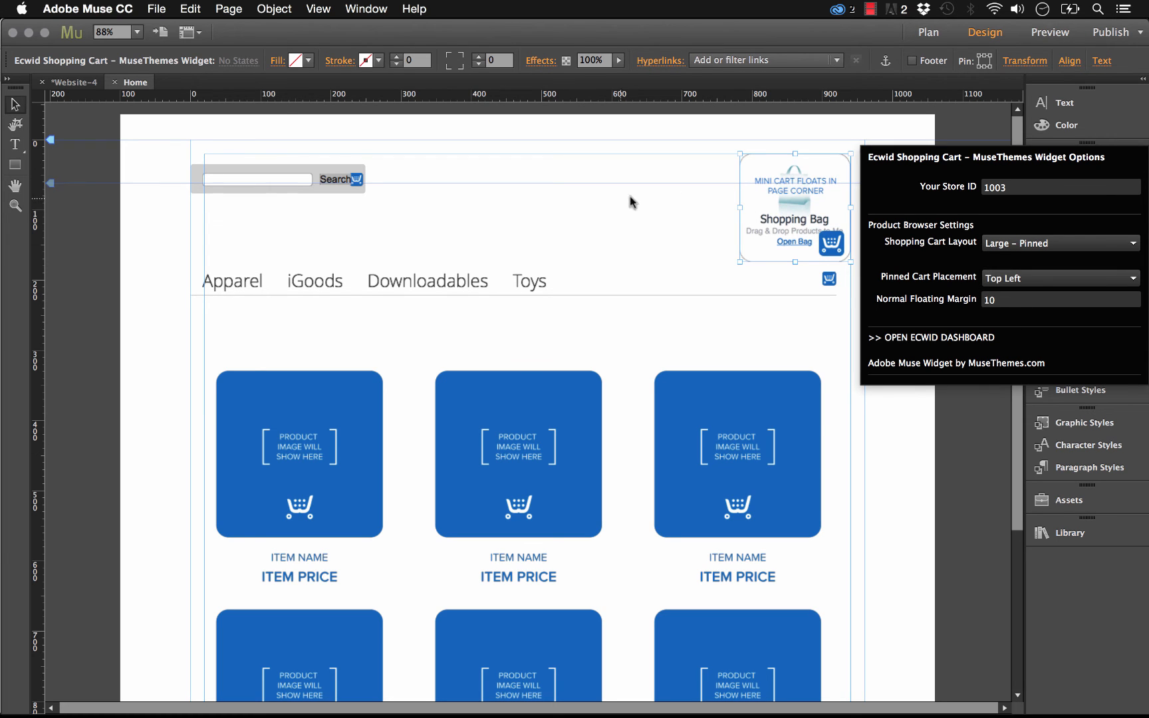
- Set the Pinned Cart Placement to Right Top Corner and the Normal Floating Margin to 20
{"action": "left_click", "coordinate": [1016, 280]}
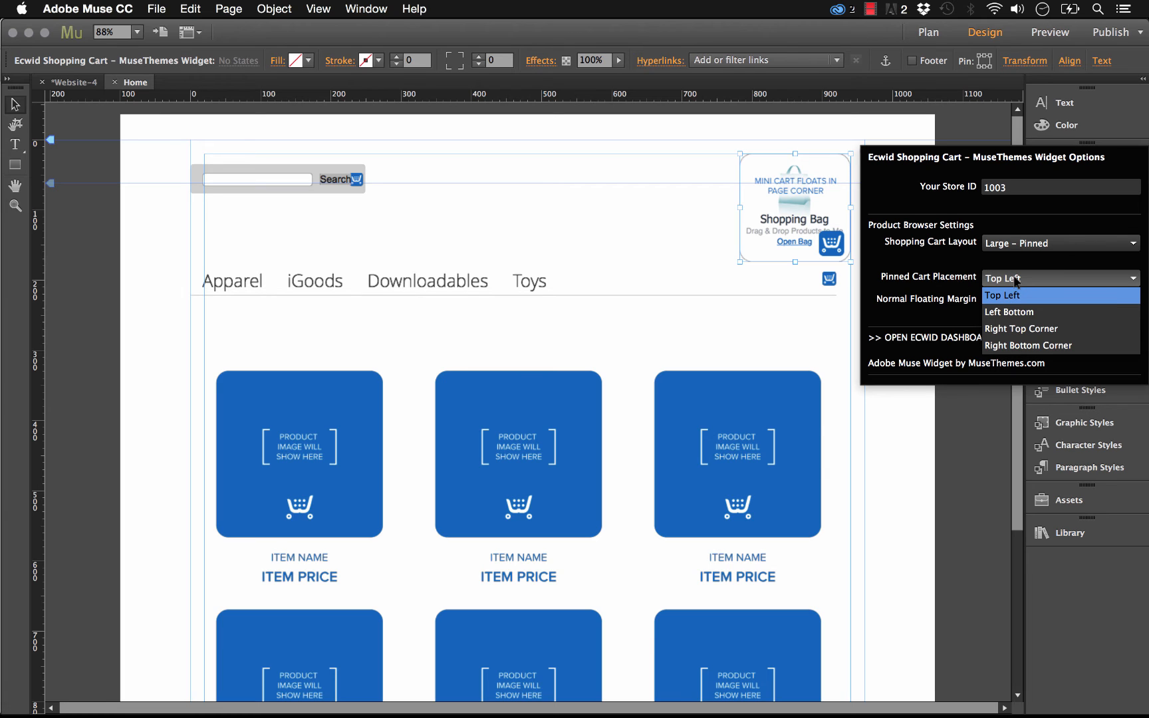
{"action": "left_click", "coordinate": [1053, 333]}
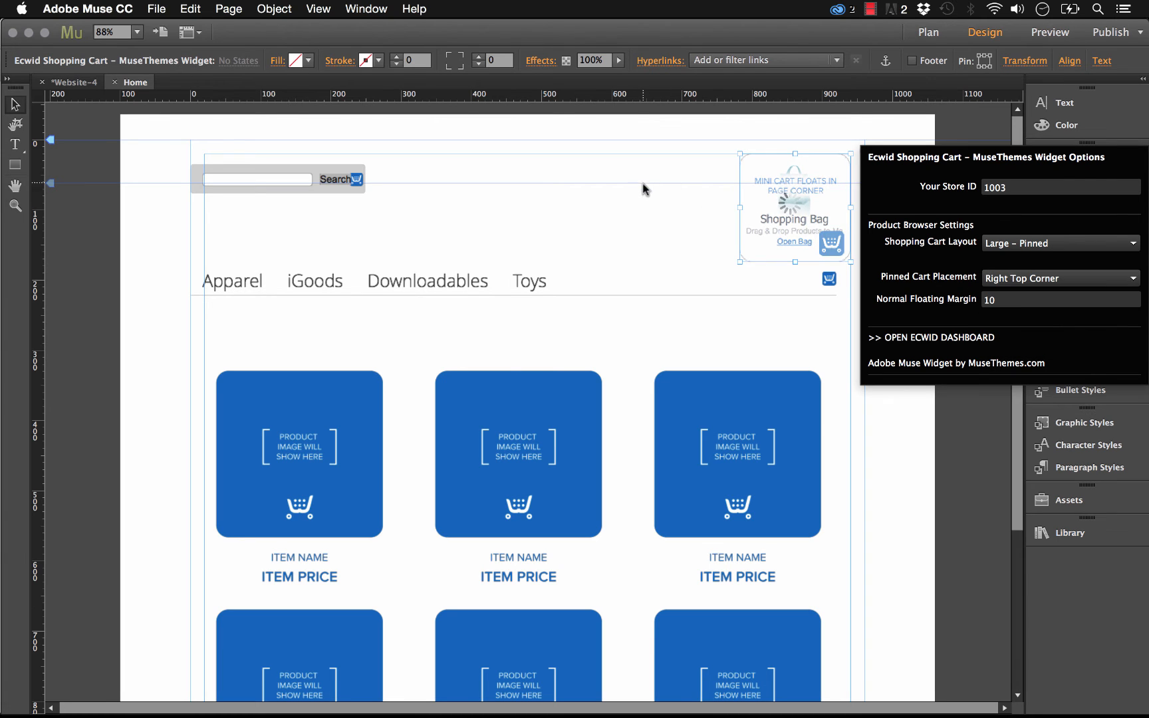
{"action": "left_click", "coordinate": [1007, 302]}
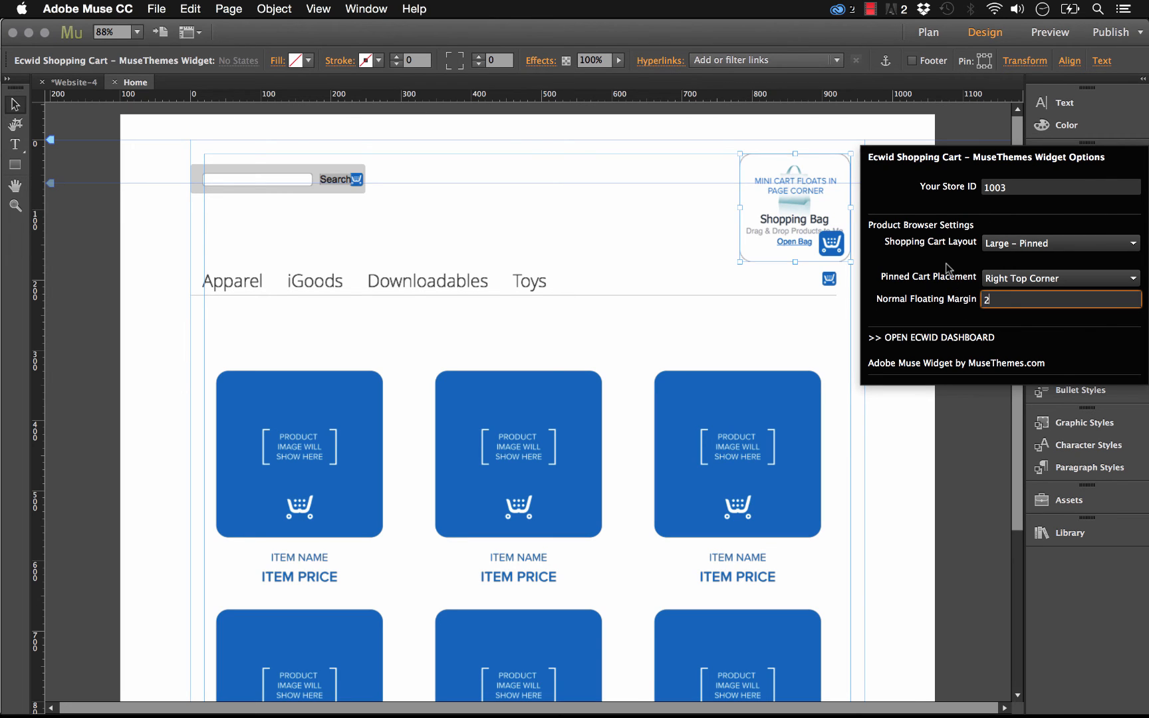
{"action": "key", "text": "Return"}
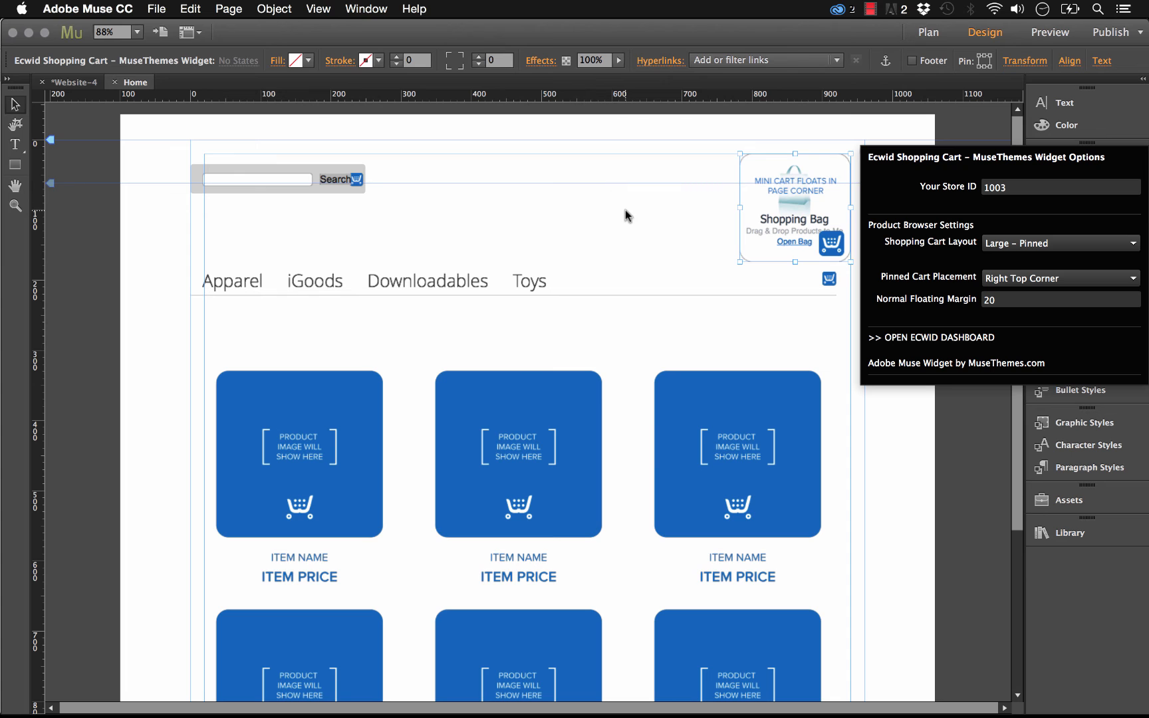
- Preview the page in the browser and open the iGoods category
{"action": "left_click", "coordinate": [145, 9]}
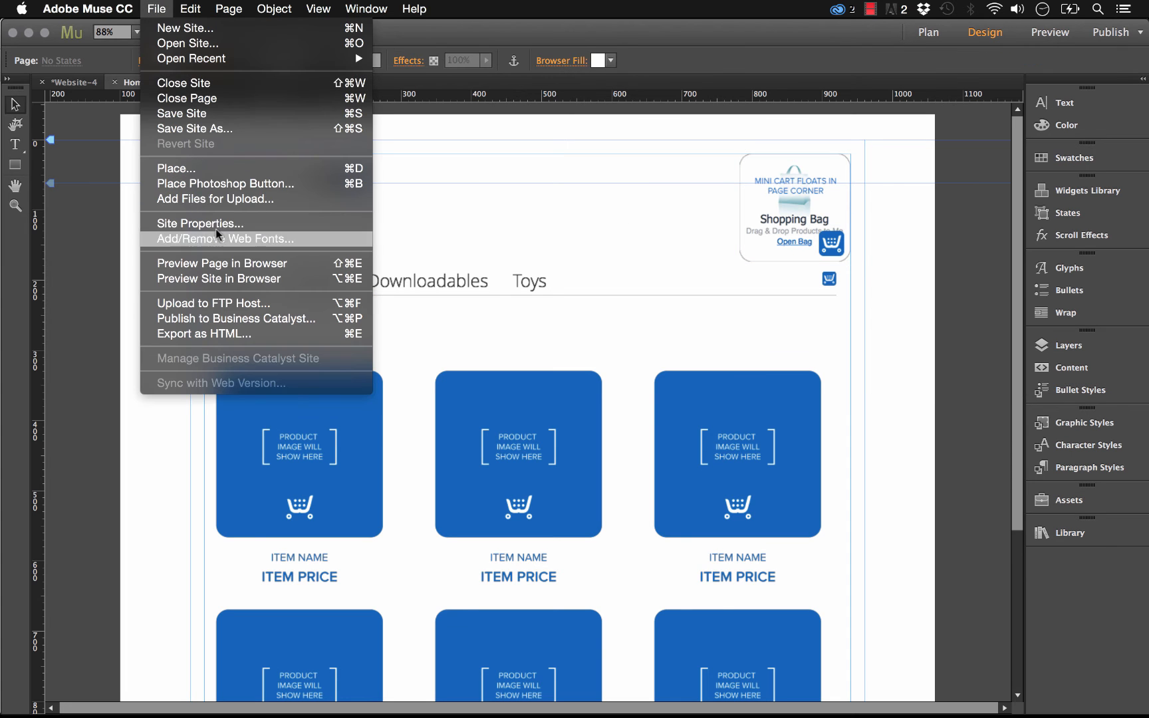
{"action": "left_click", "coordinate": [223, 262]}
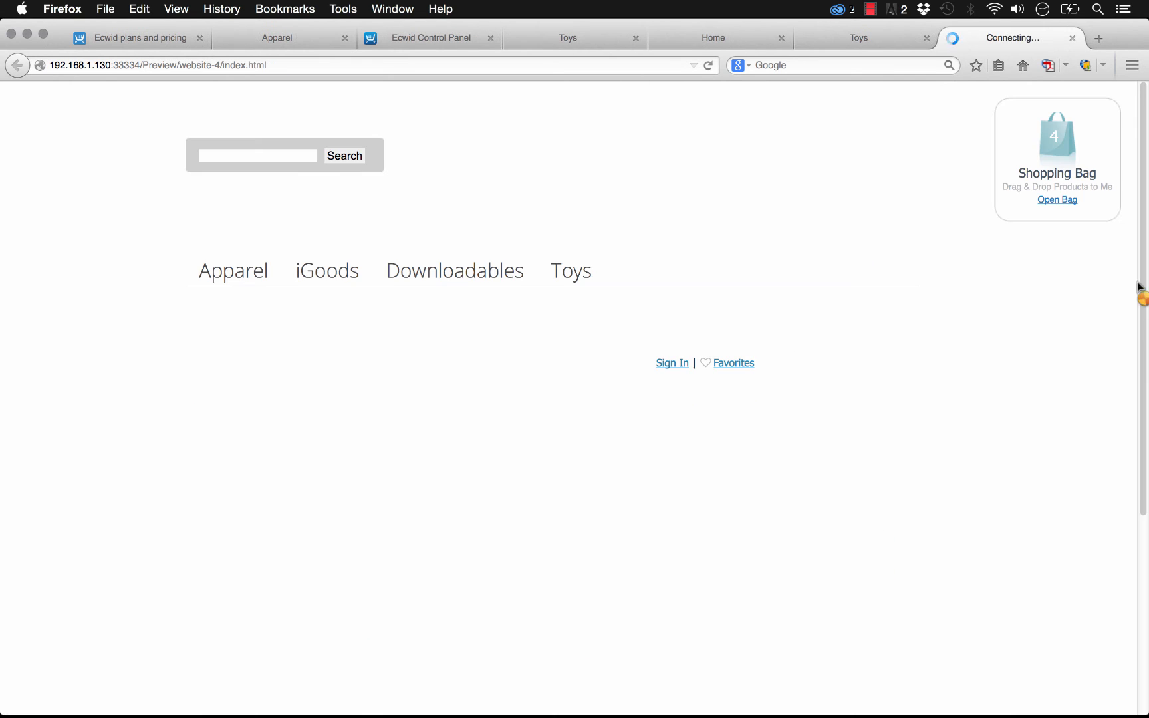
{"action": "left_click_drag", "start_coordinate": [1147, 192], "coordinate": [1136, 57]}
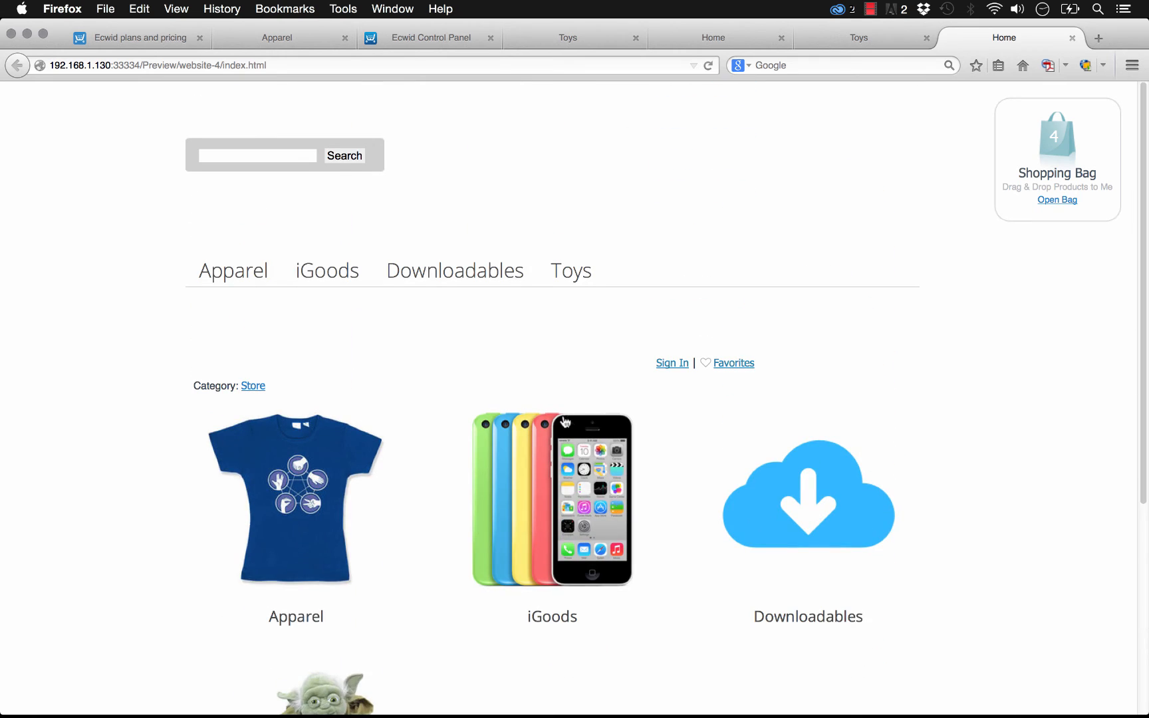
{"action": "left_click", "coordinate": [540, 451]}
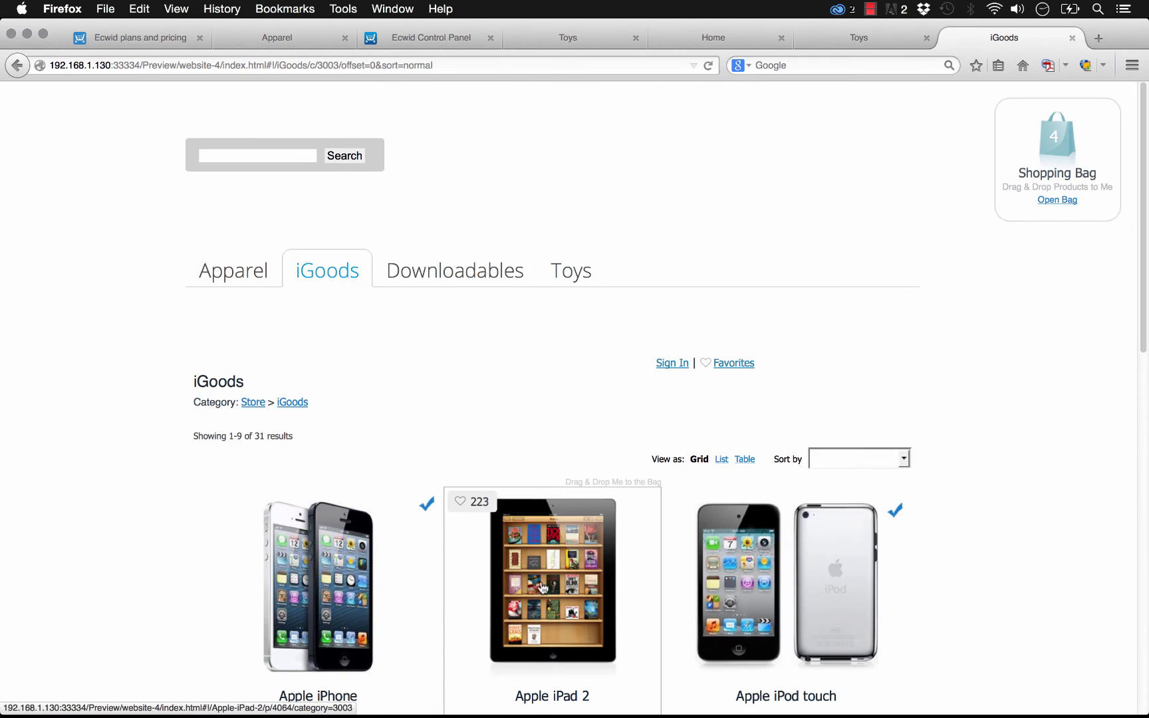
- Drag the Apple iPad 2 onto the pinned shopping bag and scroll through the iGoods products
{"action": "left_click_drag", "start_coordinate": [539, 585], "coordinate": [1063, 170]}
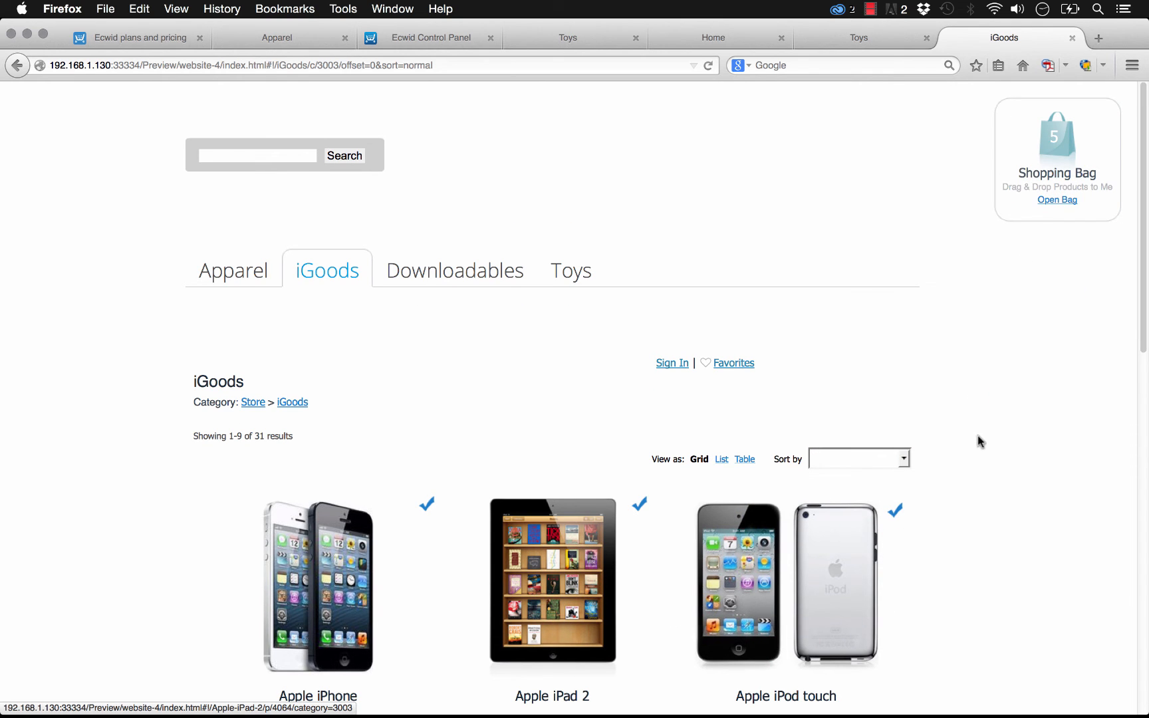
{"action": "scroll", "coordinate": [980, 441], "scroll_direction": "down", "scroll_amount": 10}
{"action": "mouse_move", "coordinate": [476, 712]}
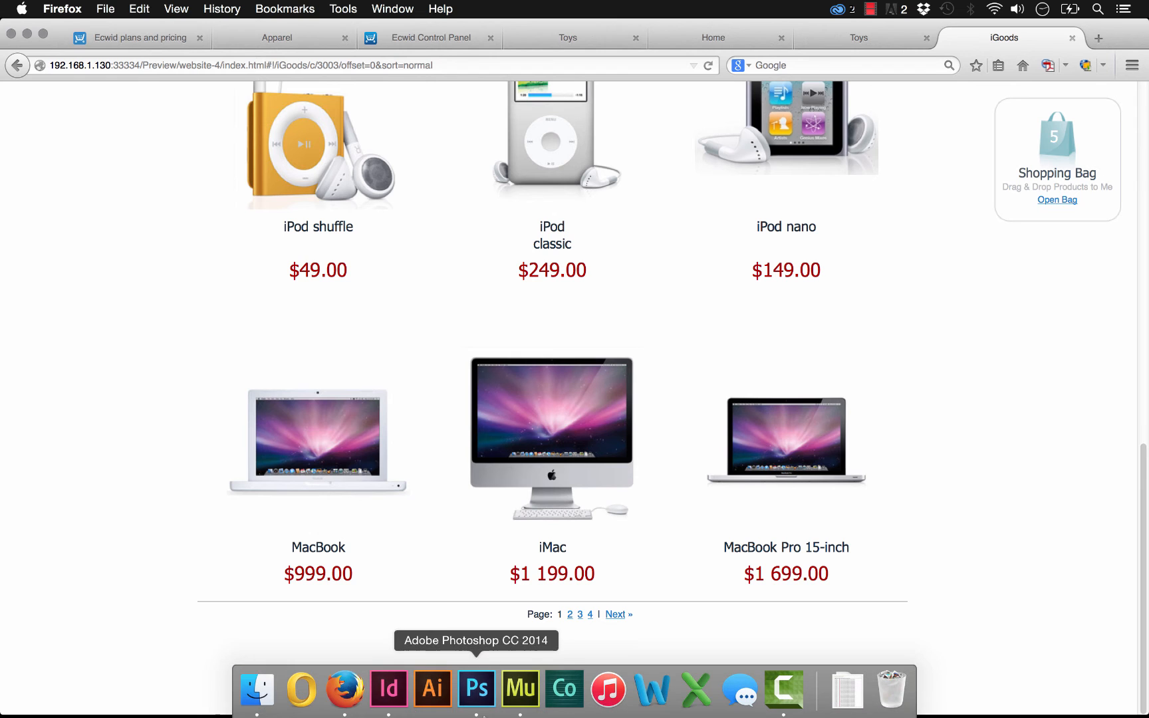
- Switch to Muse and nudge the category tabs widget slightly downward
{"action": "left_click", "coordinate": [520, 692]}
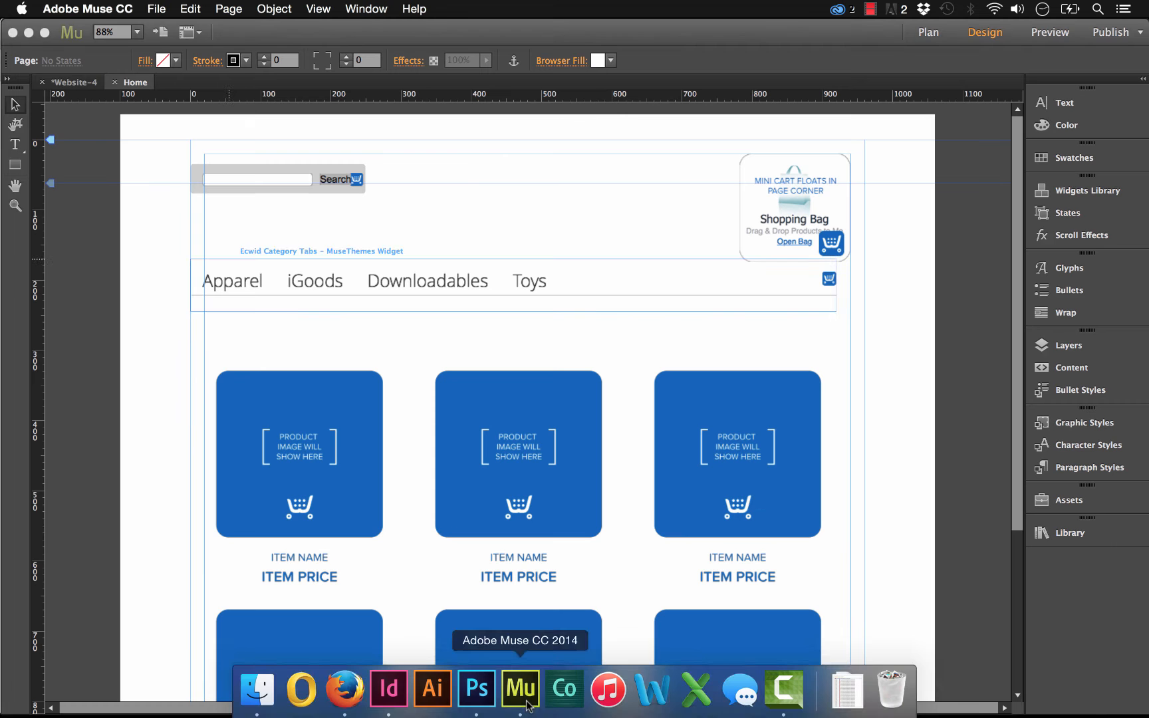
{"action": "left_click", "coordinate": [636, 285]}
{"action": "left_click_drag", "start_coordinate": [417, 280], "coordinate": [421, 288]}
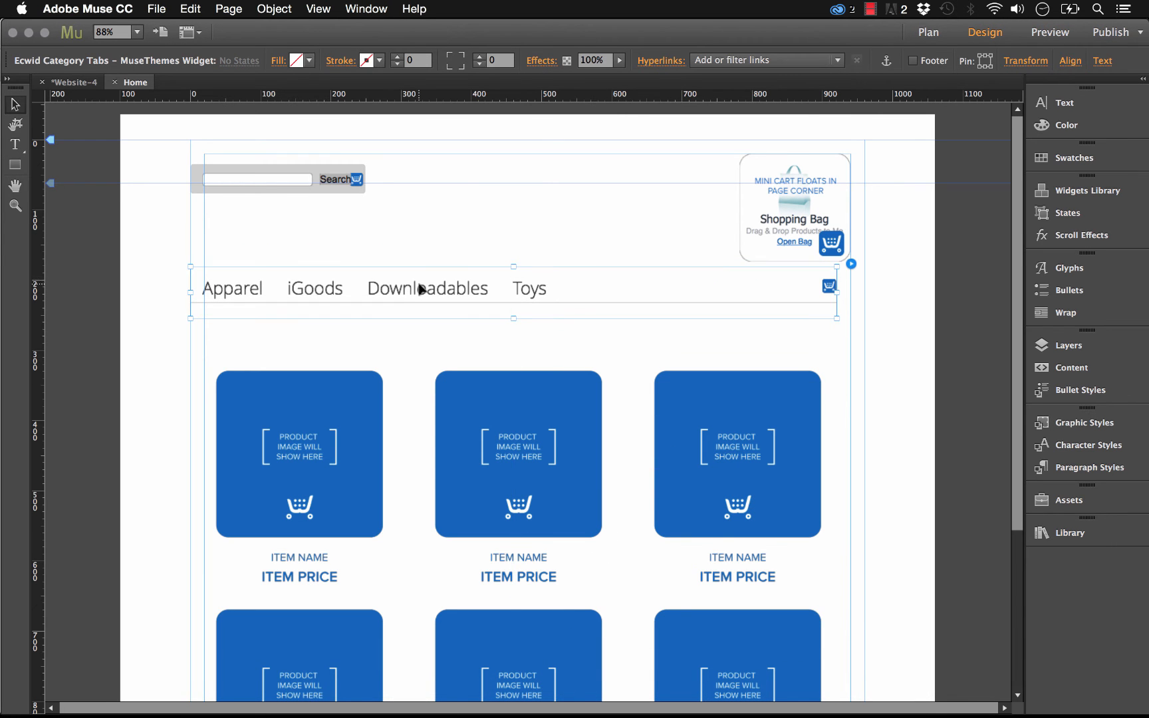
- Set the category tabs widget's Category Tab Type to Vertical Tabs
{"action": "left_click", "coordinate": [851, 264]}
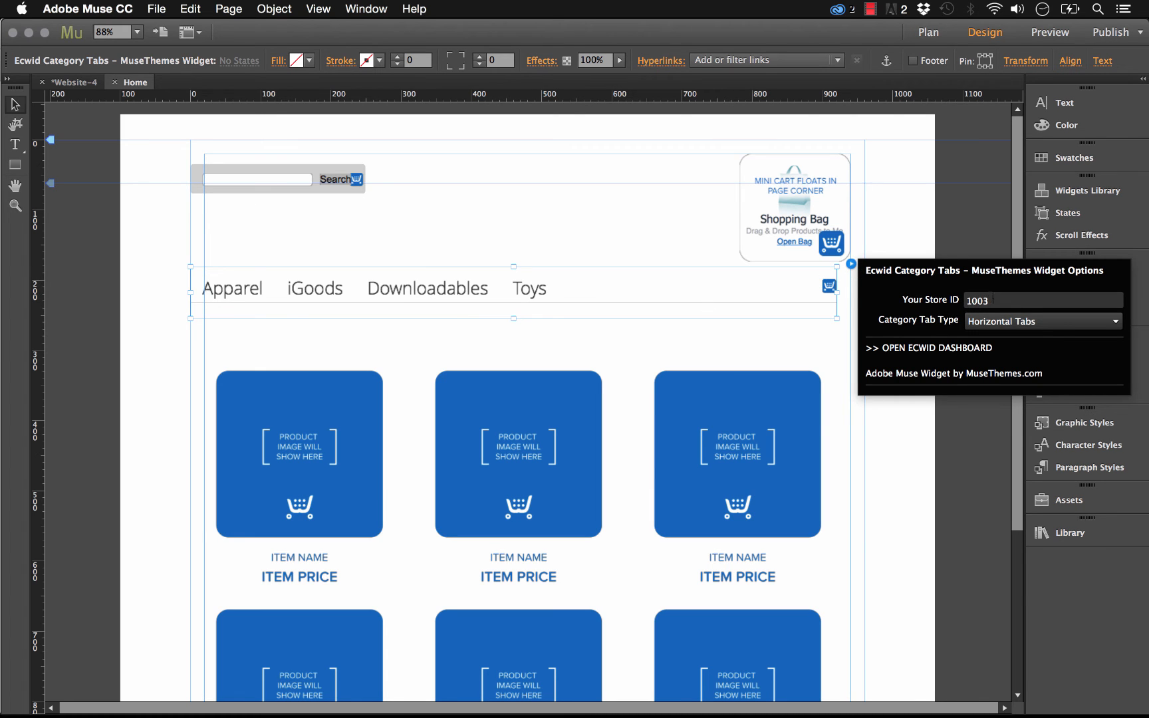
{"action": "left_click", "coordinate": [1014, 325]}
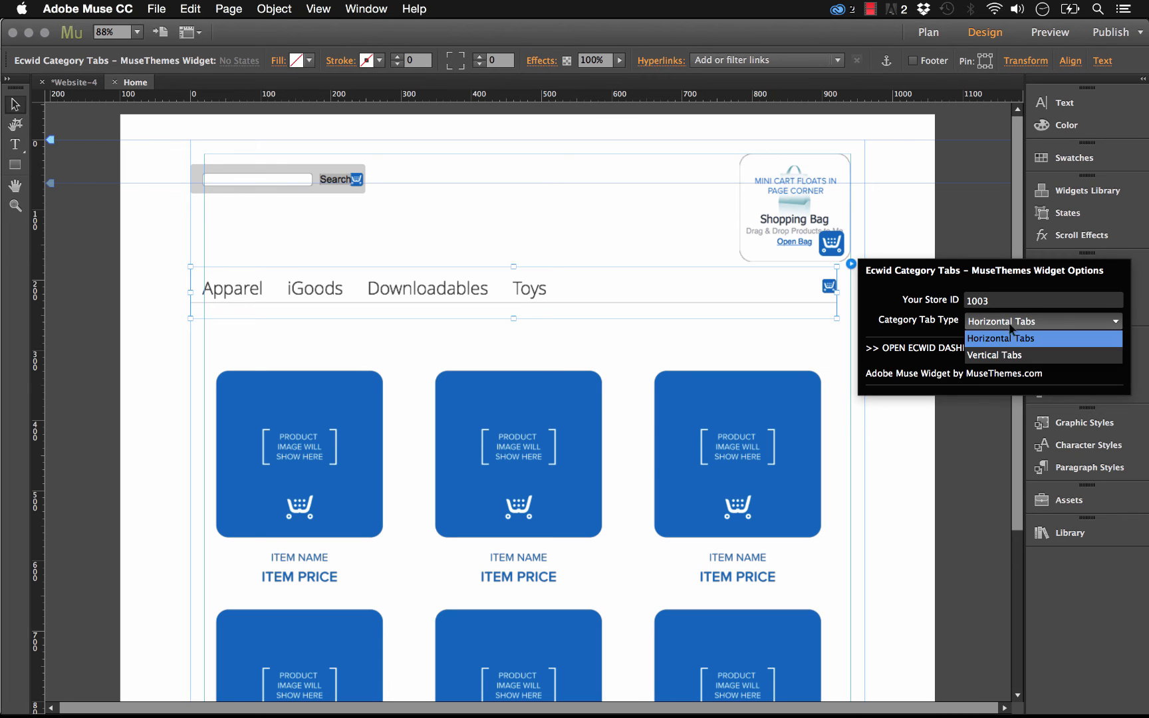
{"action": "left_click", "coordinate": [1014, 355]}
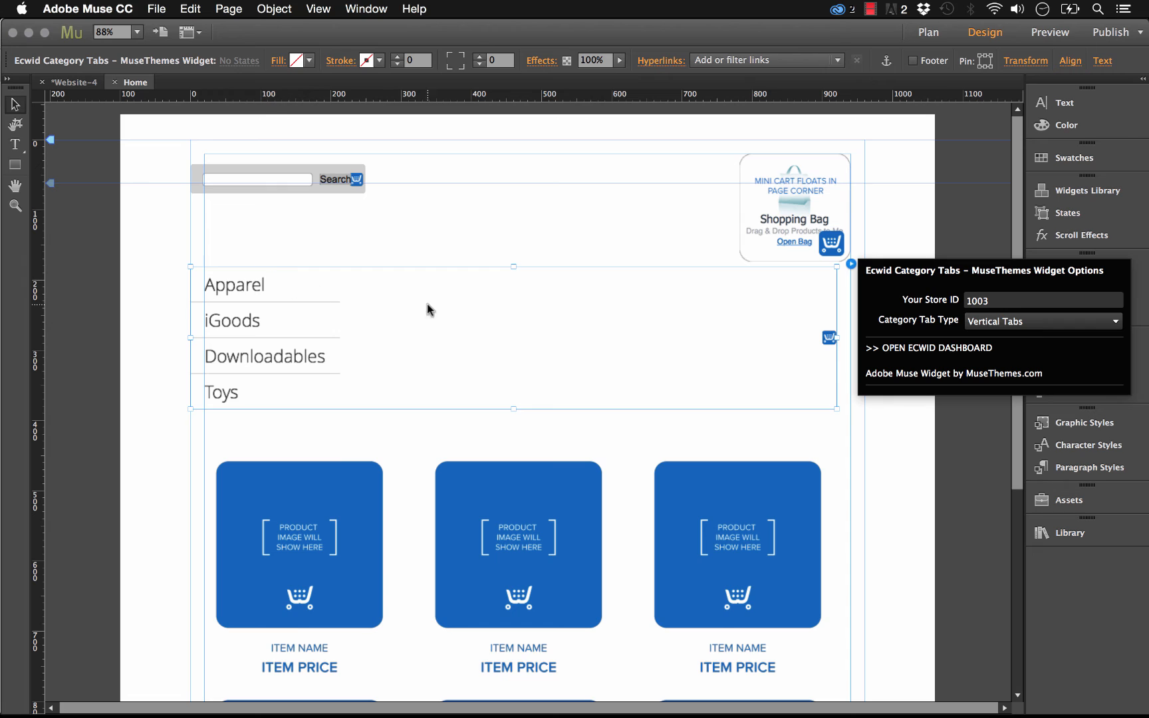
- Set the Category Tab Type back to Horizontal Tabs and shorten the widget by raising its bottom edge
{"action": "left_click", "coordinate": [1001, 326]}
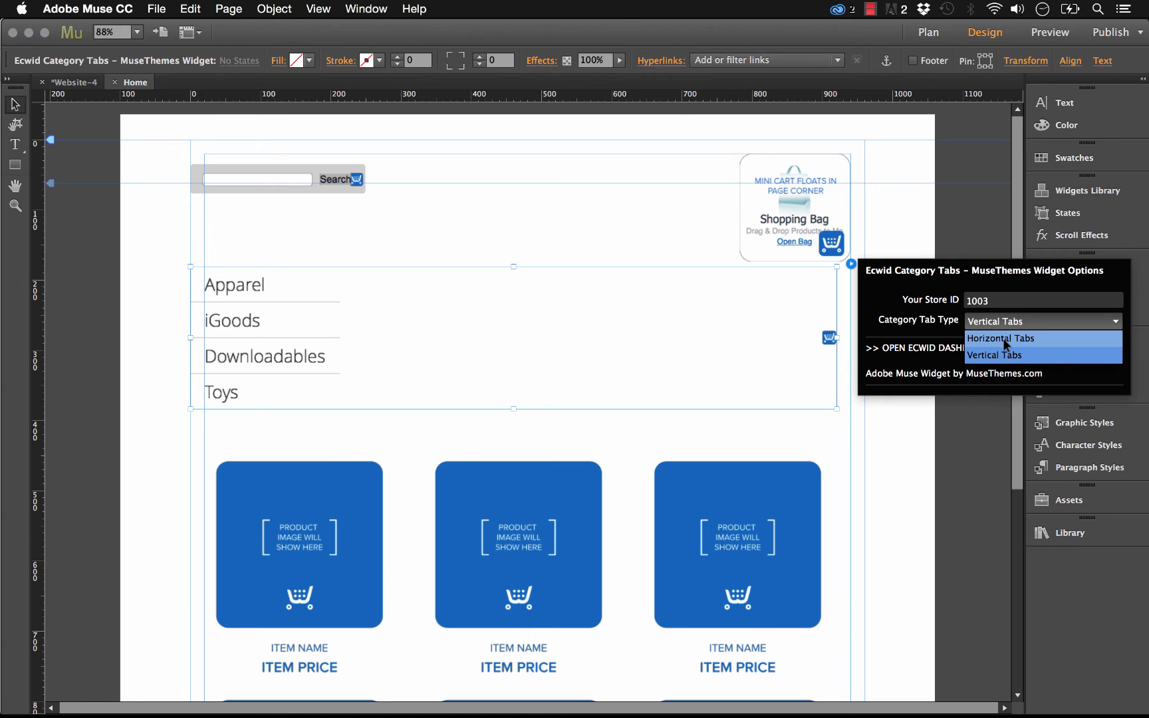
{"action": "left_click", "coordinate": [1005, 339]}
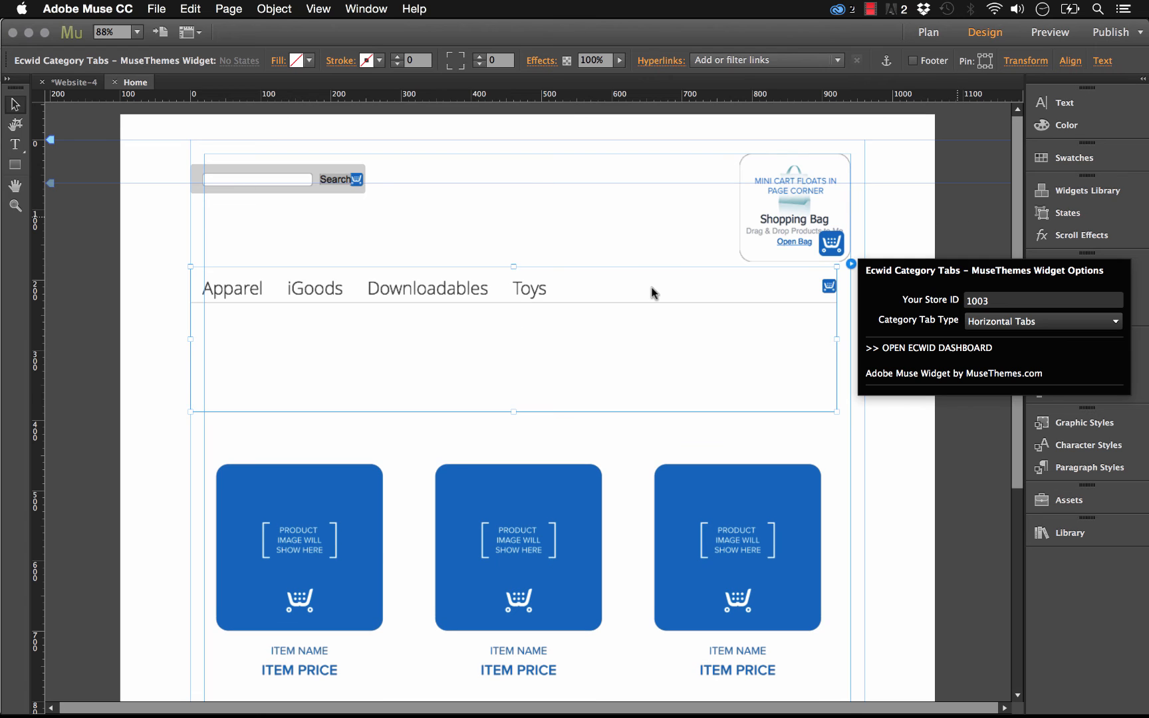
{"action": "left_click", "coordinate": [522, 416]}
{"action": "left_click", "coordinate": [518, 406]}
{"action": "left_click_drag", "start_coordinate": [511, 411], "coordinate": [522, 348]}
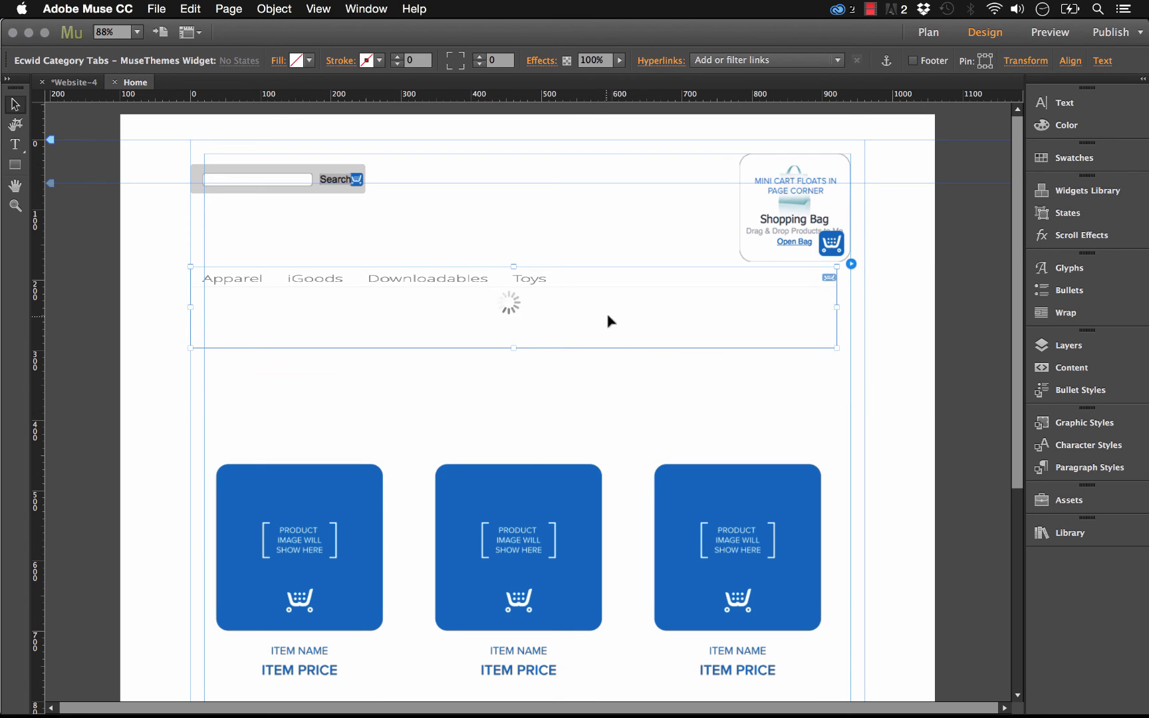
{"action": "left_click", "coordinate": [908, 419]}
- Move the product browser widget up to sit just below the category tabs
{"action": "scroll", "coordinate": [865, 425], "scroll_direction": "down", "scroll_amount": 5}
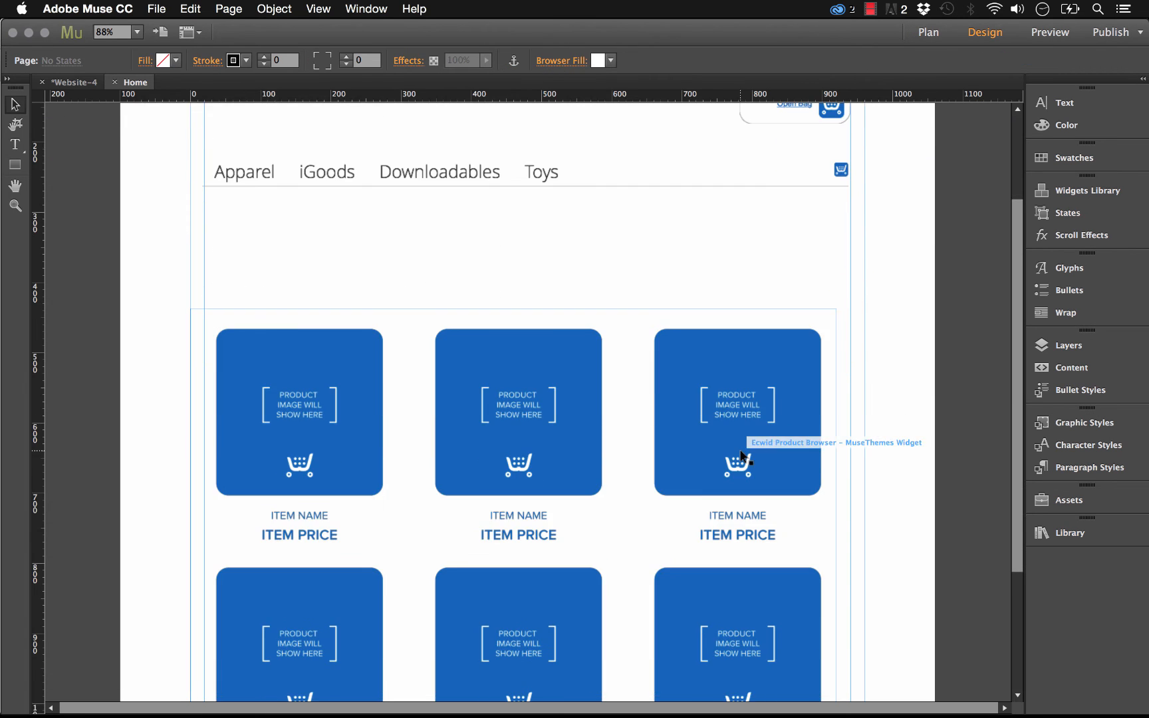
{"action": "left_click_drag", "start_coordinate": [741, 452], "coordinate": [758, 383]}
{"action": "left_click_drag", "start_coordinate": [518, 351], "coordinate": [524, 346]}
- Set the product browser's Product Layout and Display Search Results both to List
{"action": "left_click", "coordinate": [863, 222]}
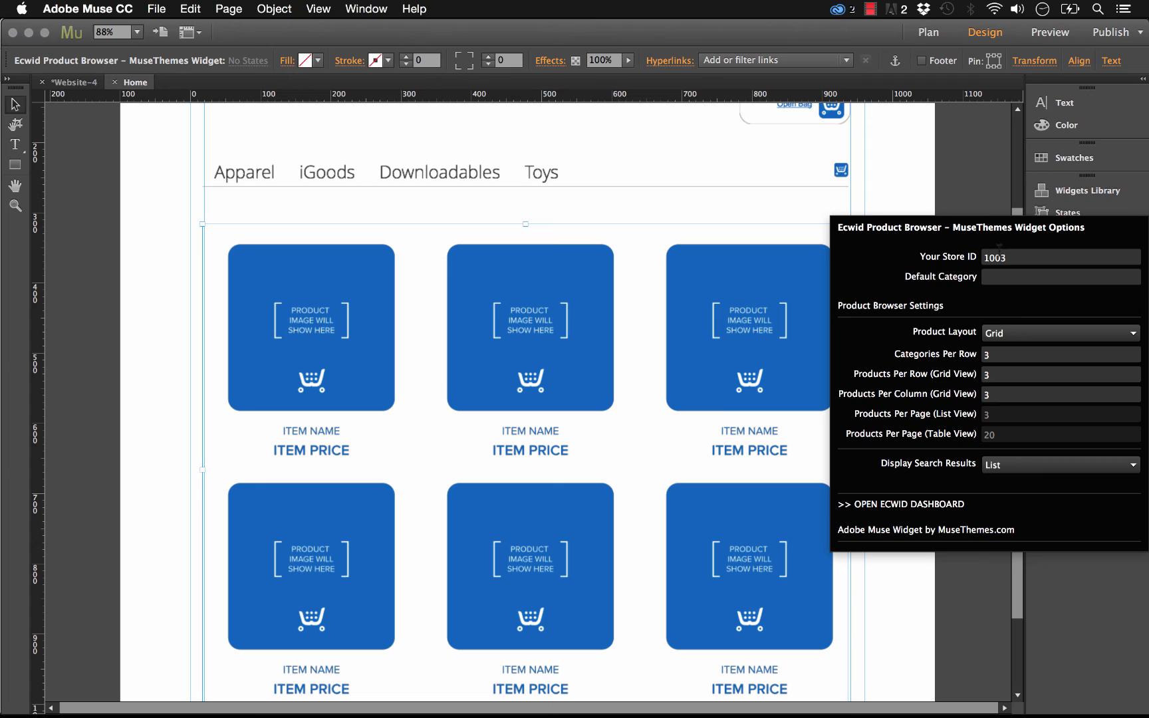
{"action": "left_click", "coordinate": [1008, 257]}
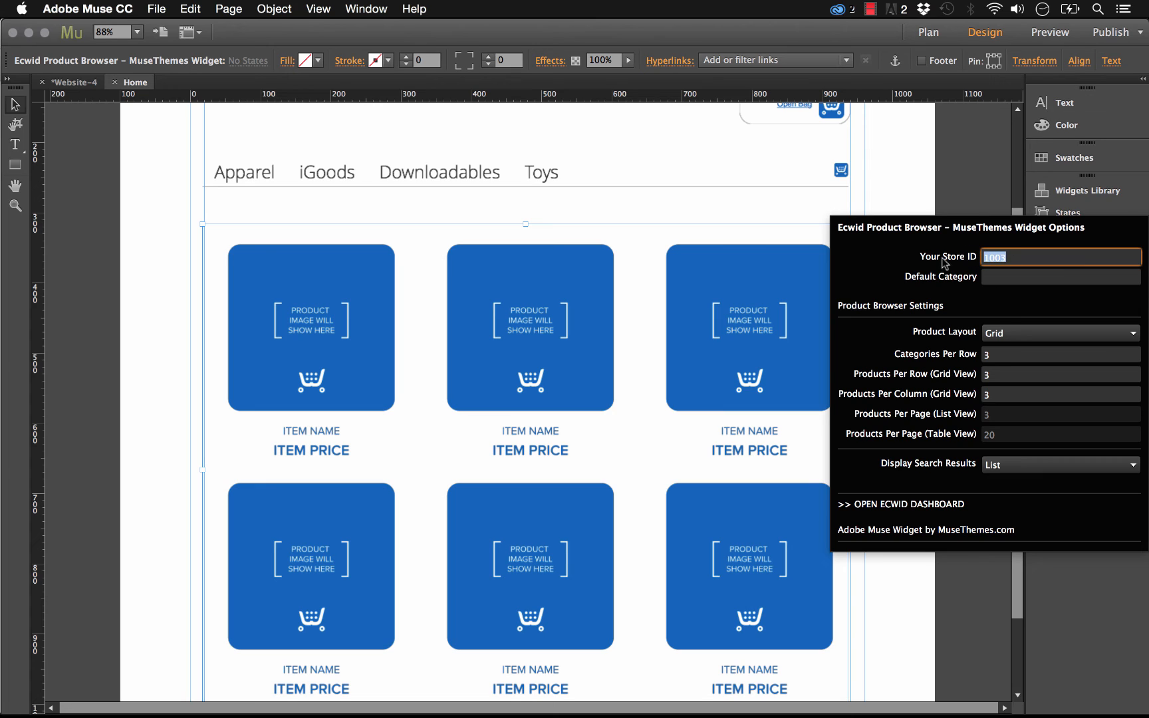
{"action": "left_click", "coordinate": [1004, 257]}
{"action": "left_click", "coordinate": [1029, 278]}
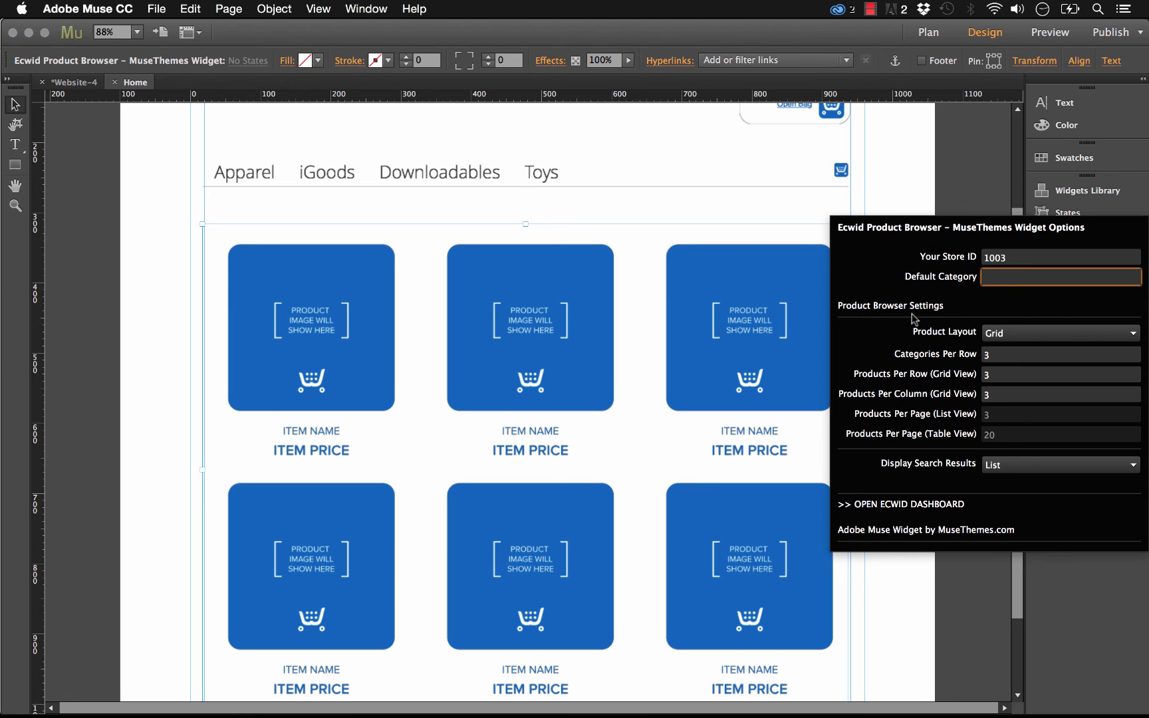
{"action": "left_click", "coordinate": [1018, 336]}
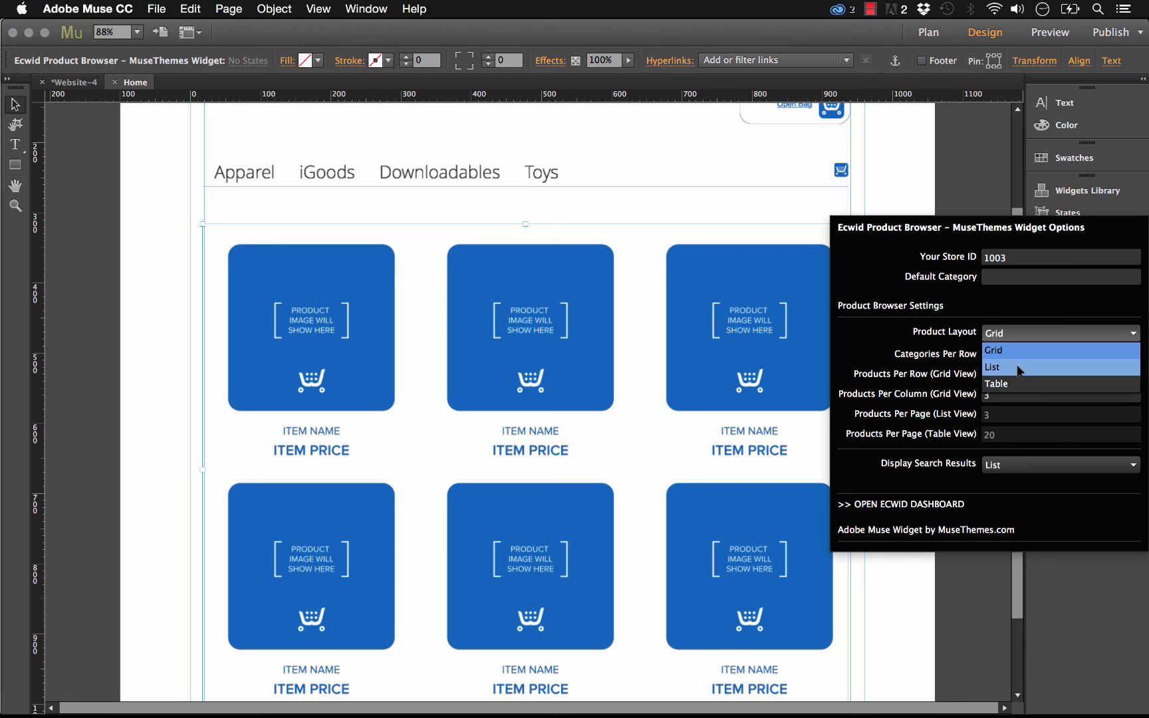
{"action": "left_click", "coordinate": [1019, 347]}
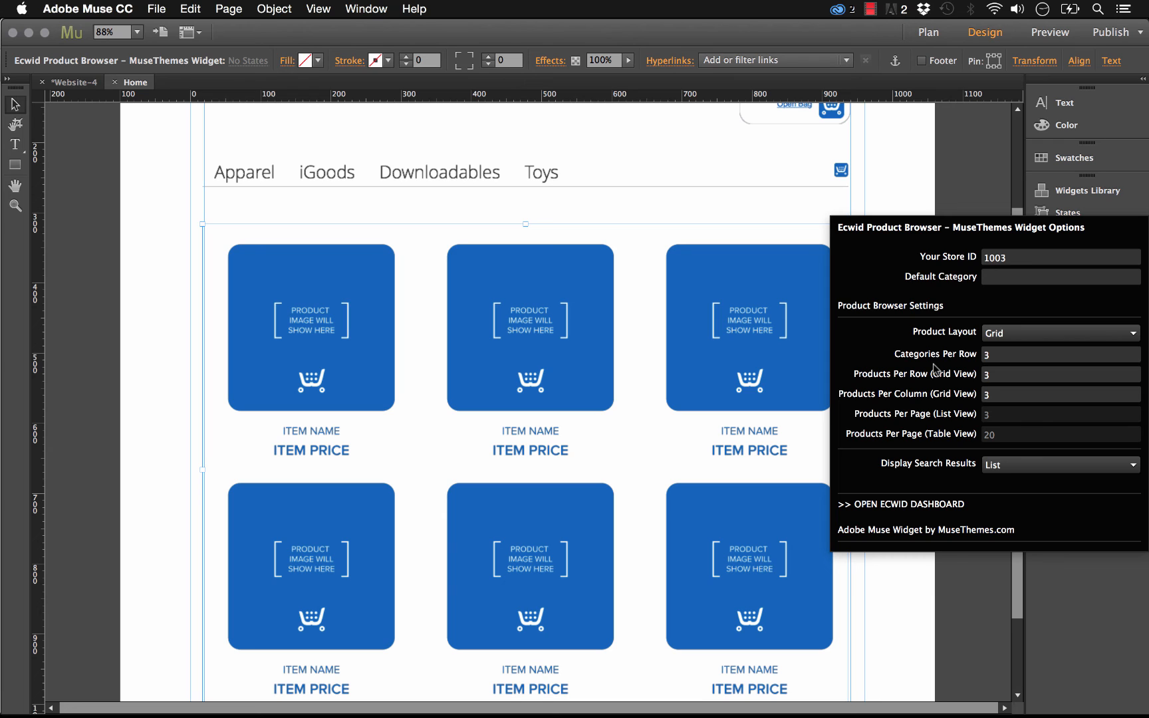
{"action": "left_click", "coordinate": [1049, 334]}
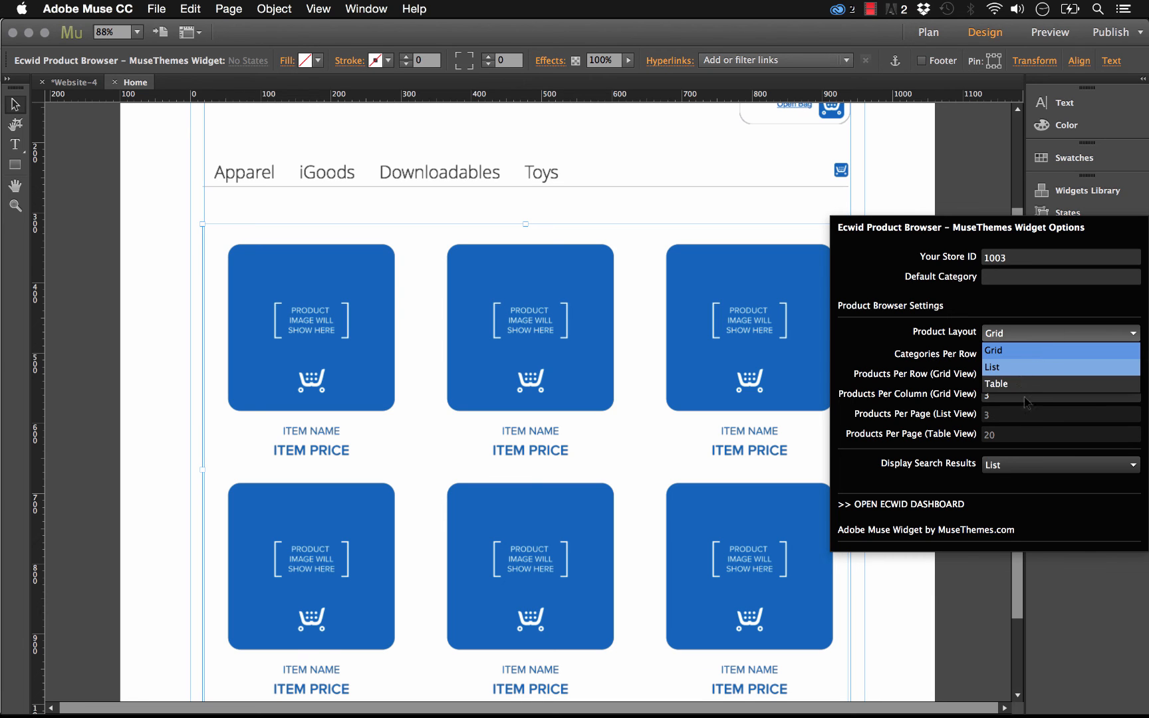
{"action": "left_click", "coordinate": [1023, 368]}
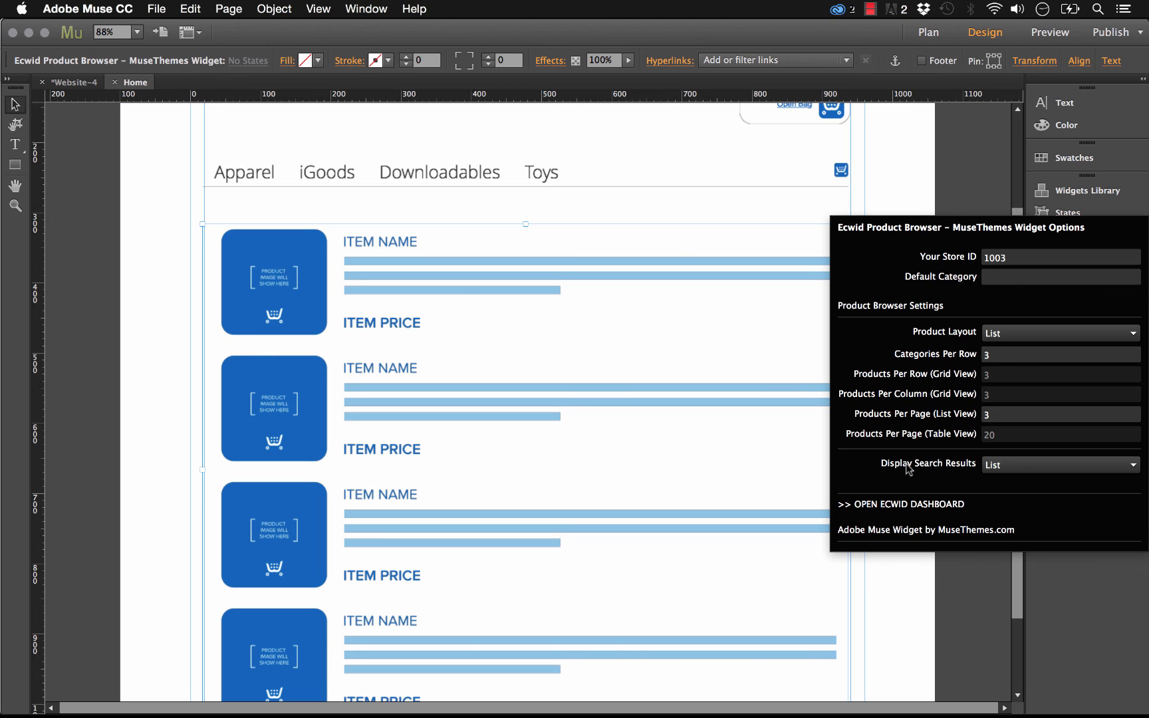
{"action": "left_click", "coordinate": [983, 464]}
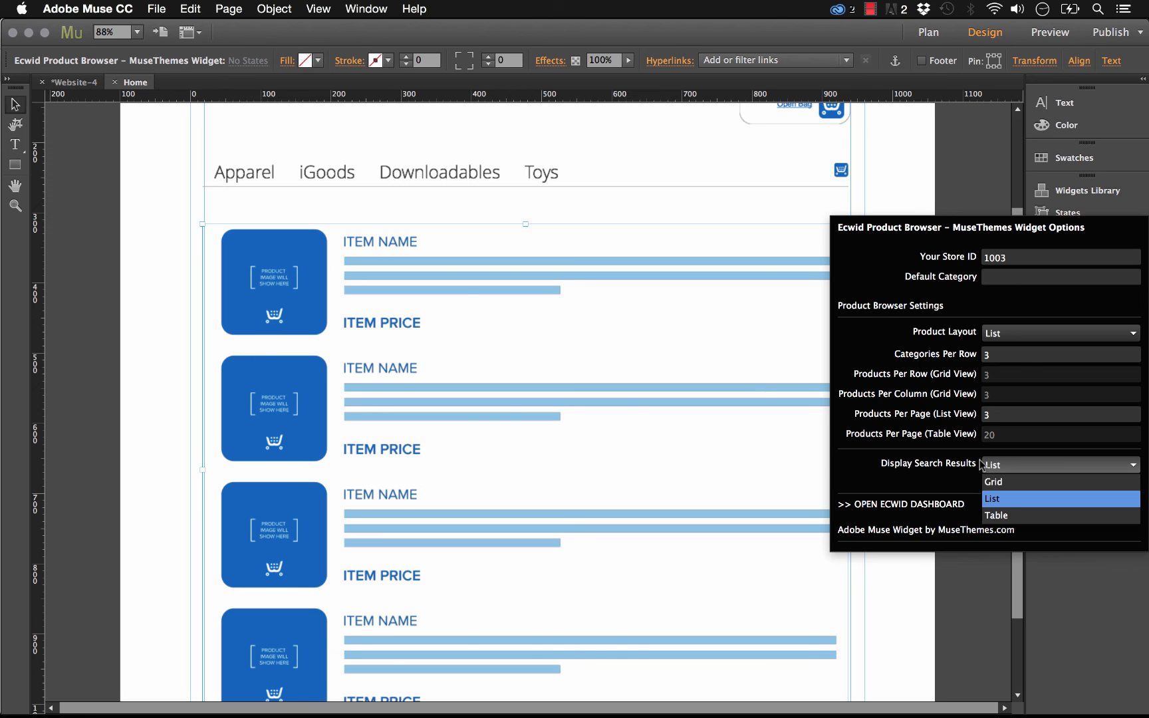
{"action": "left_click", "coordinate": [995, 499]}
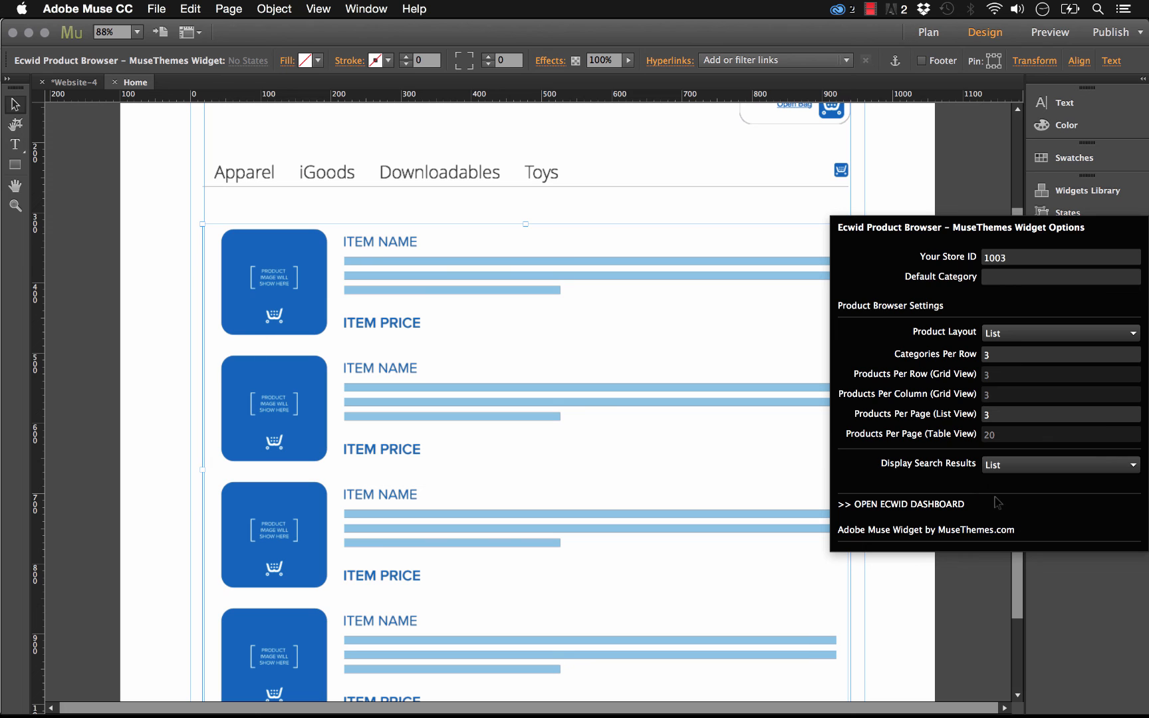
{"action": "left_click", "coordinate": [133, 127]}
- Preview the page in the browser and check the iGoods category's list view and Sort by options
{"action": "left_click", "coordinate": [157, 8]}
{"action": "left_click", "coordinate": [230, 268]}
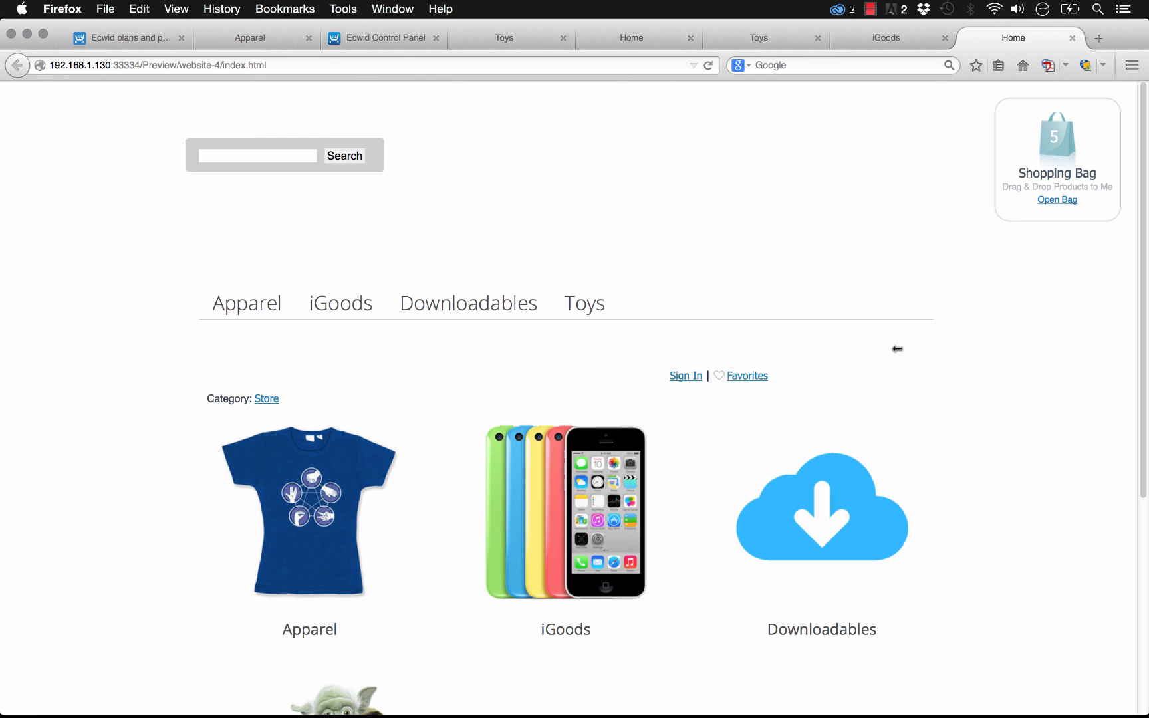
{"action": "left_click", "coordinate": [508, 505]}
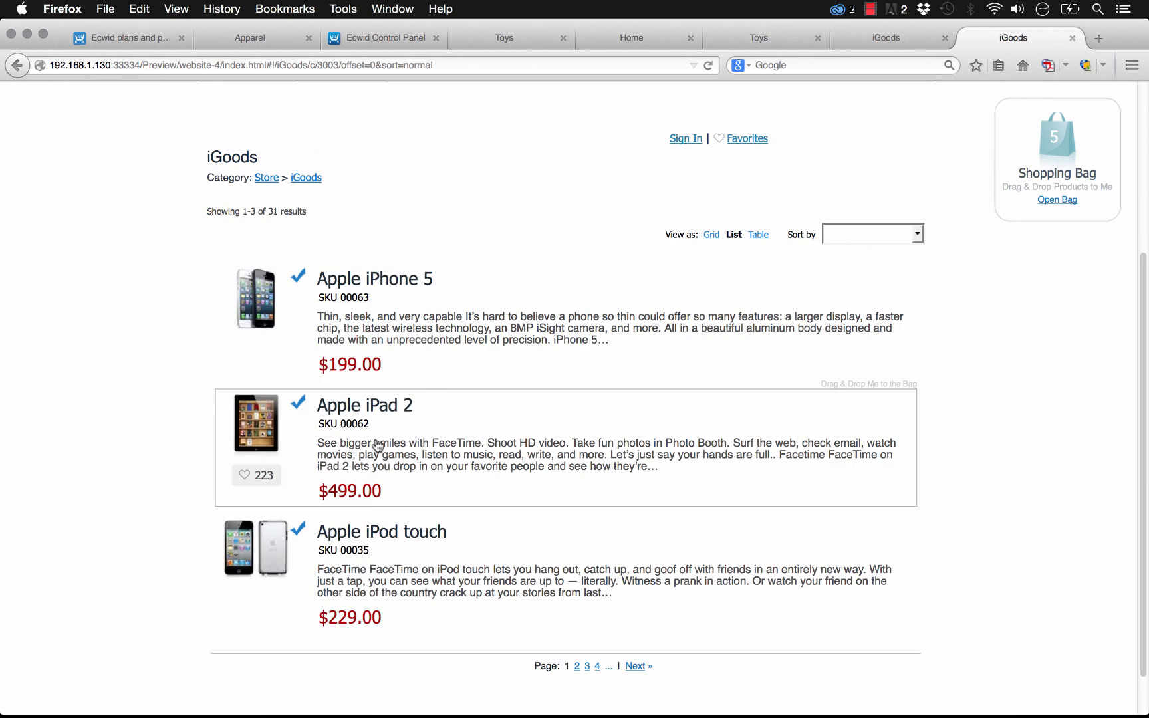
{"action": "scroll", "coordinate": [379, 313], "scroll_direction": "up", "scroll_amount": 5}
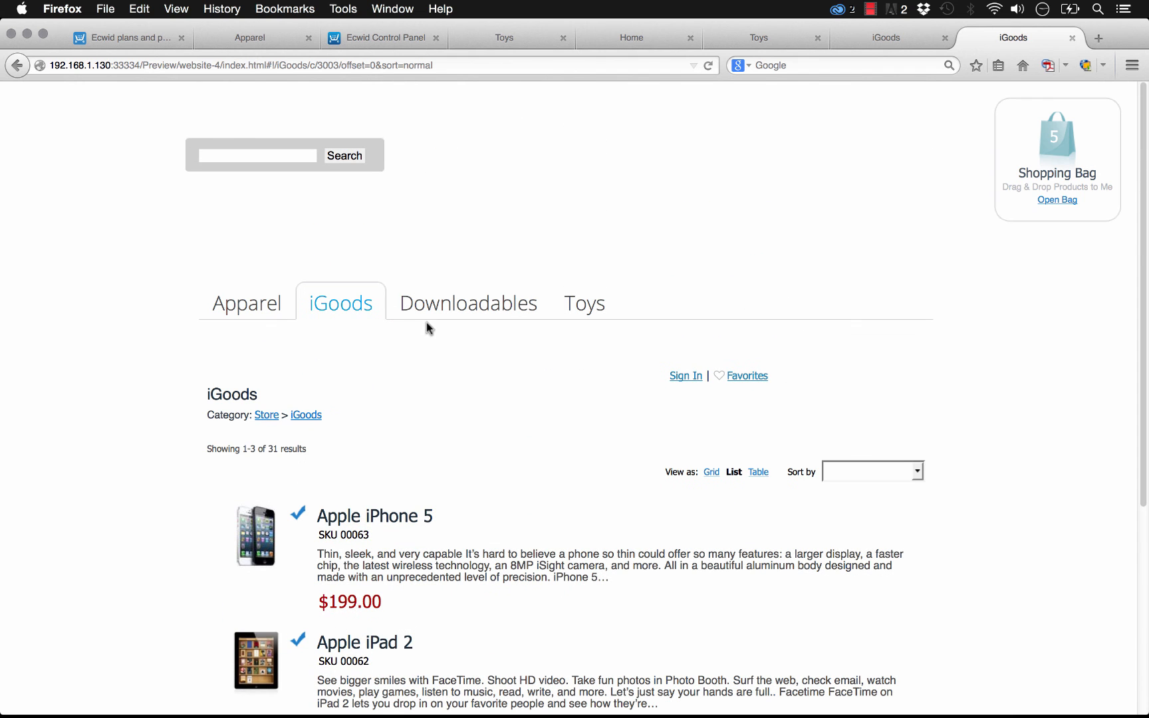
{"action": "left_click", "coordinate": [885, 476]}
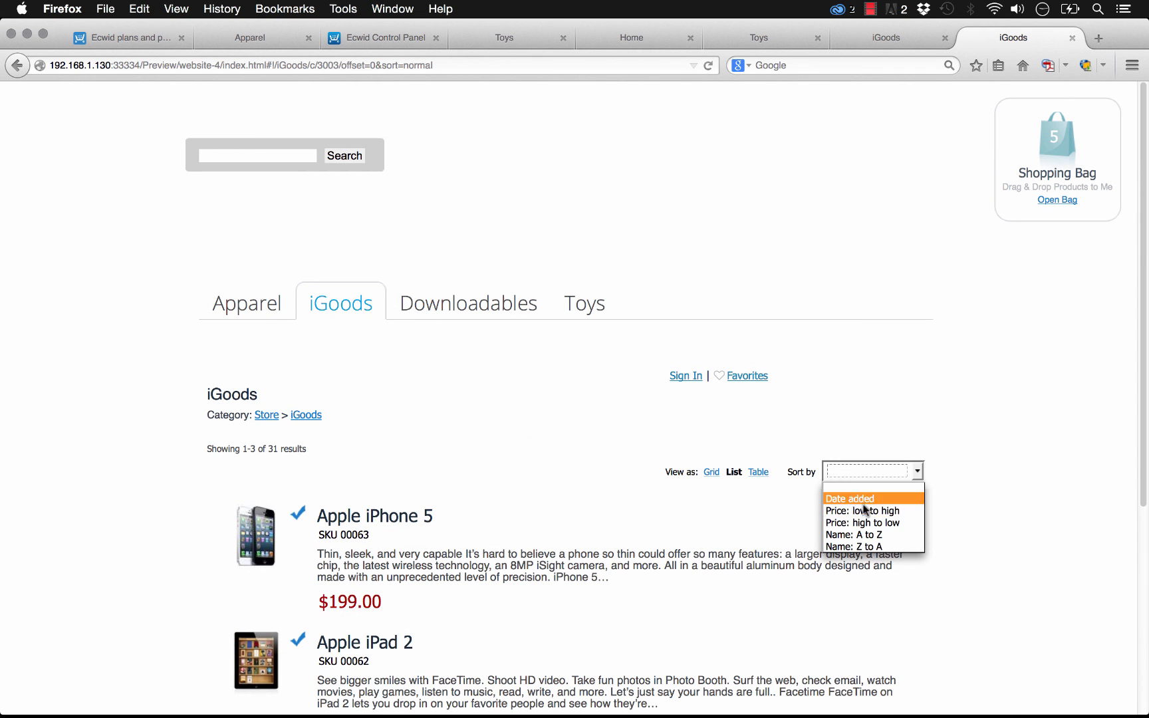
- In the preview, open and close the store's Sign In dialog and open the Toys category
{"action": "left_click", "coordinate": [857, 412]}
{"action": "left_click", "coordinate": [678, 373]}
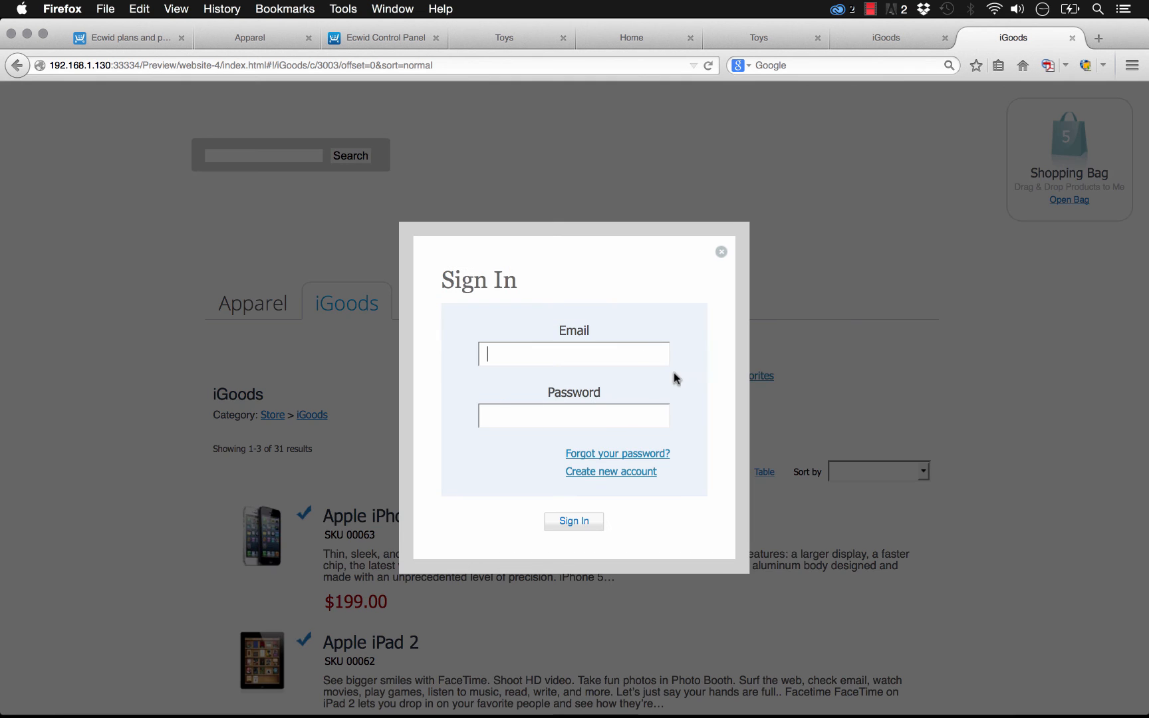
{"action": "left_click", "coordinate": [721, 251]}
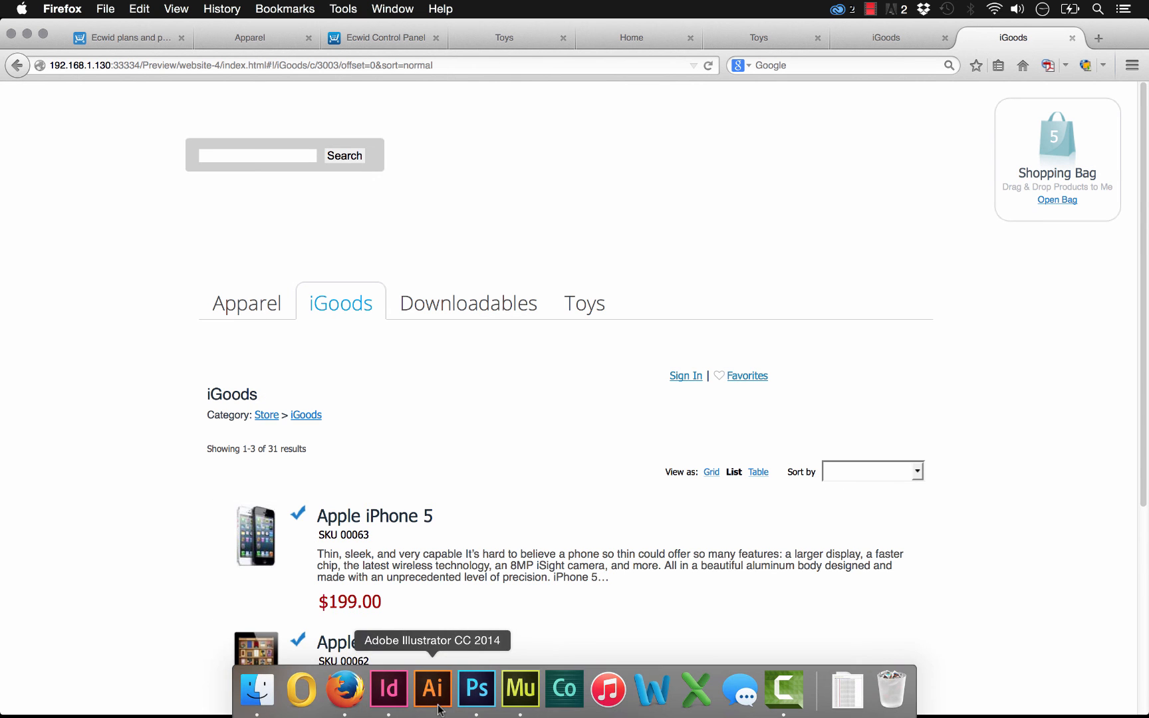
{"action": "left_click", "coordinate": [602, 305]}
{"action": "left_click_drag", "start_coordinate": [271, 549], "coordinate": [1058, 148]}
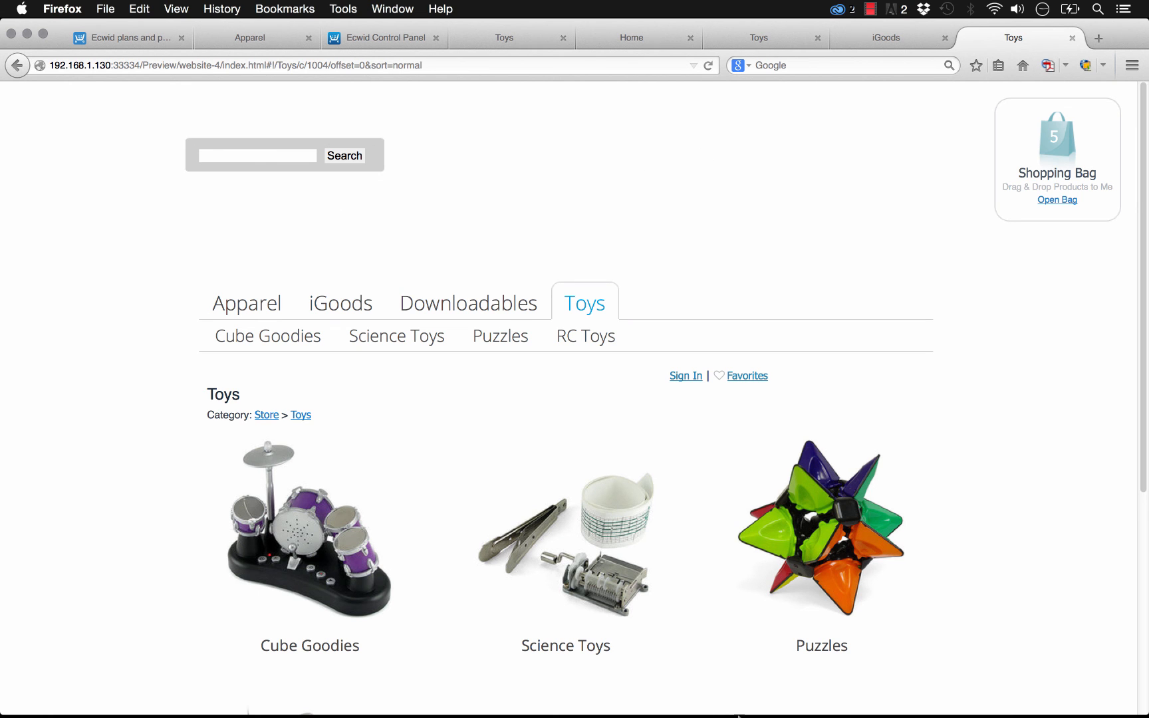
- Switch back to Adobe Muse and nudge the shopping cart widget slightly up and to the right
{"action": "left_click", "coordinate": [520, 691]}
{"action": "left_click", "coordinate": [548, 300]}
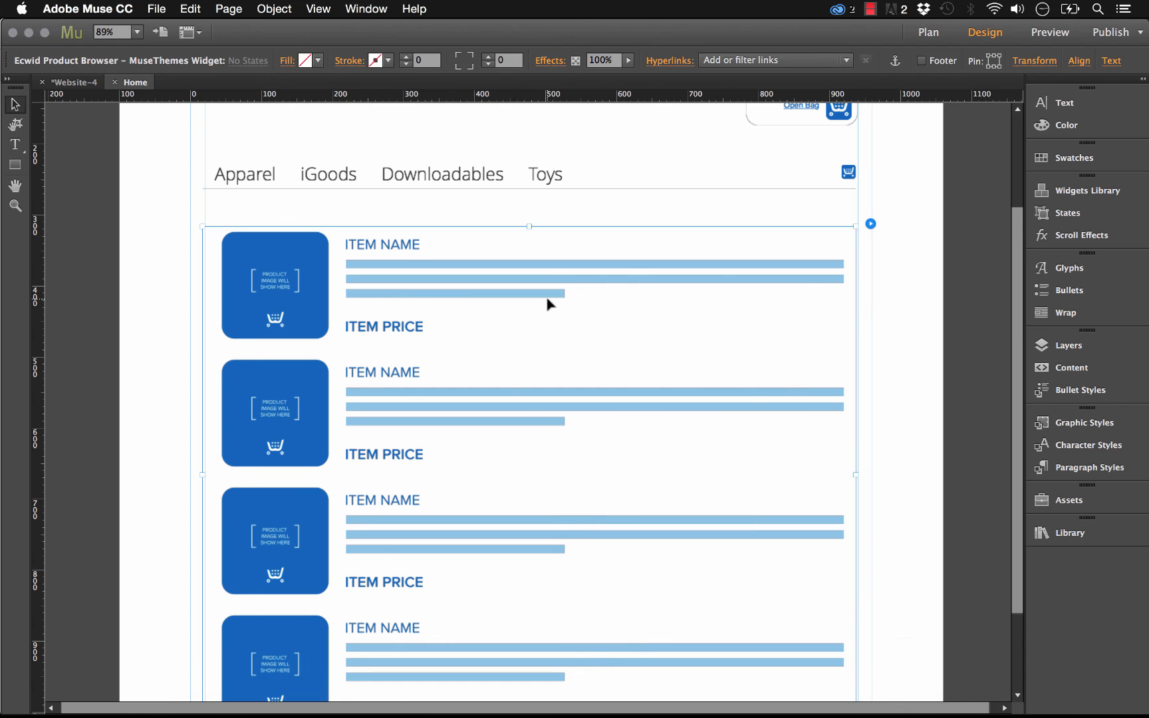
{"action": "scroll", "coordinate": [952, 372], "scroll_direction": "up", "scroll_amount": 5}
{"action": "left_click", "coordinate": [950, 367]}
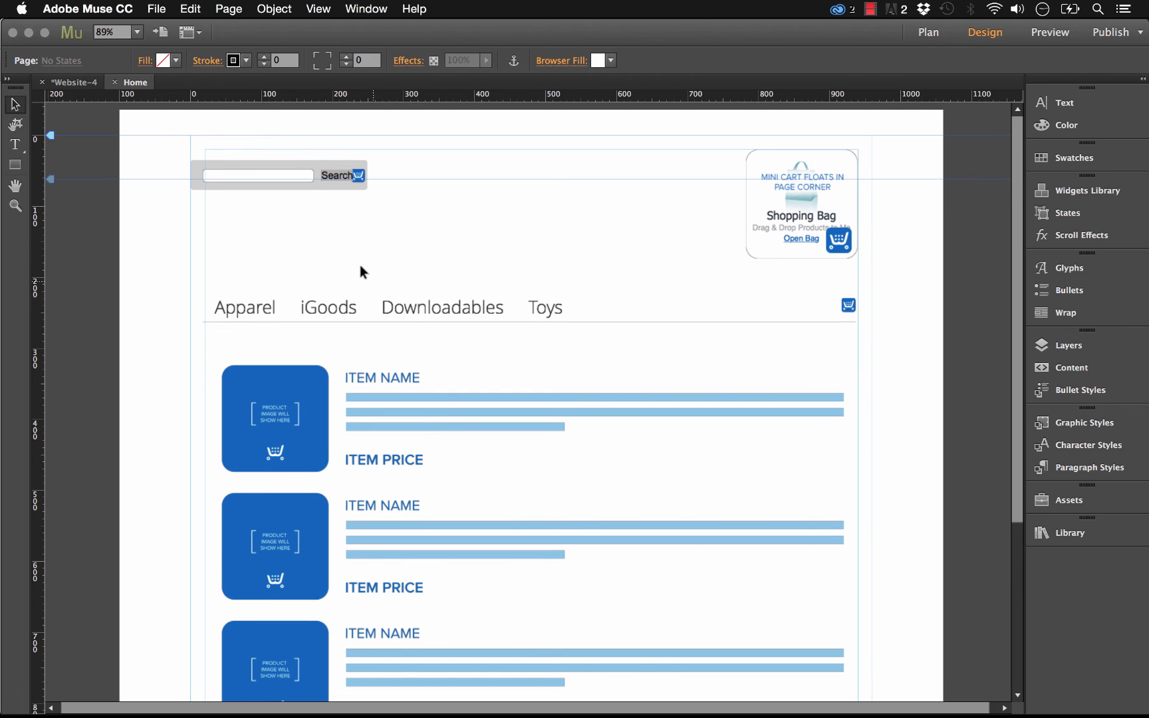
{"action": "left_click", "coordinate": [404, 289]}
{"action": "left_click", "coordinate": [407, 282]}
{"action": "left_click", "coordinate": [436, 307]}
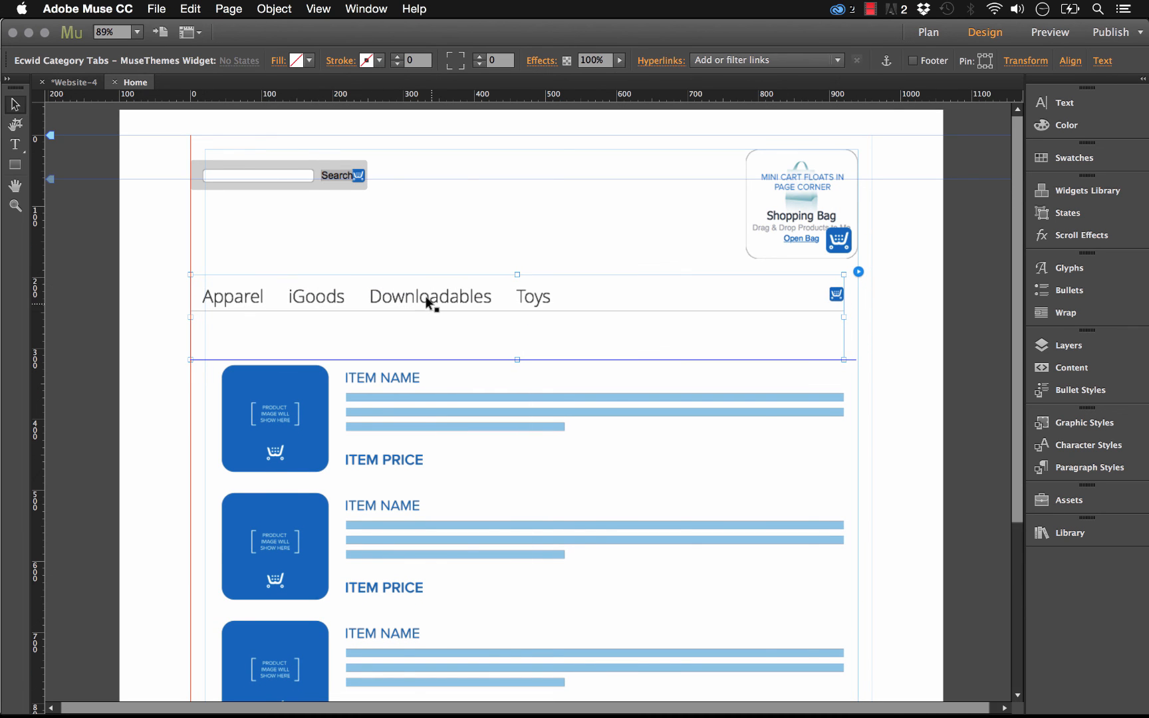
{"action": "left_click", "coordinate": [856, 226]}
{"action": "left_click", "coordinate": [910, 198]}
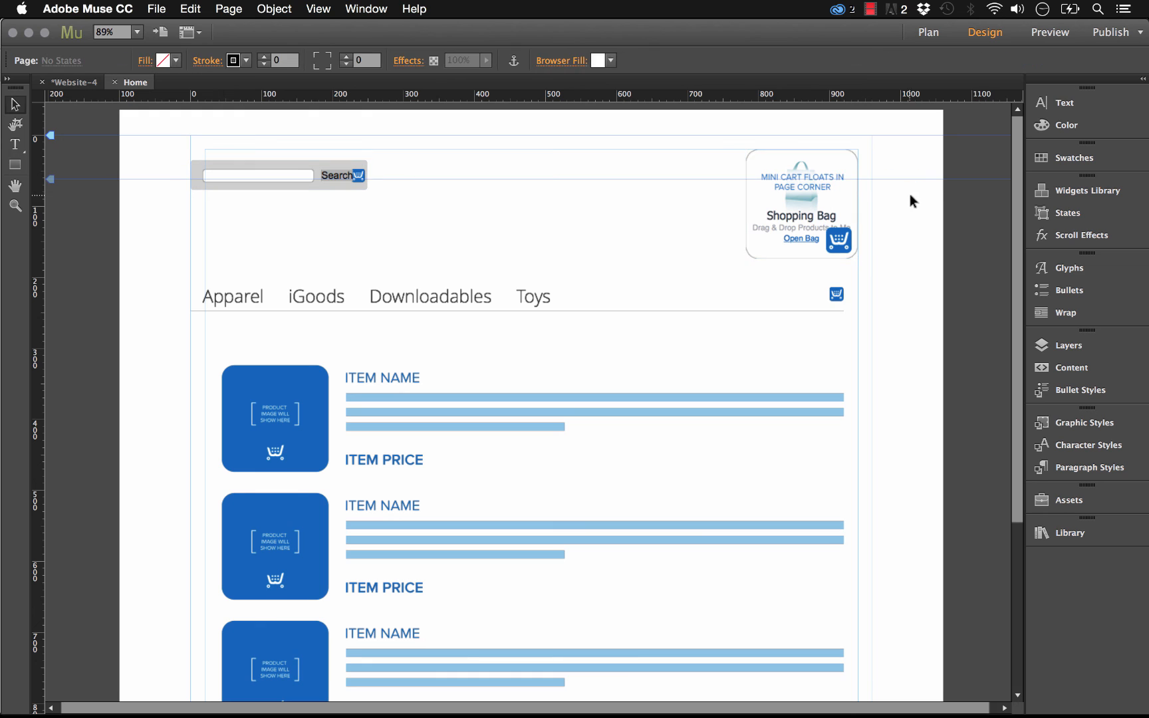
{"action": "left_click_drag", "start_coordinate": [829, 202], "coordinate": [843, 188]}
- Open the shopping cart widget's options to review its store ID and layout settings, then close them
{"action": "left_click", "coordinate": [373, 169]}
{"action": "left_click", "coordinate": [257, 168]}
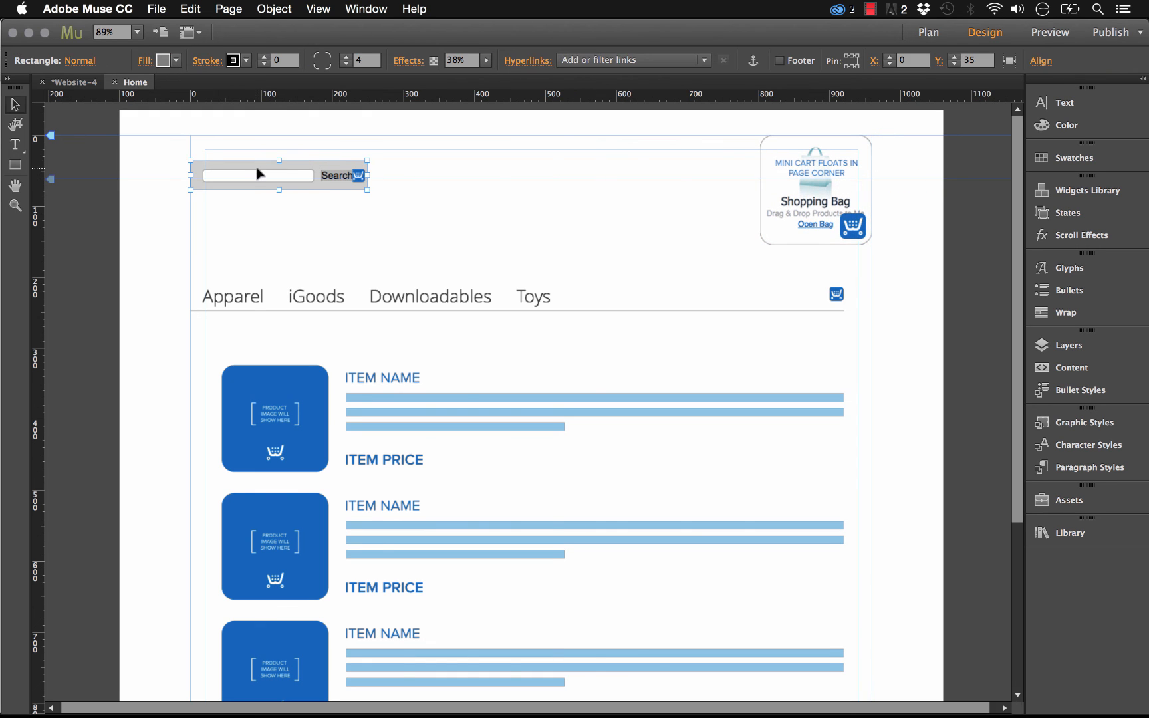
{"action": "left_click", "coordinate": [868, 167]}
{"action": "left_click", "coordinate": [886, 132]}
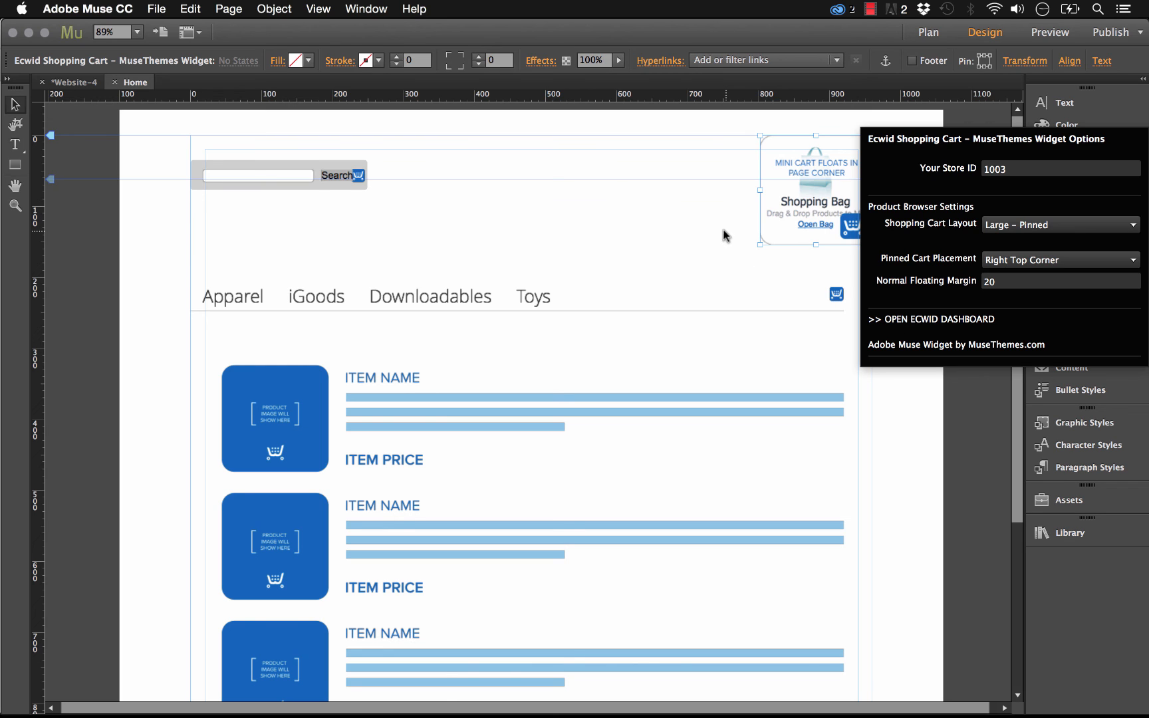
{"action": "left_click", "coordinate": [556, 234]}
{"action": "left_click", "coordinate": [516, 293]}
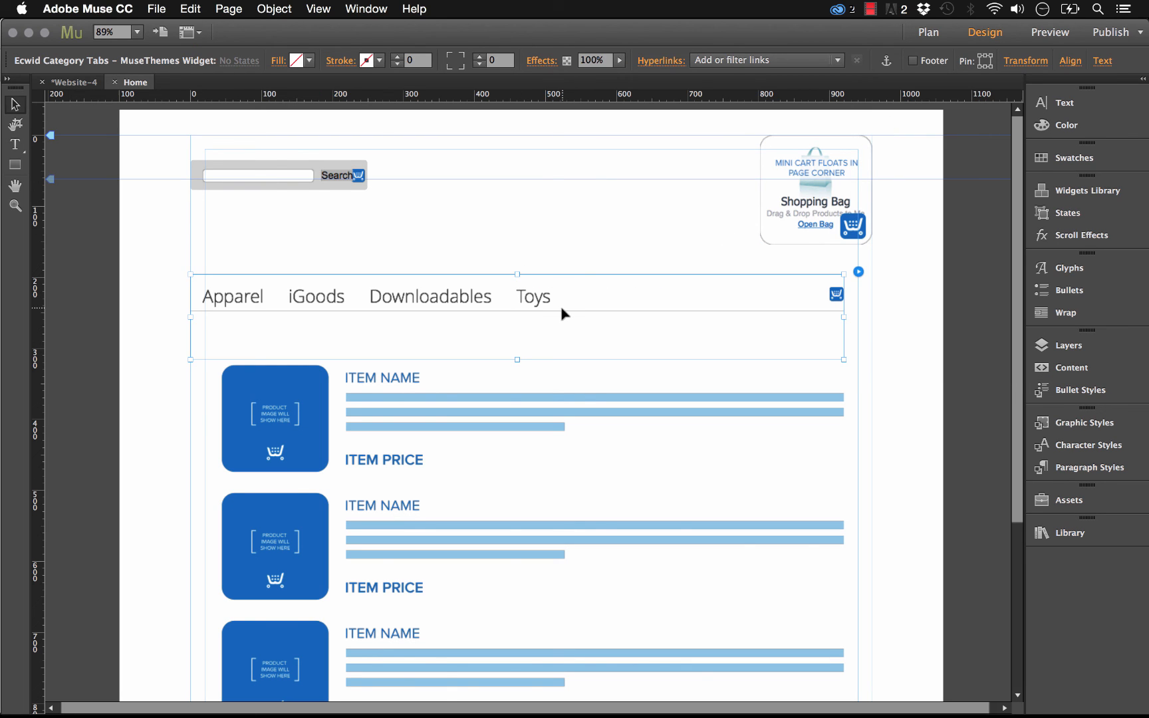
{"action": "left_click", "coordinate": [583, 269]}
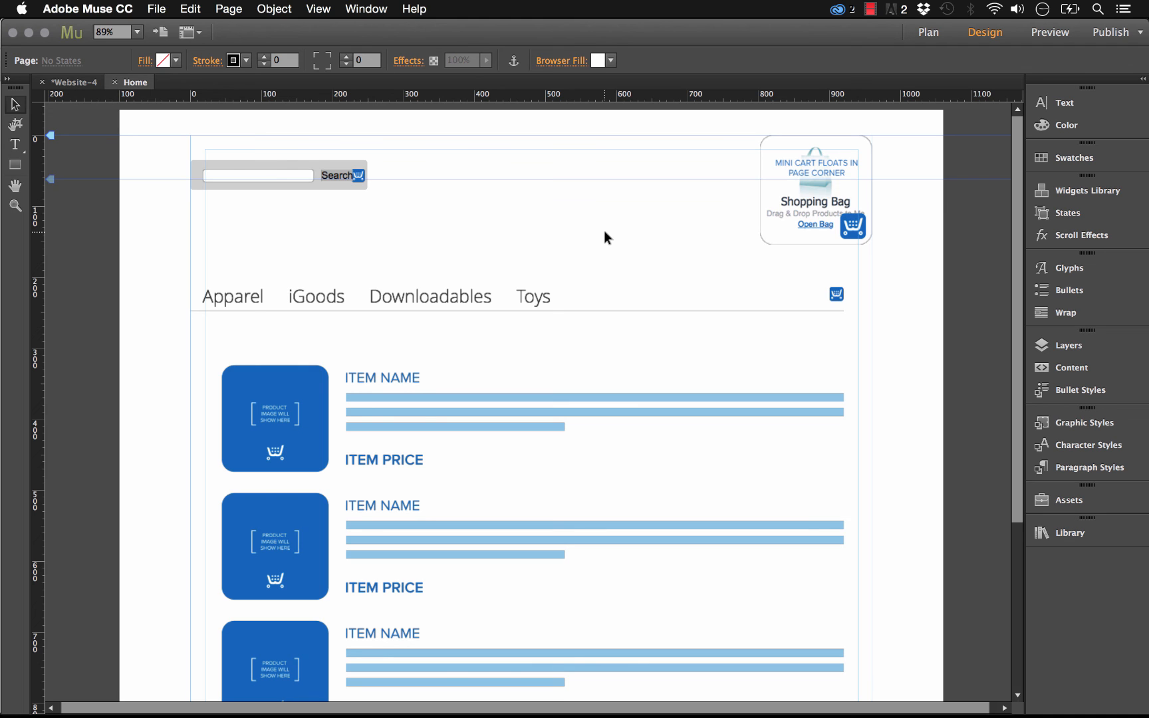
- Nudge the product browser slightly up and left, then select it together with the category tabs
{"action": "left_click", "coordinate": [573, 386]}
{"action": "left_click_drag", "start_coordinate": [606, 407], "coordinate": [594, 399]}
{"action": "left_click", "coordinate": [928, 388]}
{"action": "left_click_drag", "start_coordinate": [929, 266], "coordinate": [712, 434]}
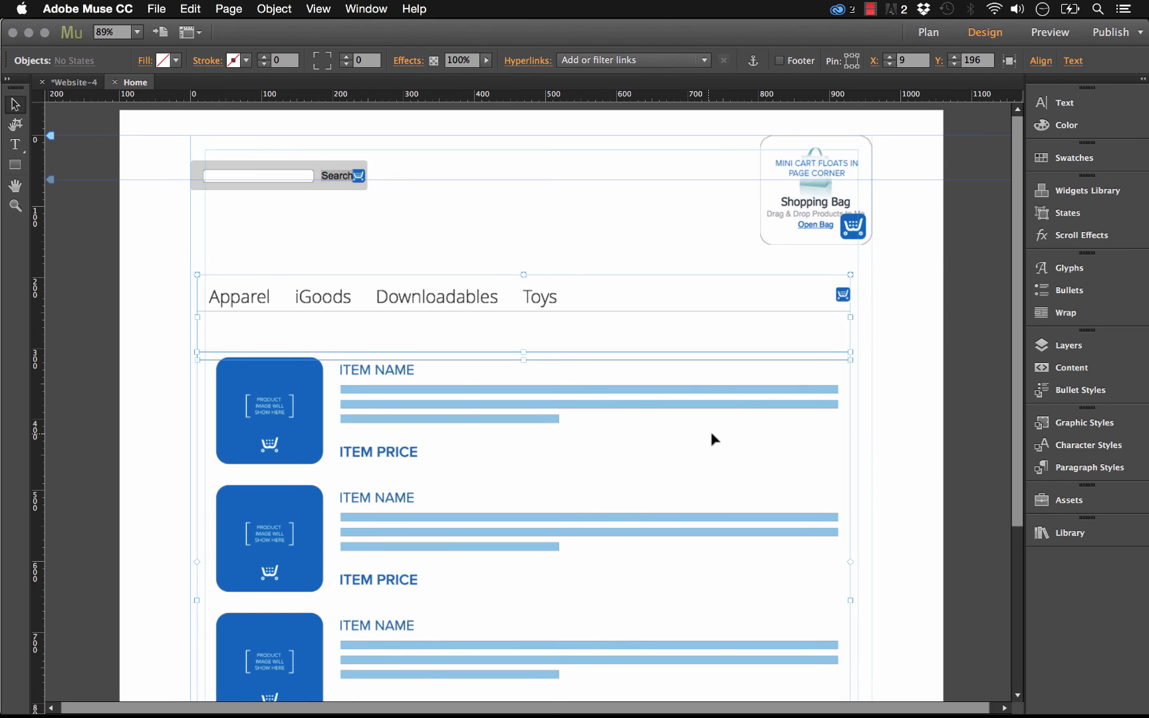